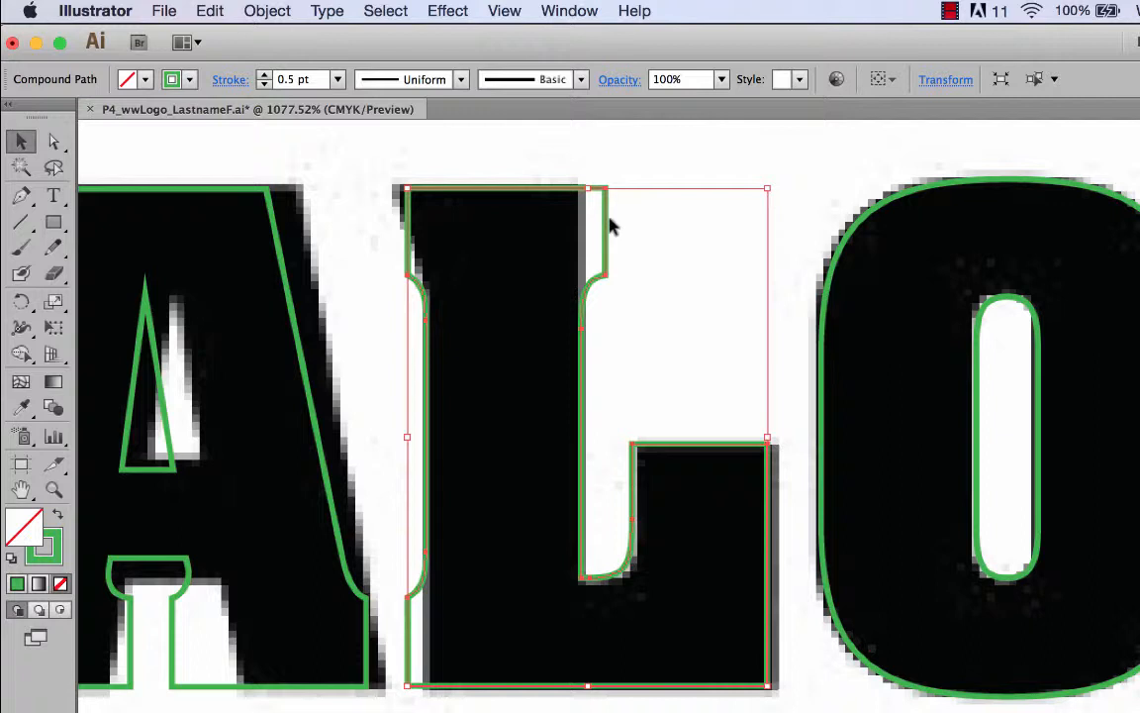
Step: Shift the green L outline slightly right and down so its foot's right edge meets the black L
left_click(623, 166)
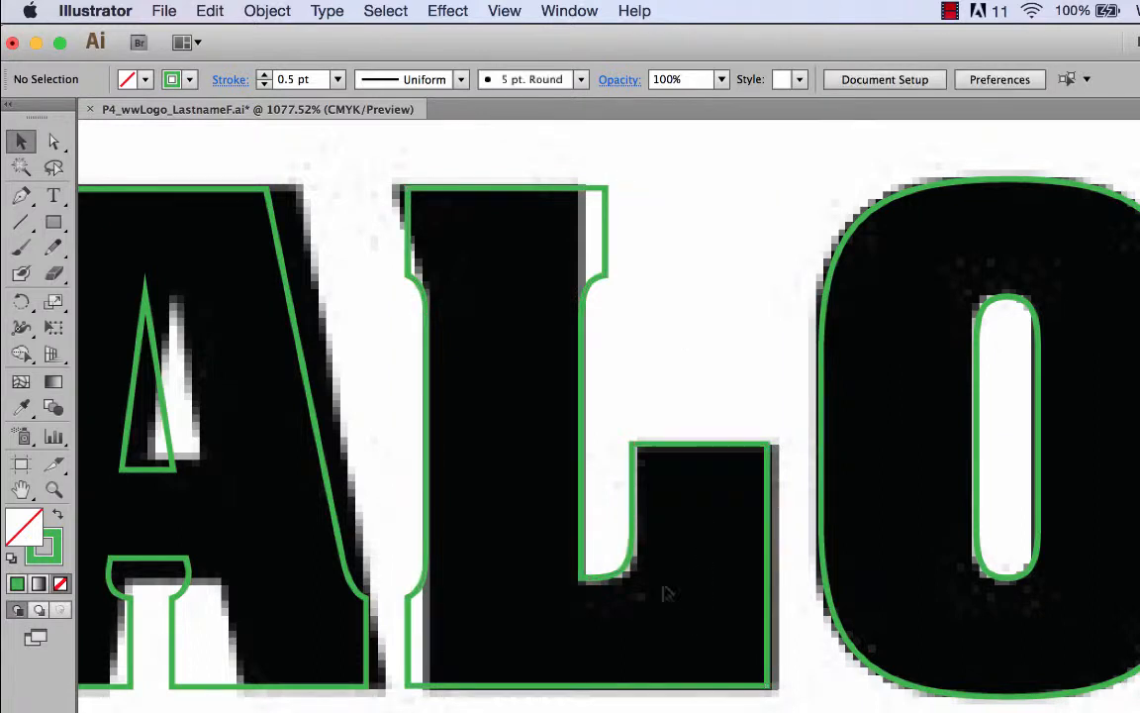
left_click(769, 523)
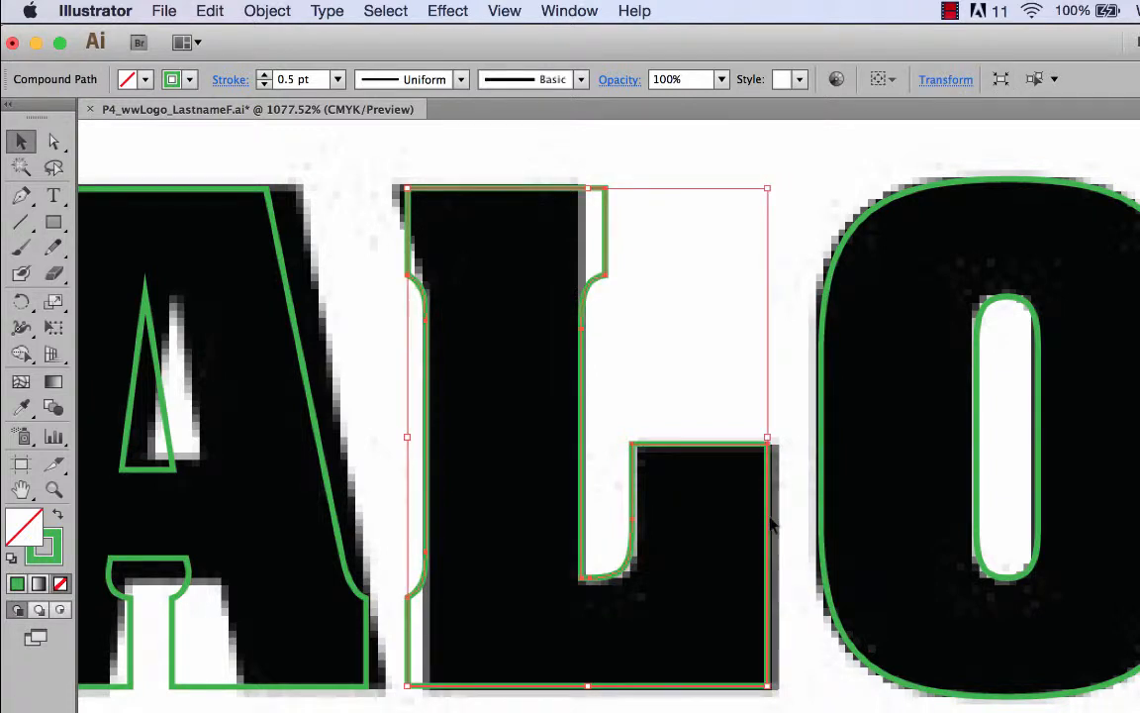
left_click_drag(768, 517, 771, 522)
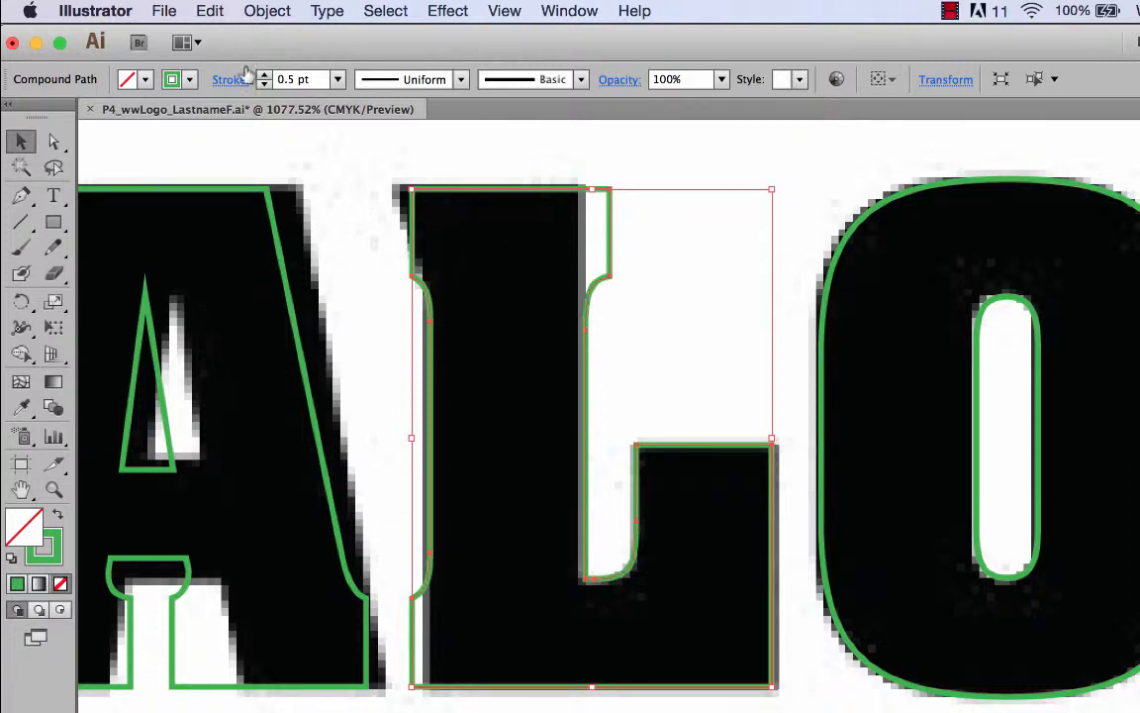
Step: Float the Pen tool group beside the L and delete the anchor points forming the outline's upper-right serif curve
left_click_drag(21, 195, 335, 236)
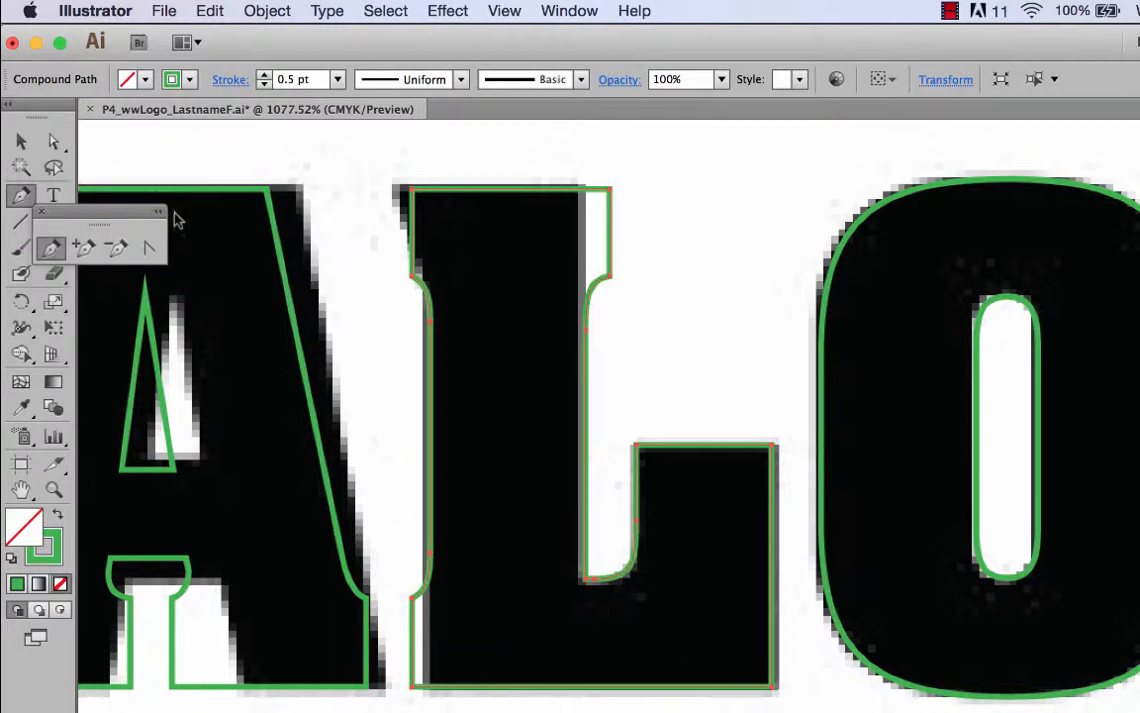
left_click_drag(119, 214, 748, 158)
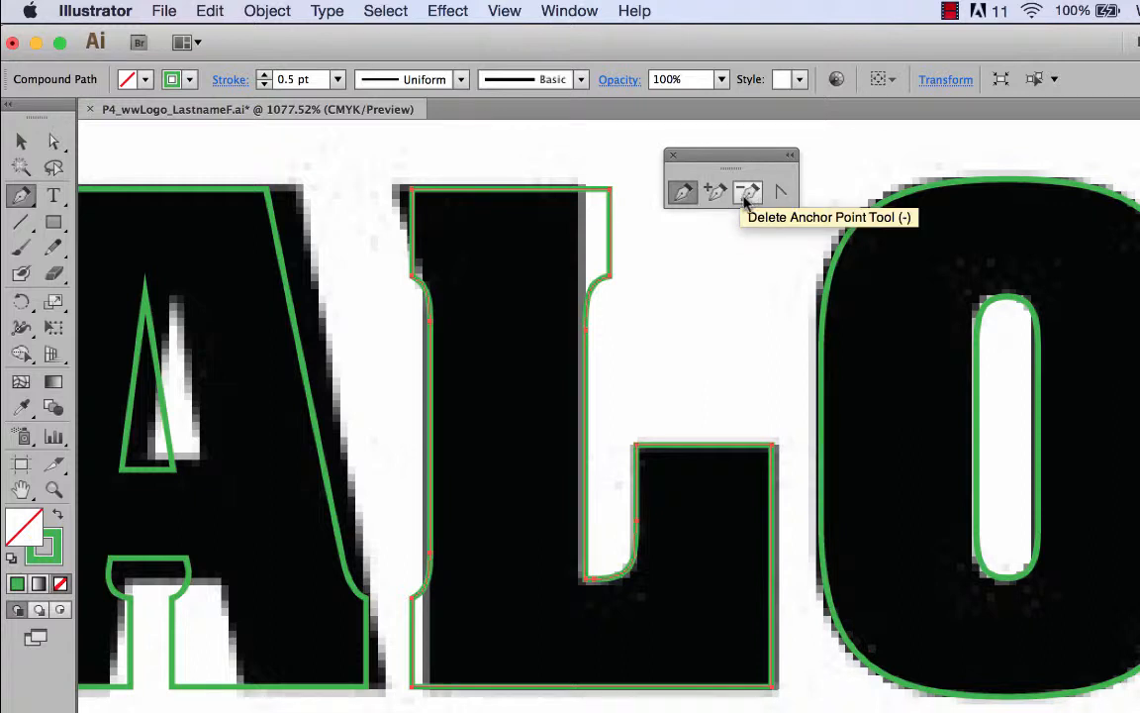
left_click(747, 192)
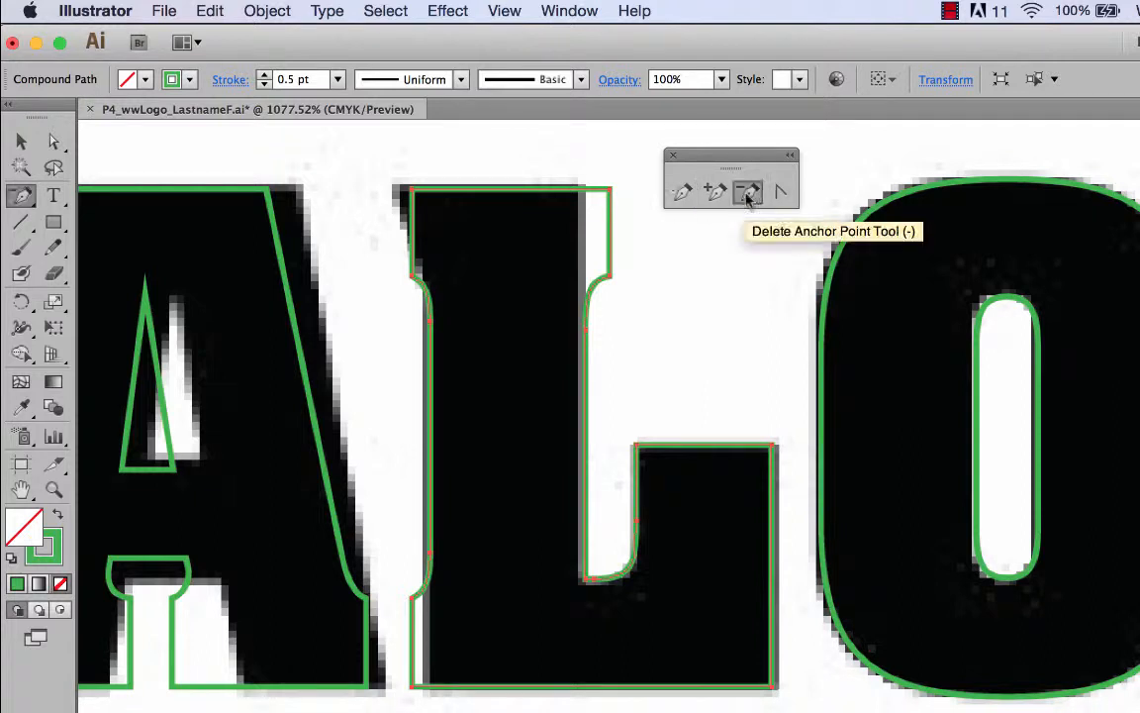
left_click(612, 285)
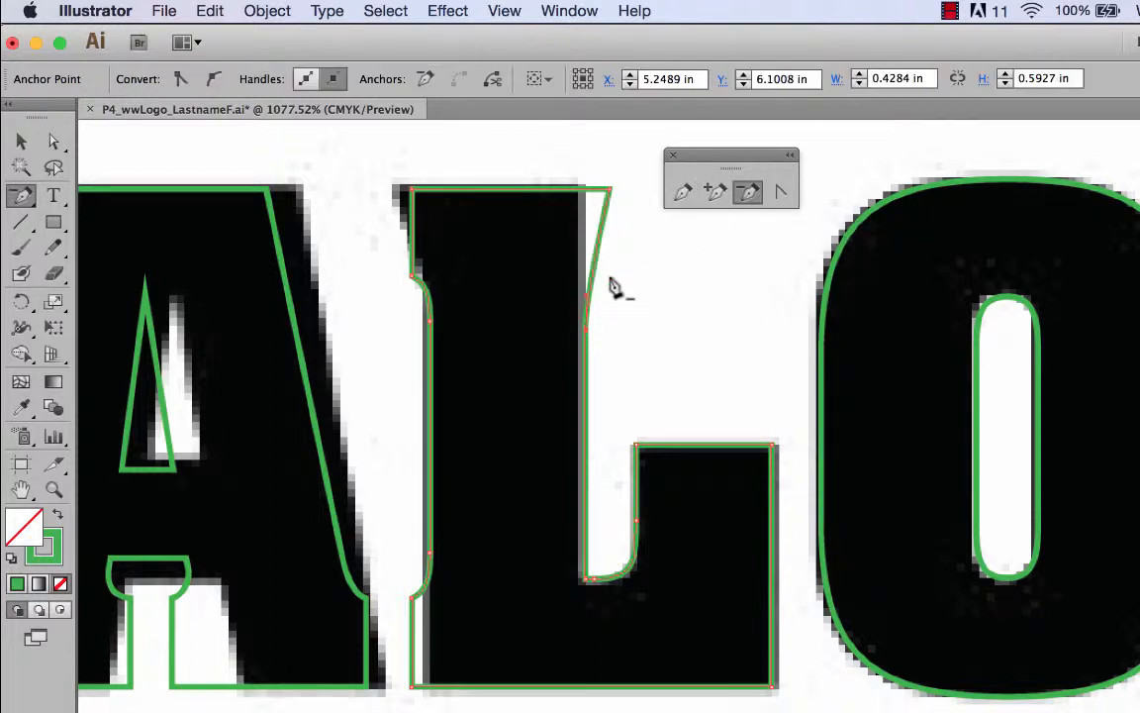
left_click(589, 337)
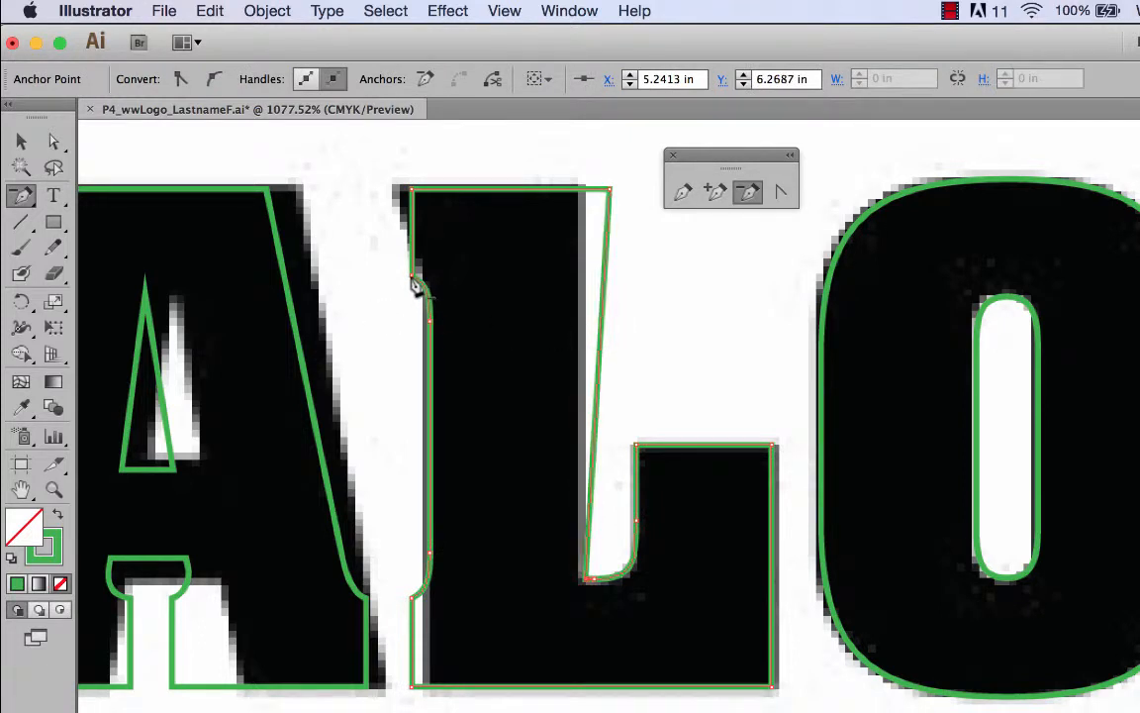
Step: Delete the curve and lower serif anchor points on the L's left side, and convert the remaining upper-left notch point to a corner
left_click(433, 327)
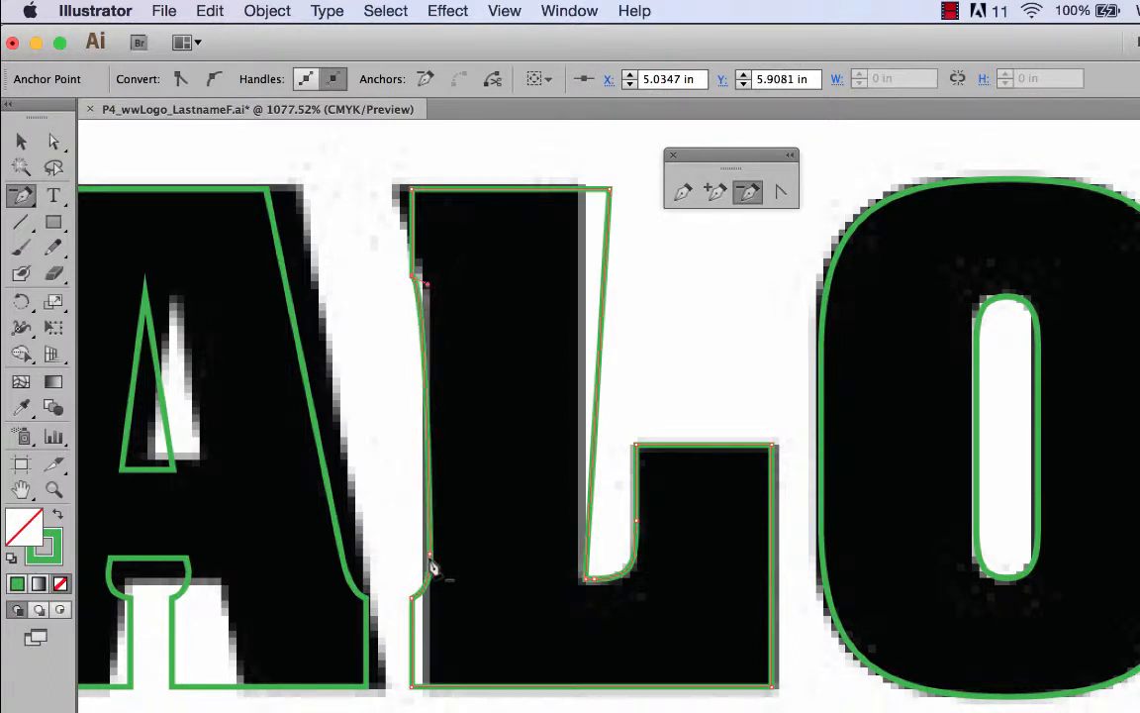
left_click(431, 562)
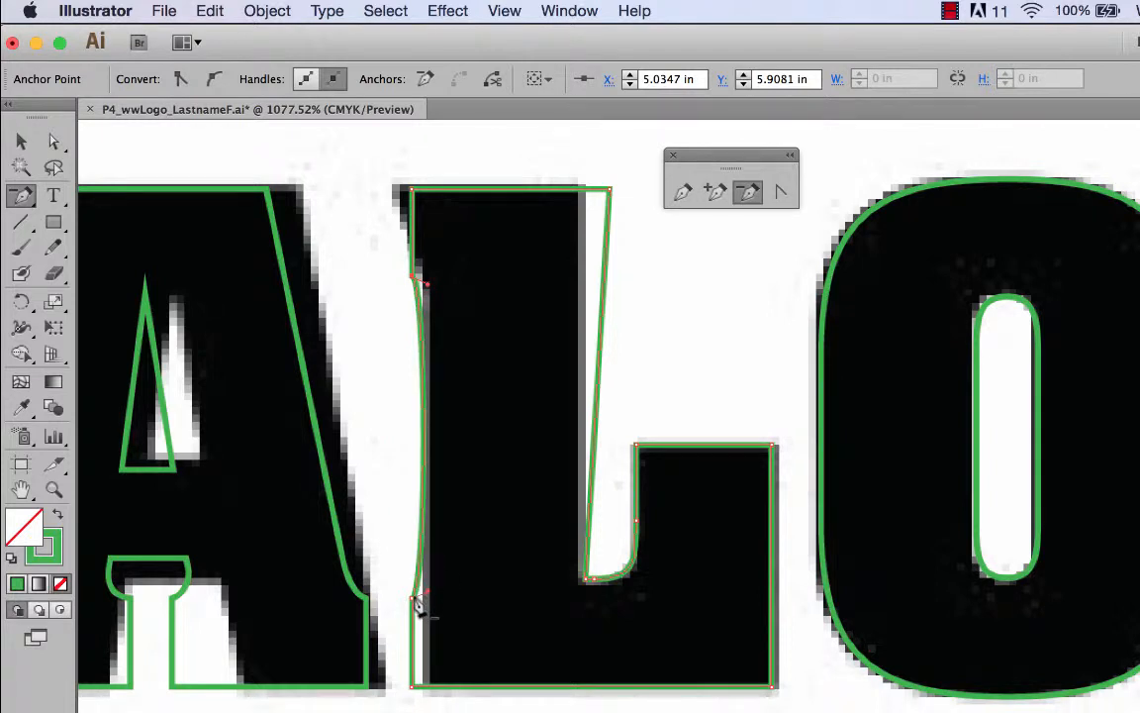
left_click(419, 602)
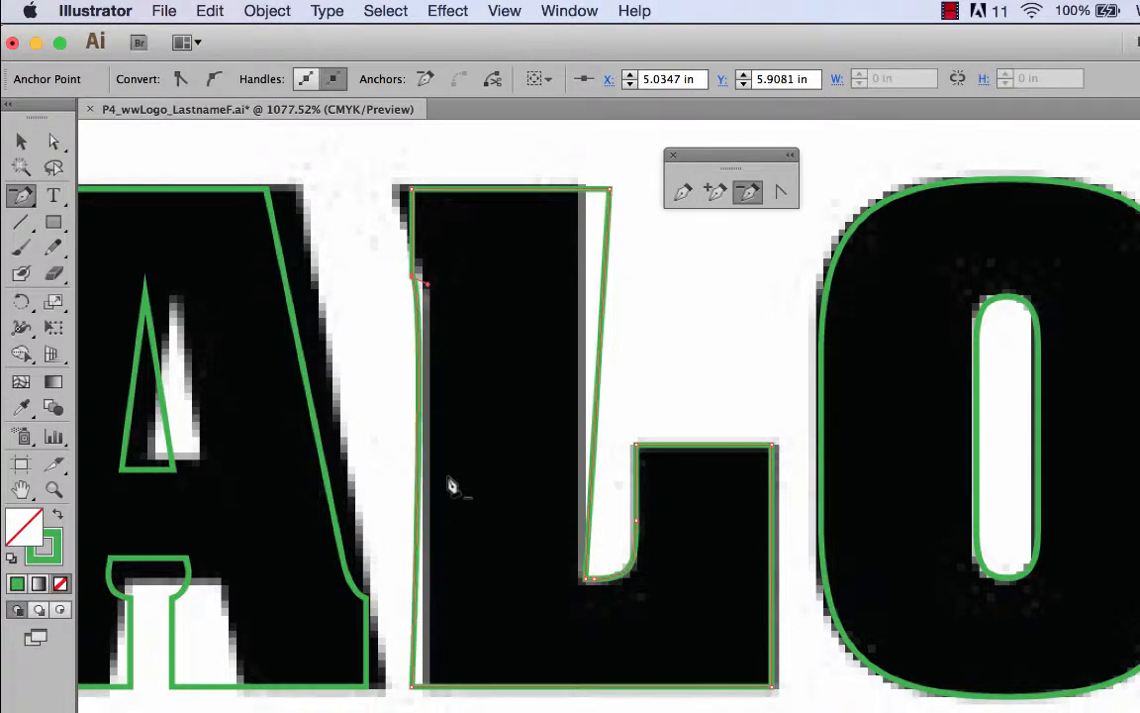
left_click(778, 194)
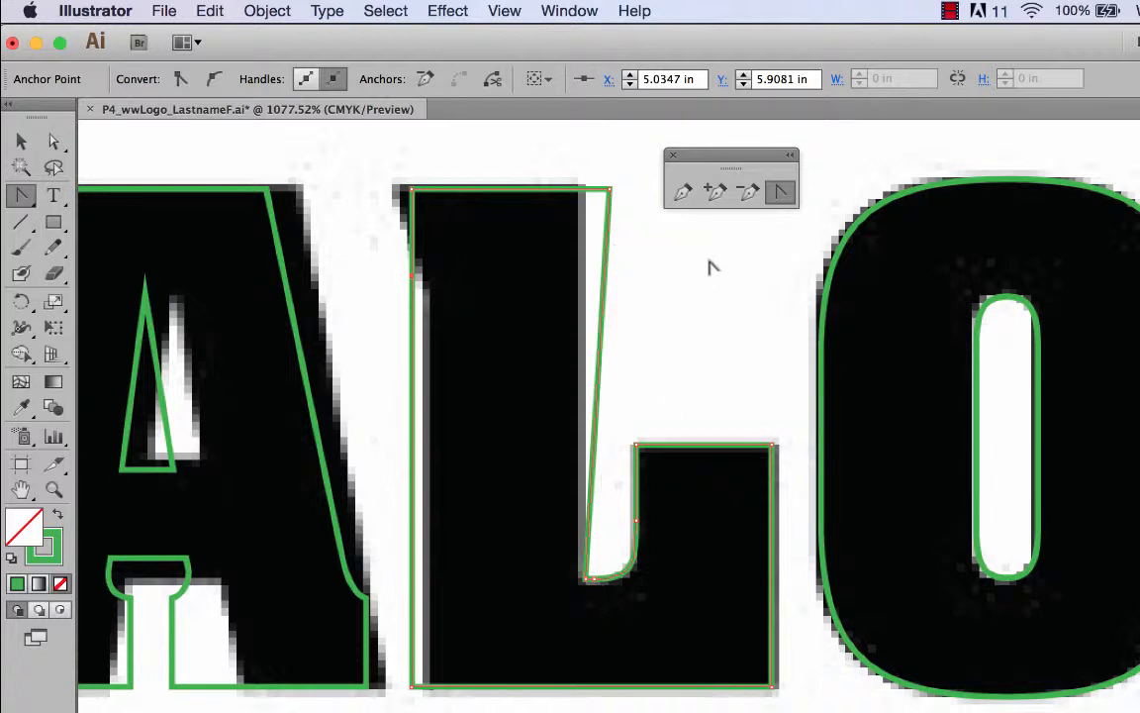
Step: Move the L outline's top-left corner and the notch point below it onto the slanted serif of the black L
left_click(53, 141)
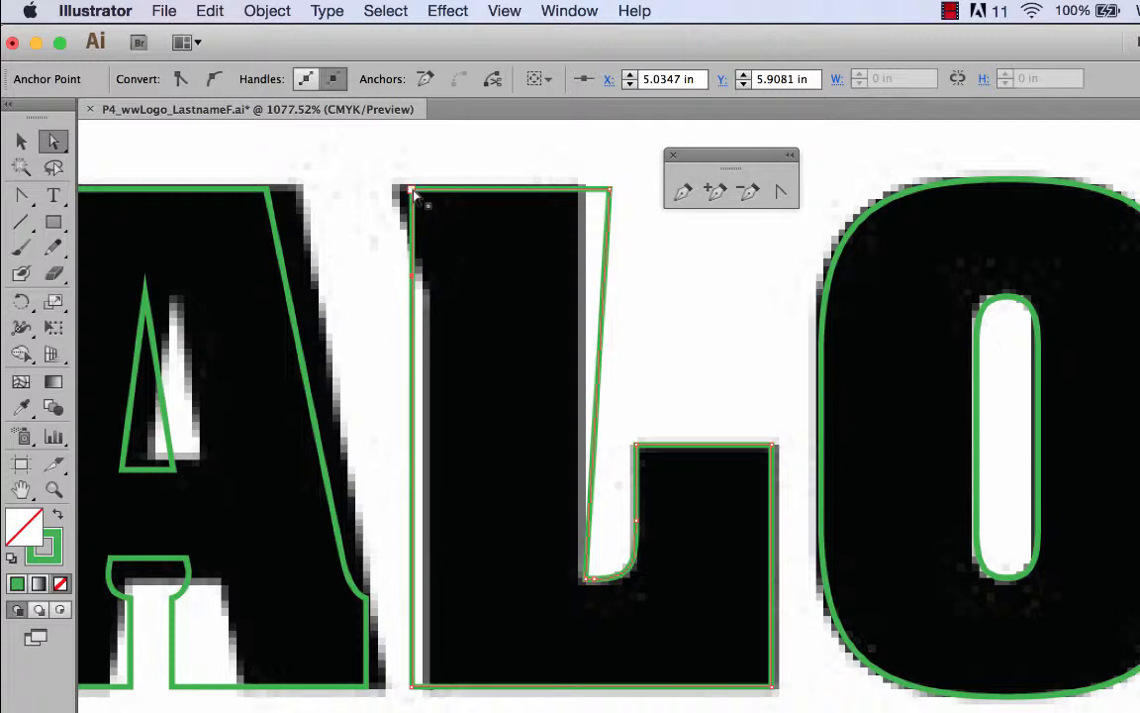
left_click(415, 195)
key("Left")
key("Left")
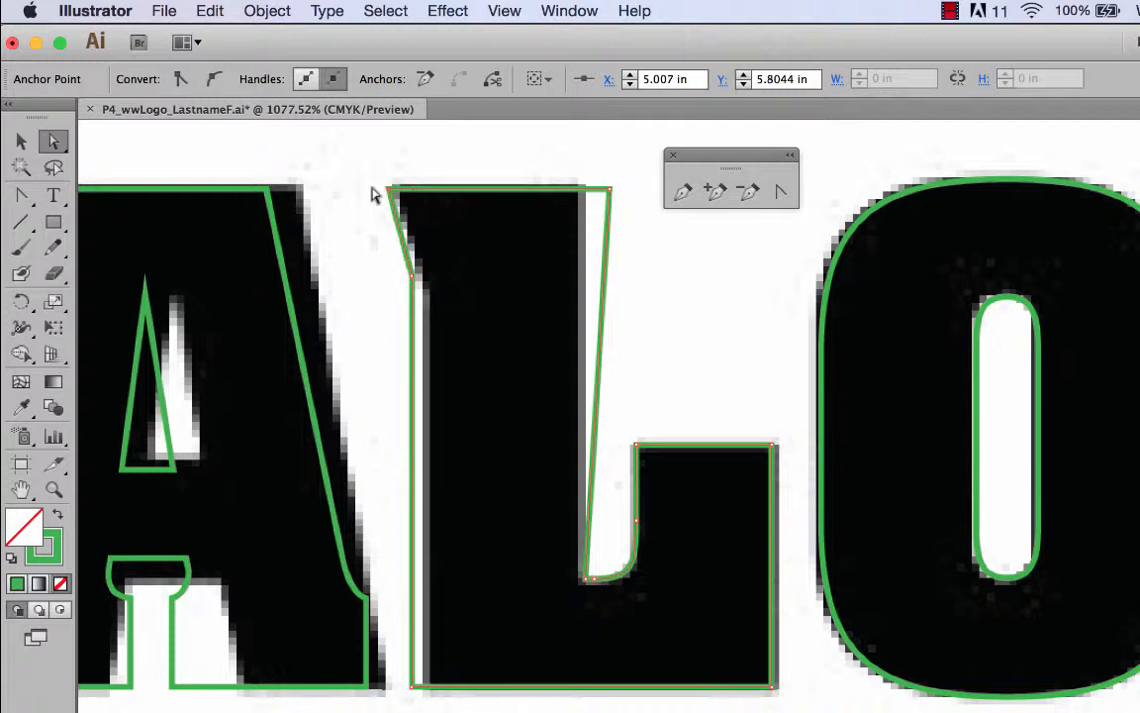
left_click_drag(414, 280, 429, 294)
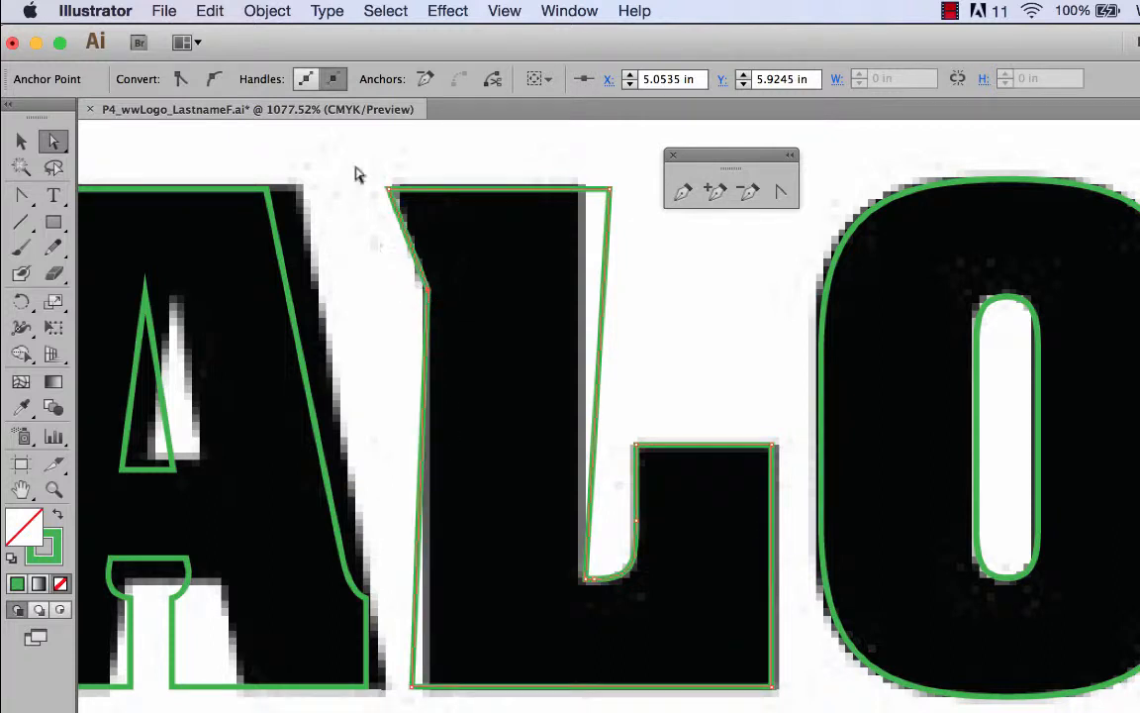
left_click_drag(389, 189, 393, 186)
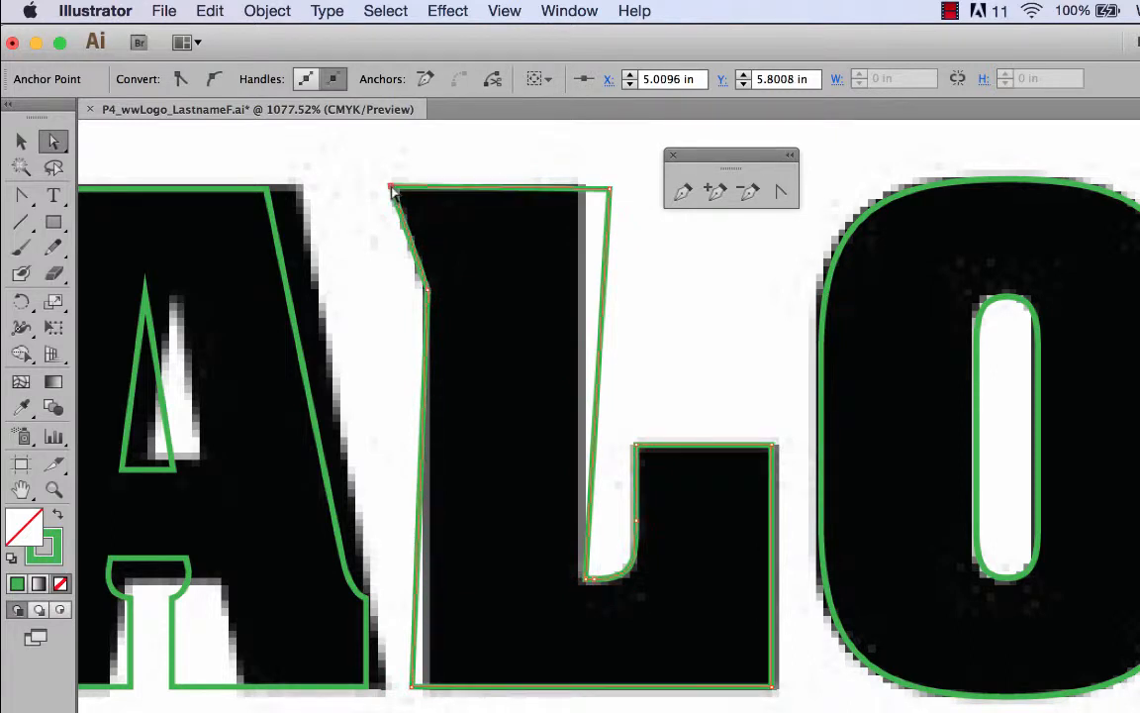
left_click(415, 690)
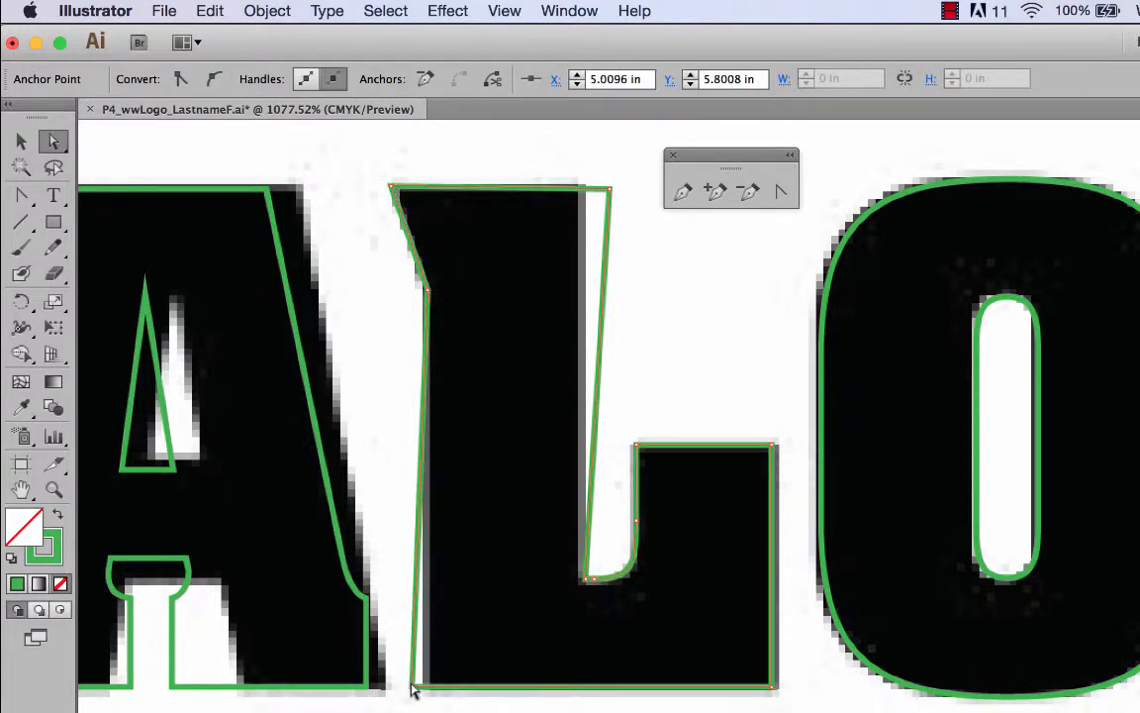
key("Right")
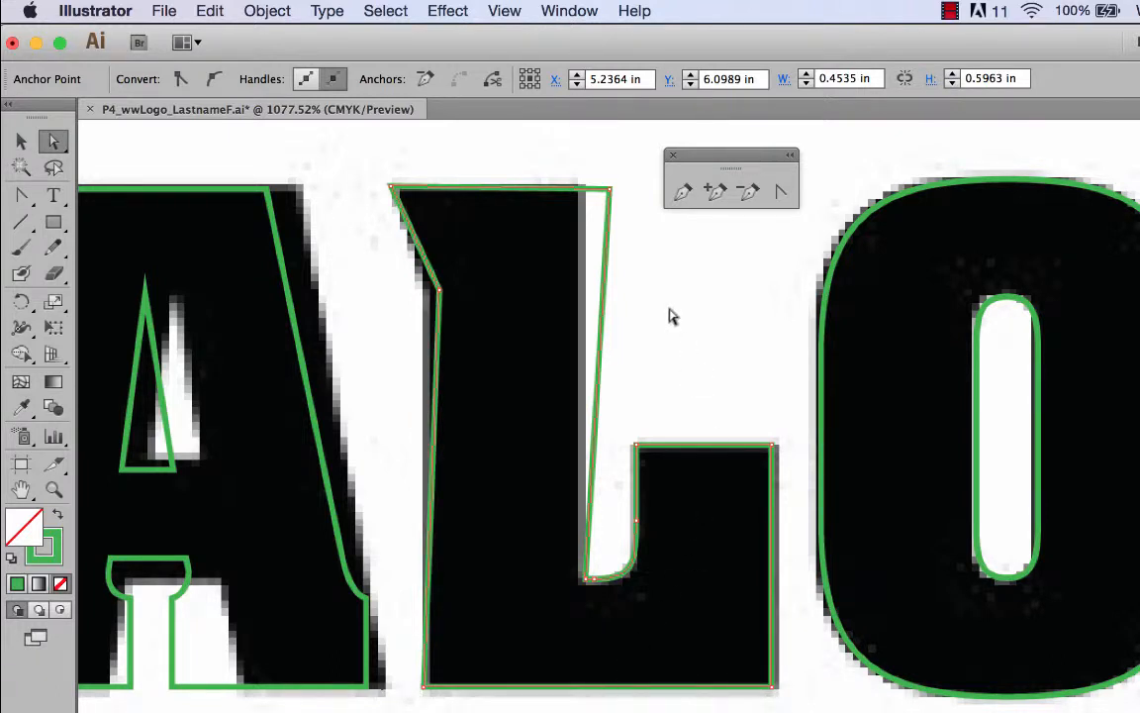
left_click(211, 11)
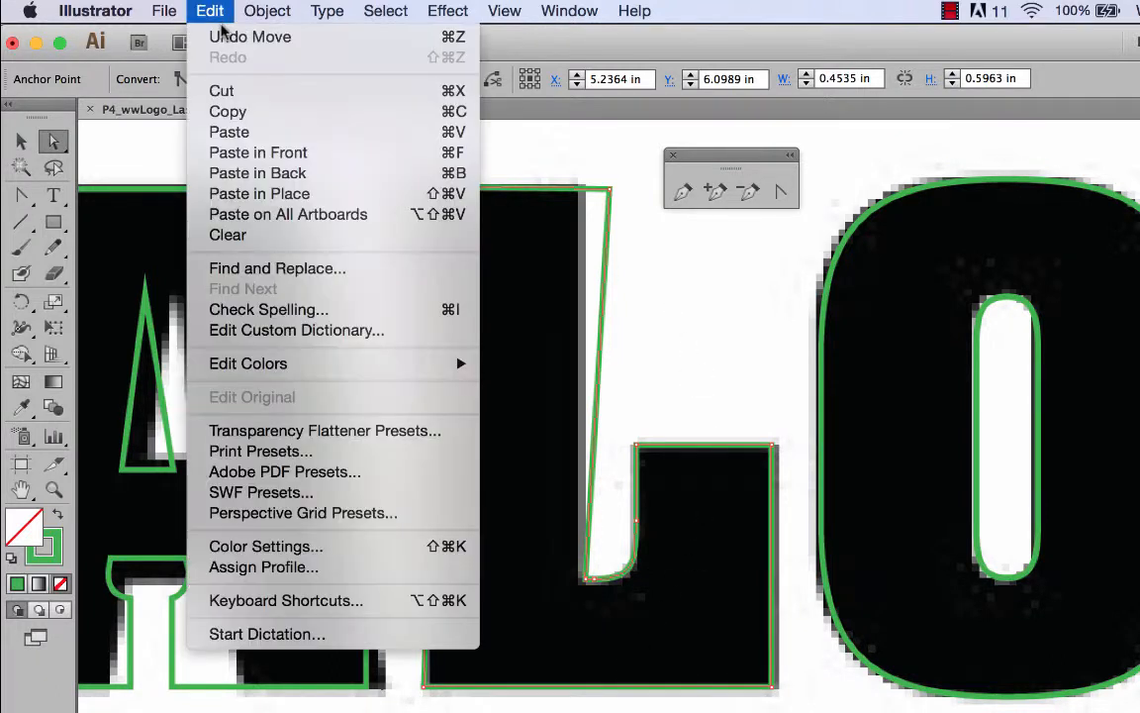
left_click(224, 38)
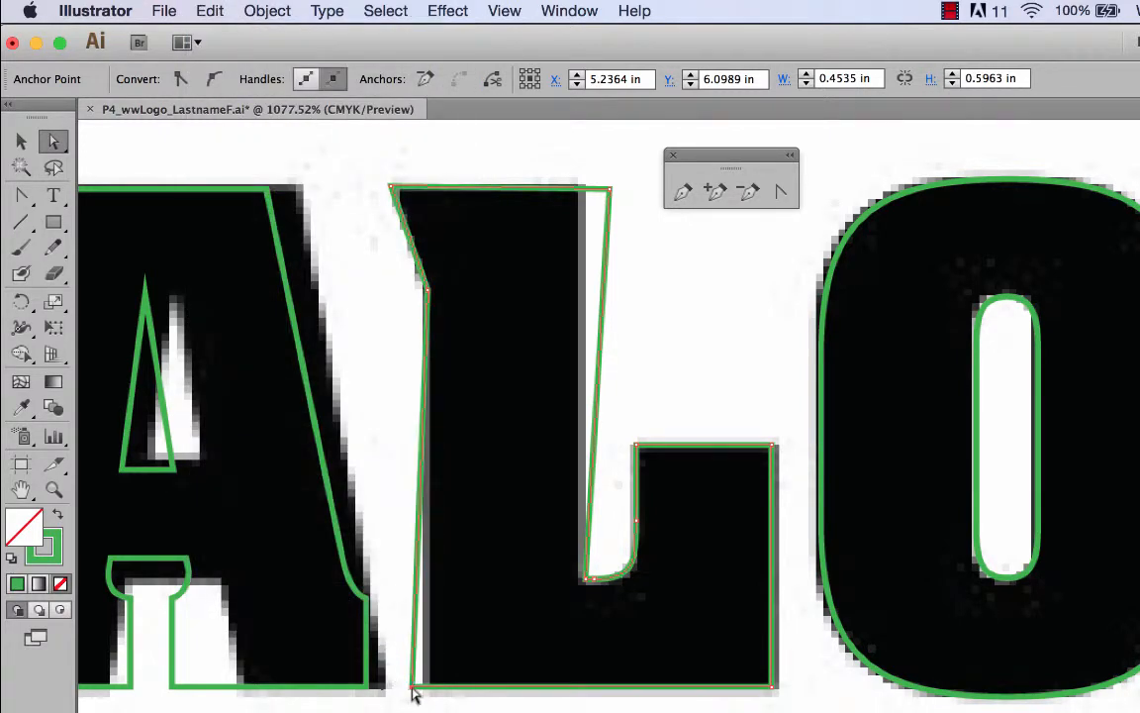
Step: Move only the L outline's bottom-left corner point right onto the black letter's corner, making the stem's left edge vertical
left_click(411, 685)
key("Right")
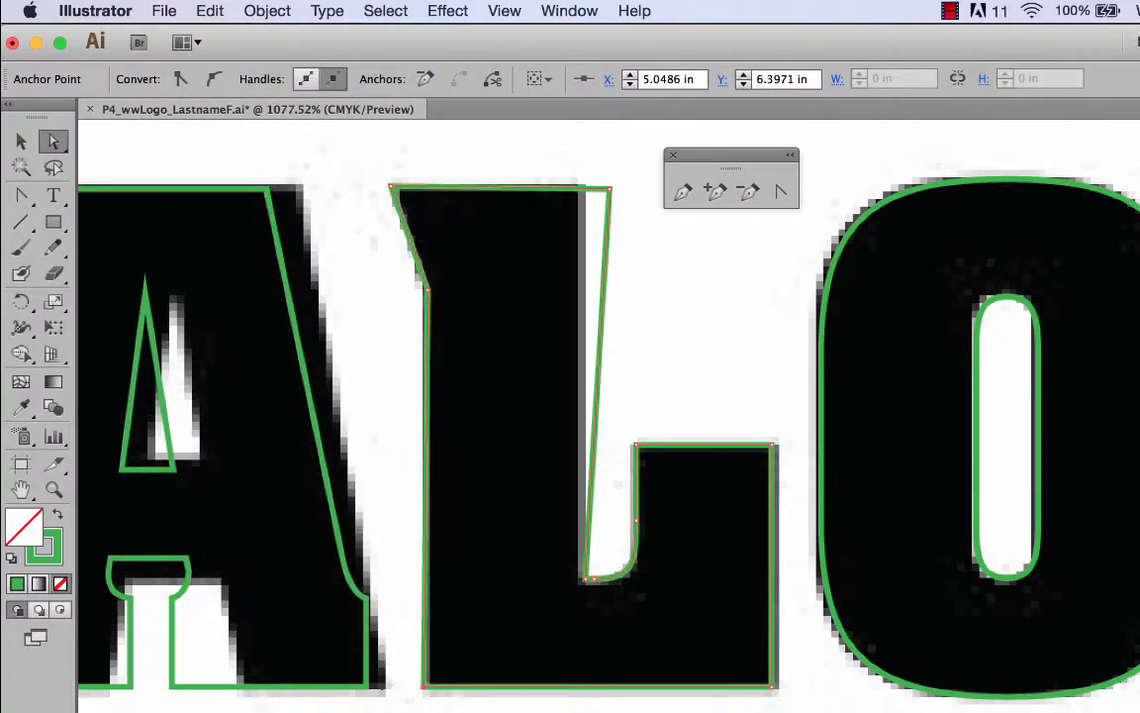
key("Right")
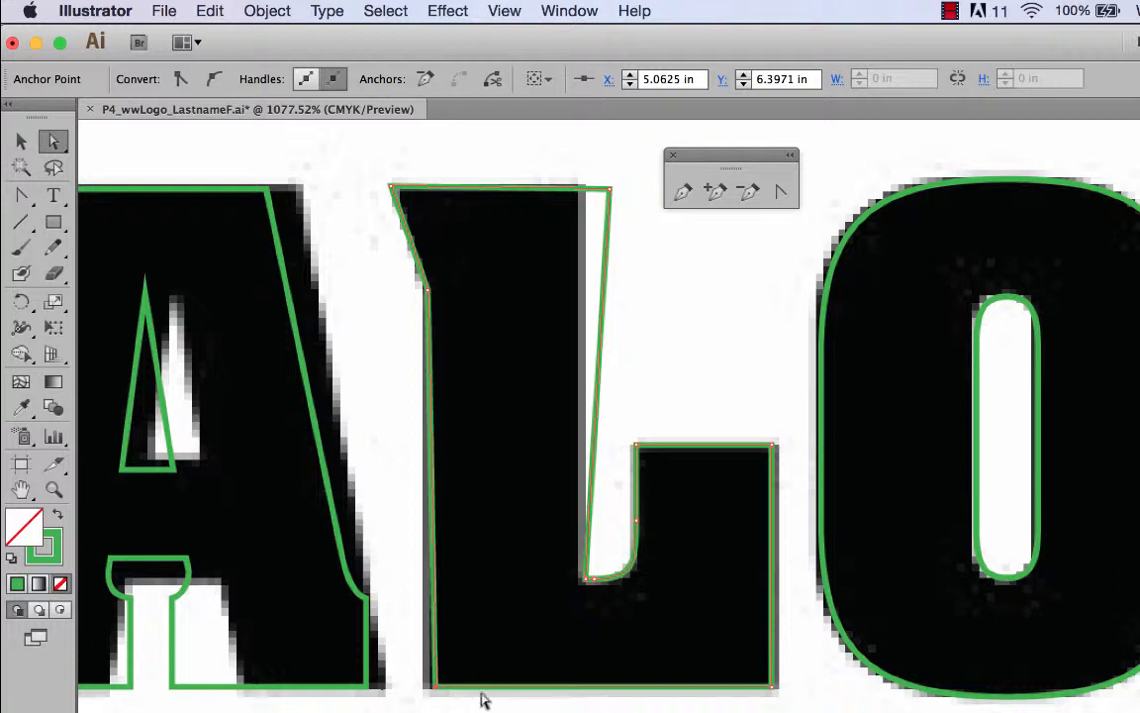
left_click_drag(434, 685, 429, 686)
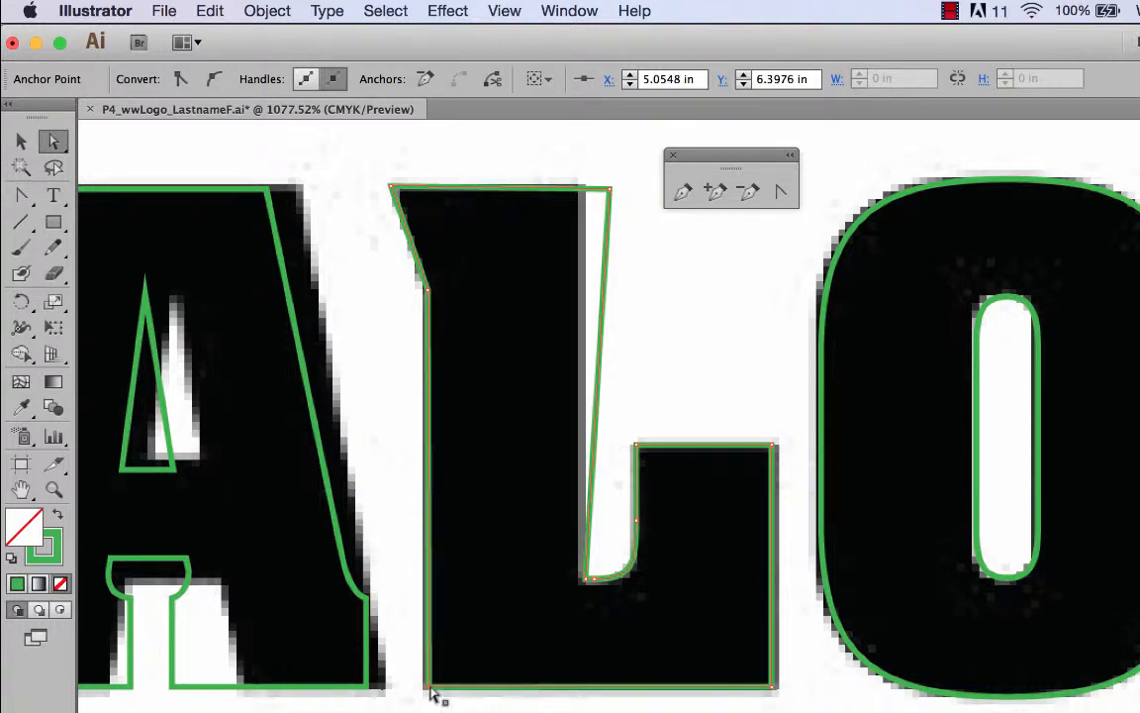
Step: Move the L outline's top-right corner point left and slightly up onto the corner of the black stem
left_click(612, 194)
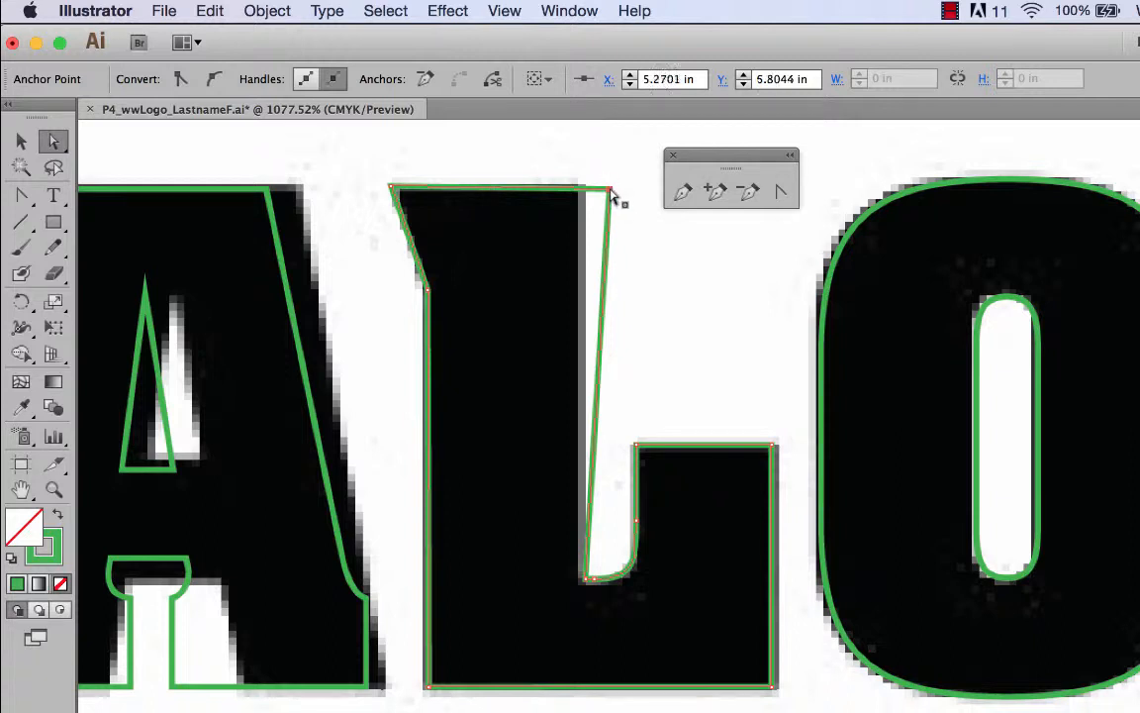
key("Left")
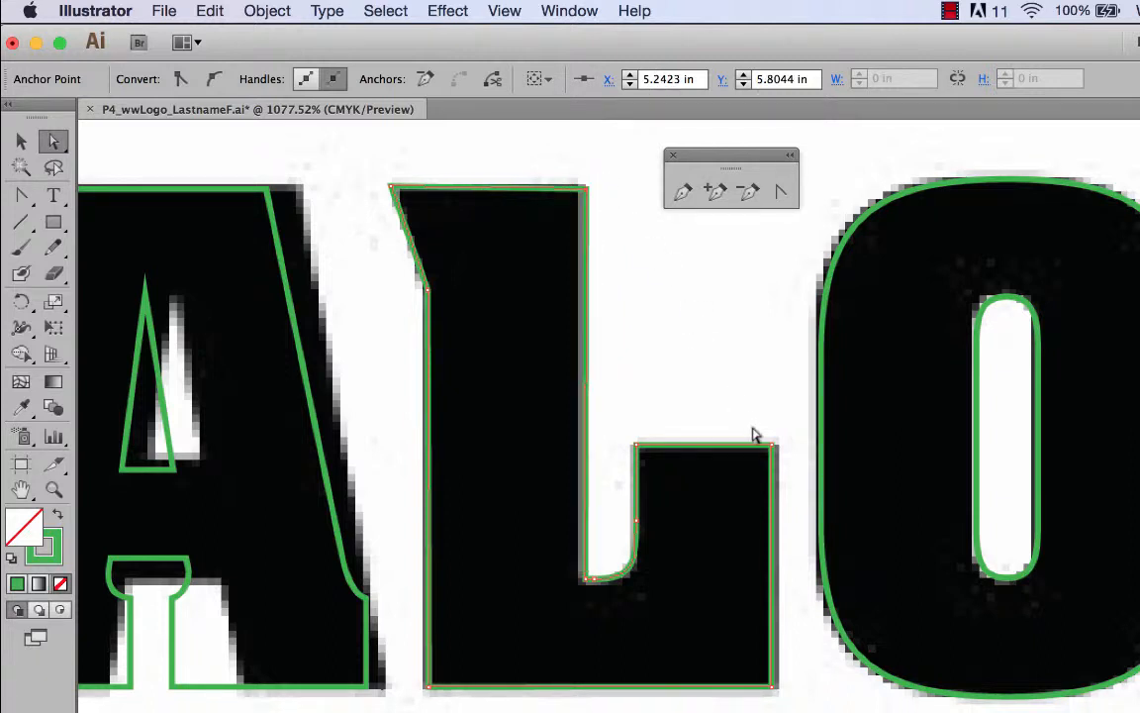
left_click(597, 191)
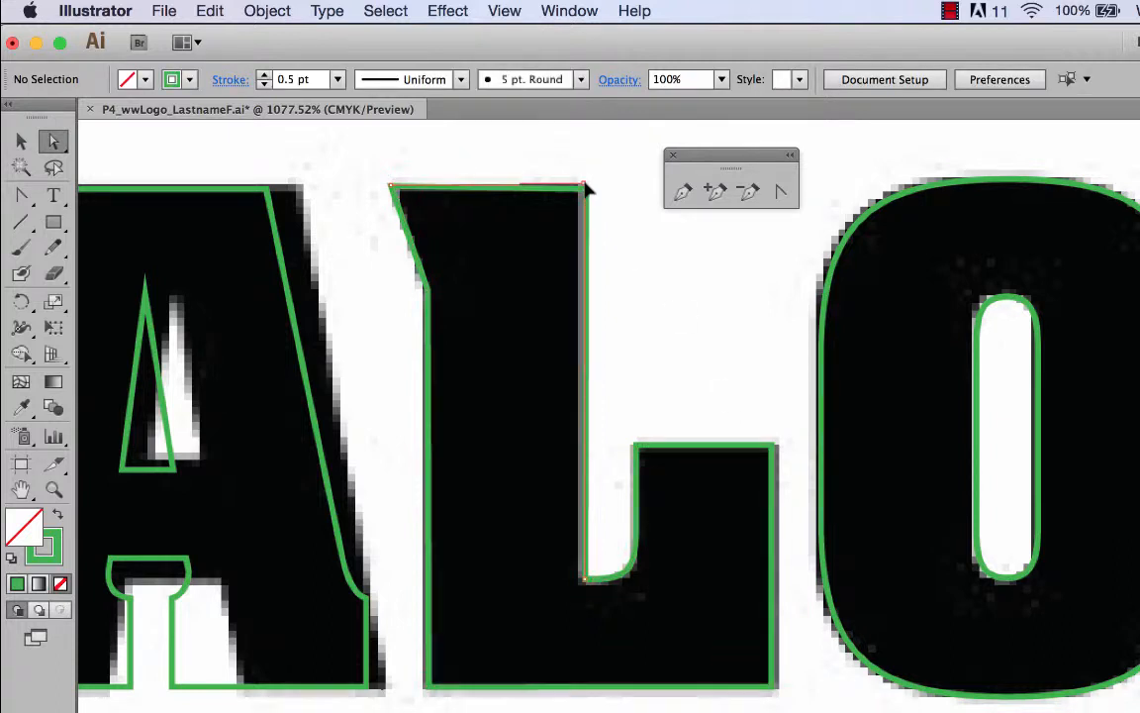
left_click(587, 187)
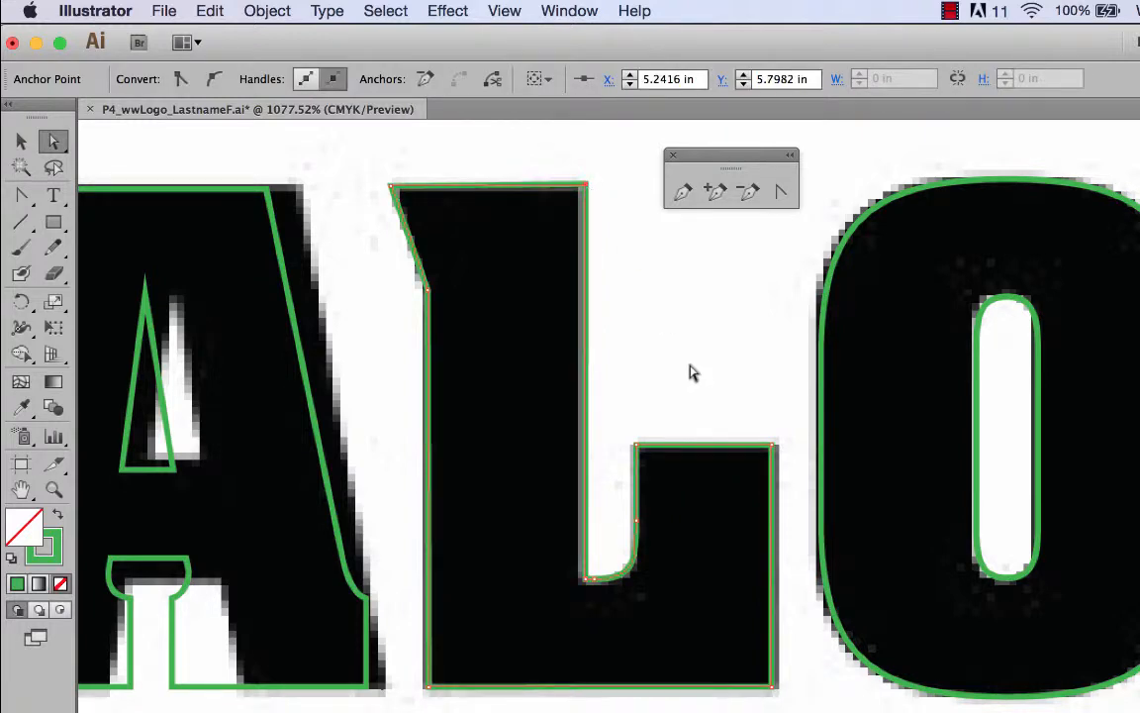
Step: Select the green A outline in BUFFALO and nudge it right so it sits more centrally over the black A
key("super+minus")
key("super+minus")
key("super+minus")
key("super+minus")
key("super+minus")
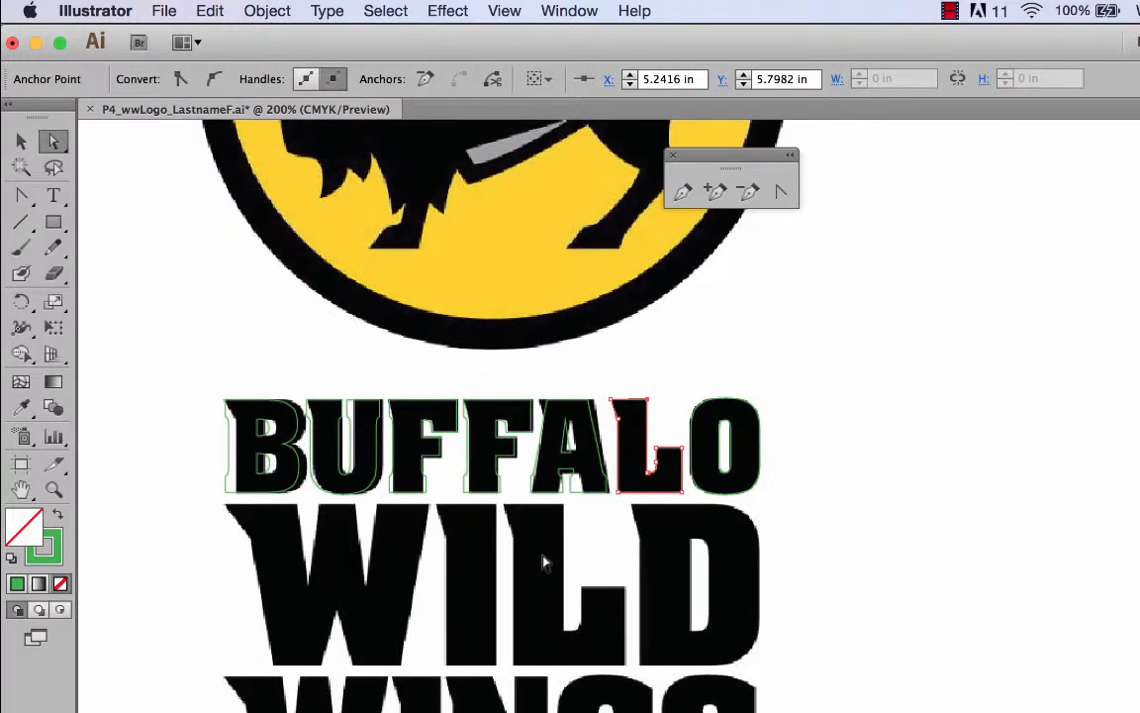
left_click(53, 488)
left_click_drag(495, 371, 663, 522)
left_click(32, 144)
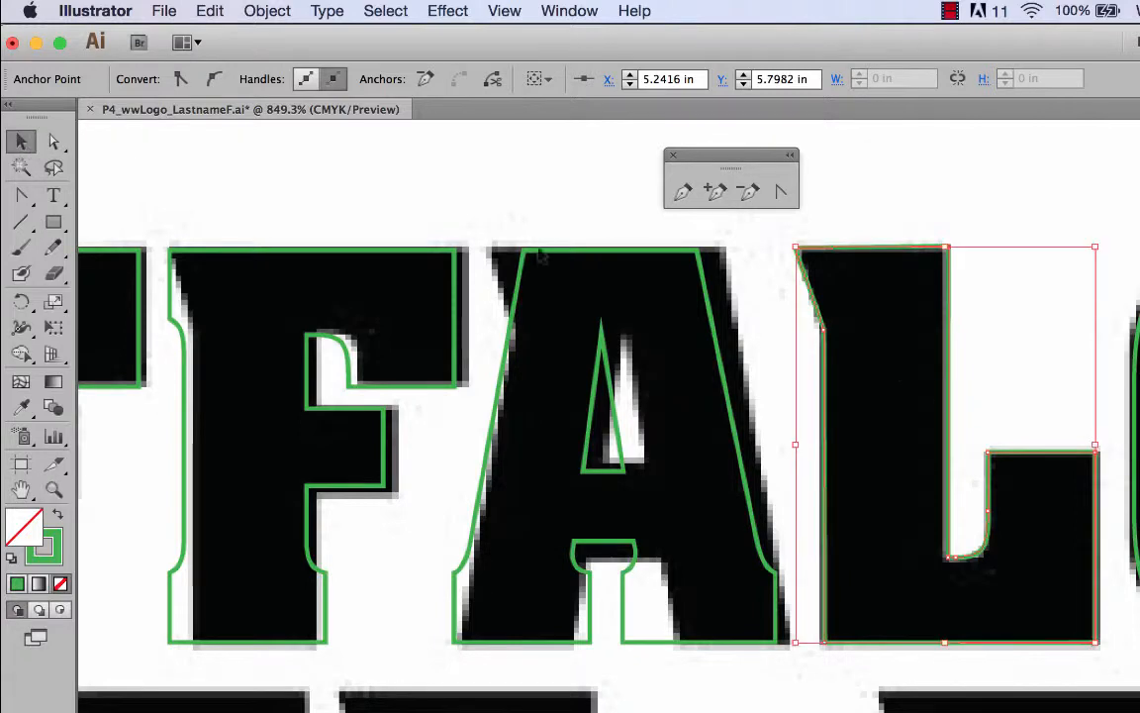
left_click(720, 363)
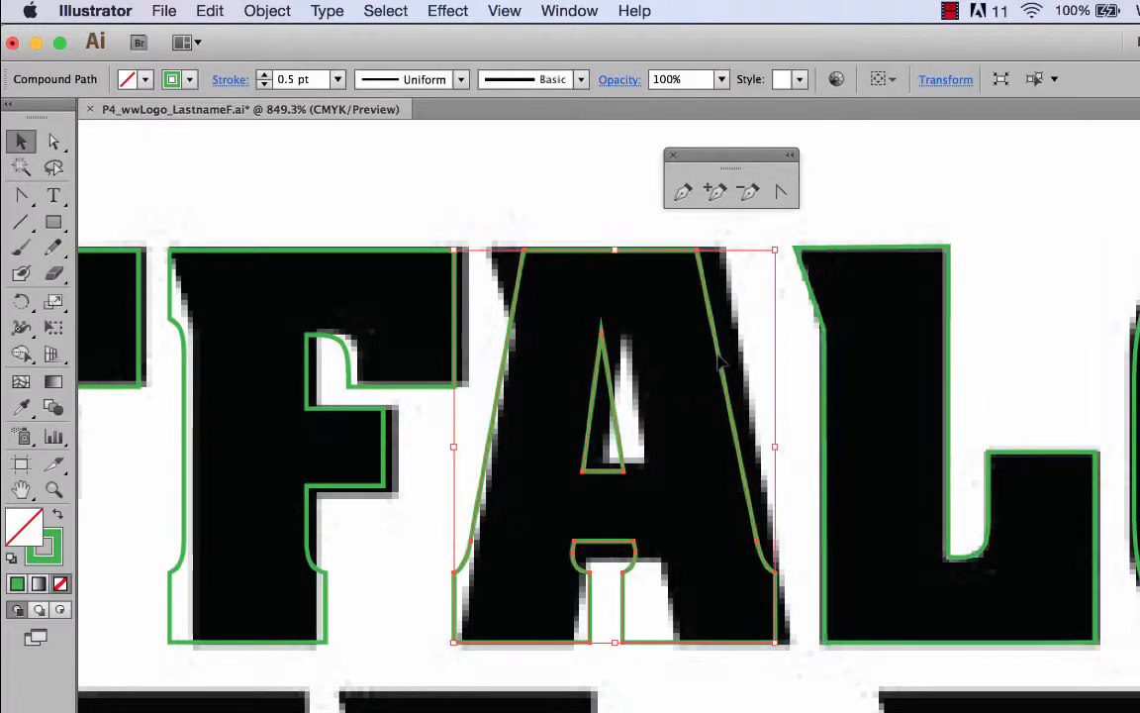
key("Right")
key("Right")
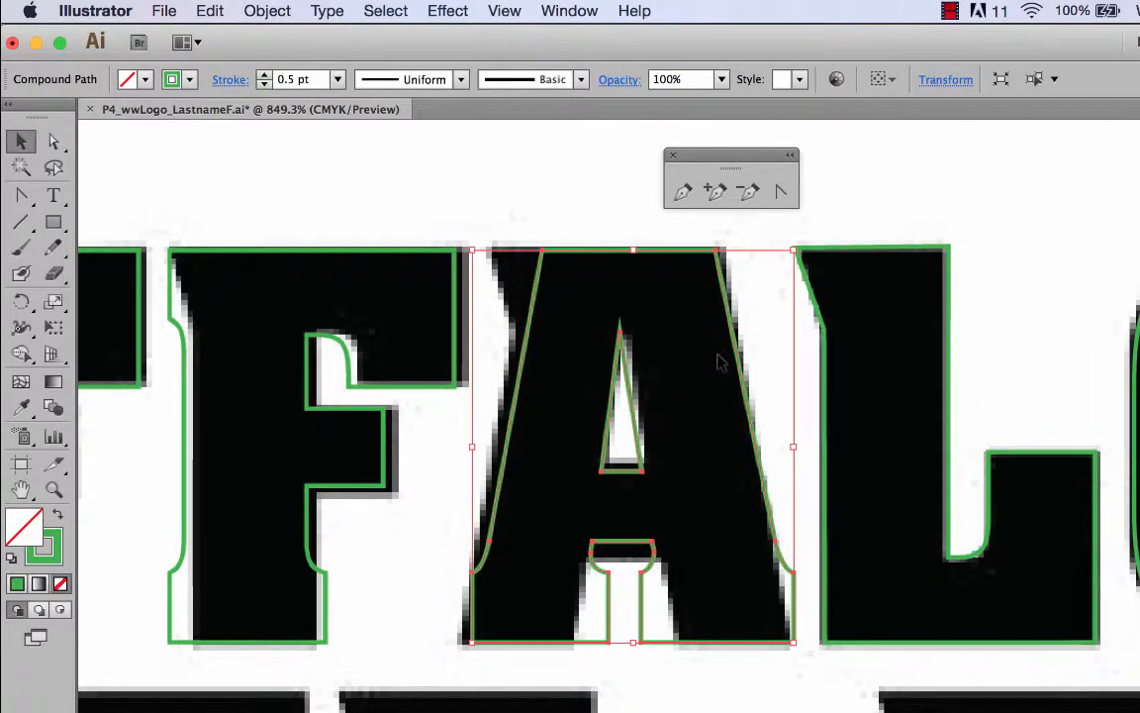
key("Left")
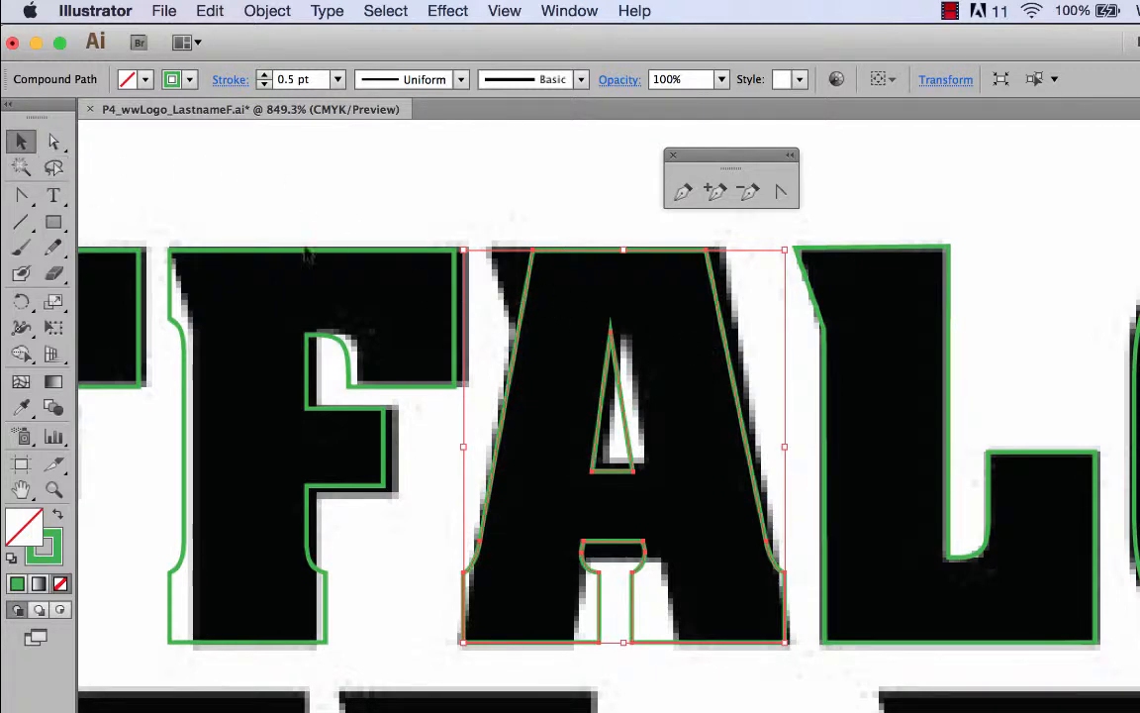
Step: Delete the upper serif anchor point on the A outline's left leg and both serif points on its right leg
left_click(749, 192)
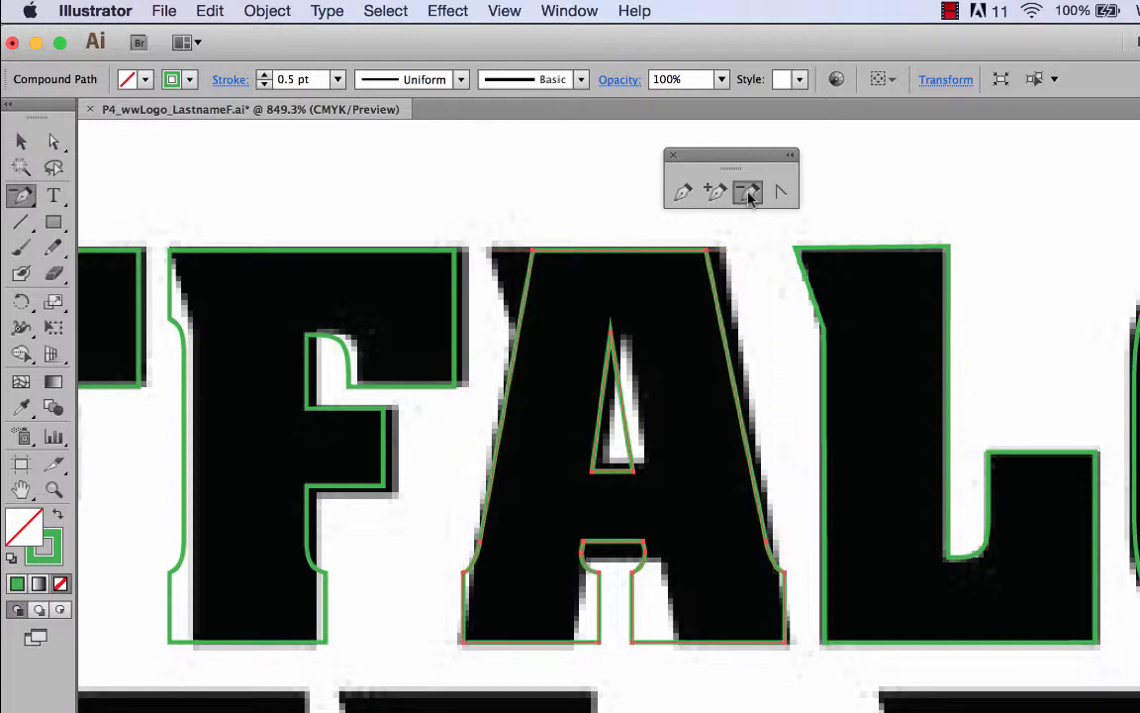
left_click(483, 548)
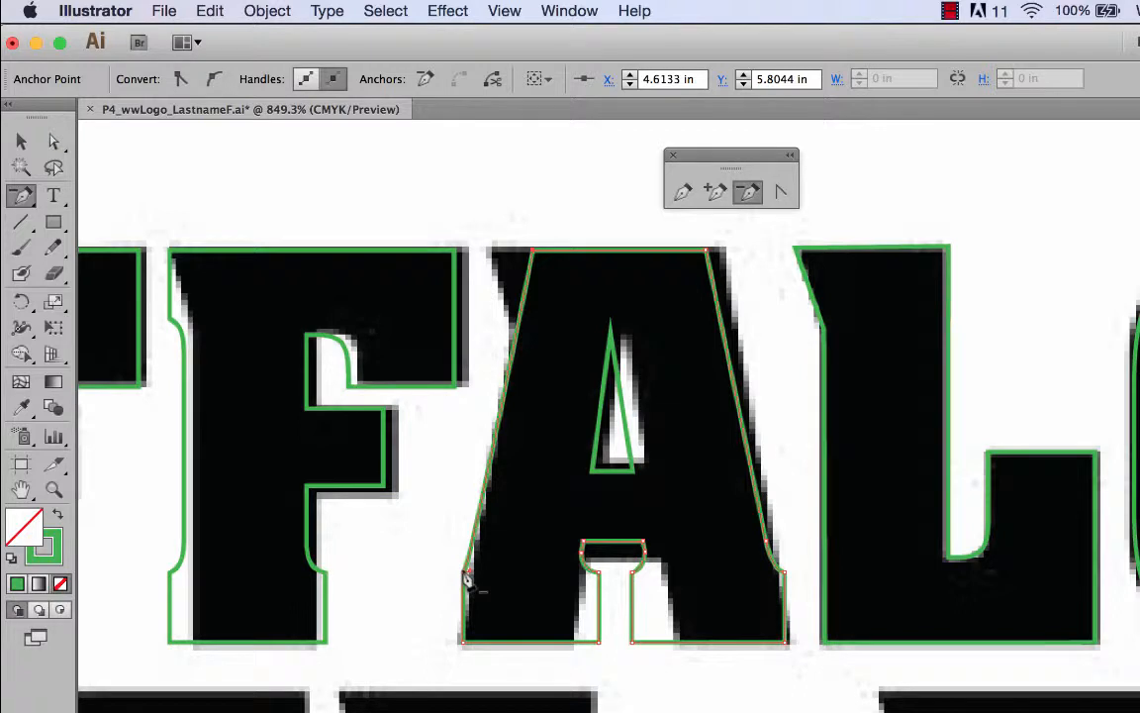
left_click(782, 573)
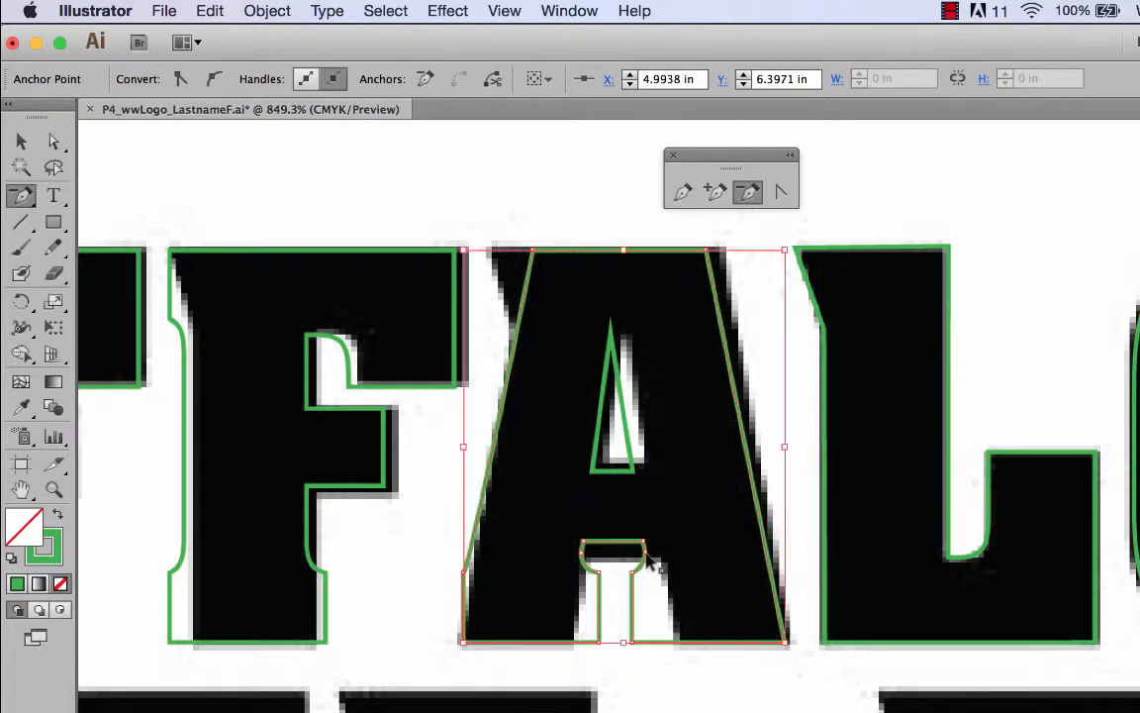
Step: Delete the curved serif anchor points in the notch between the A outline's legs so its sides become straight
key("super+equal")
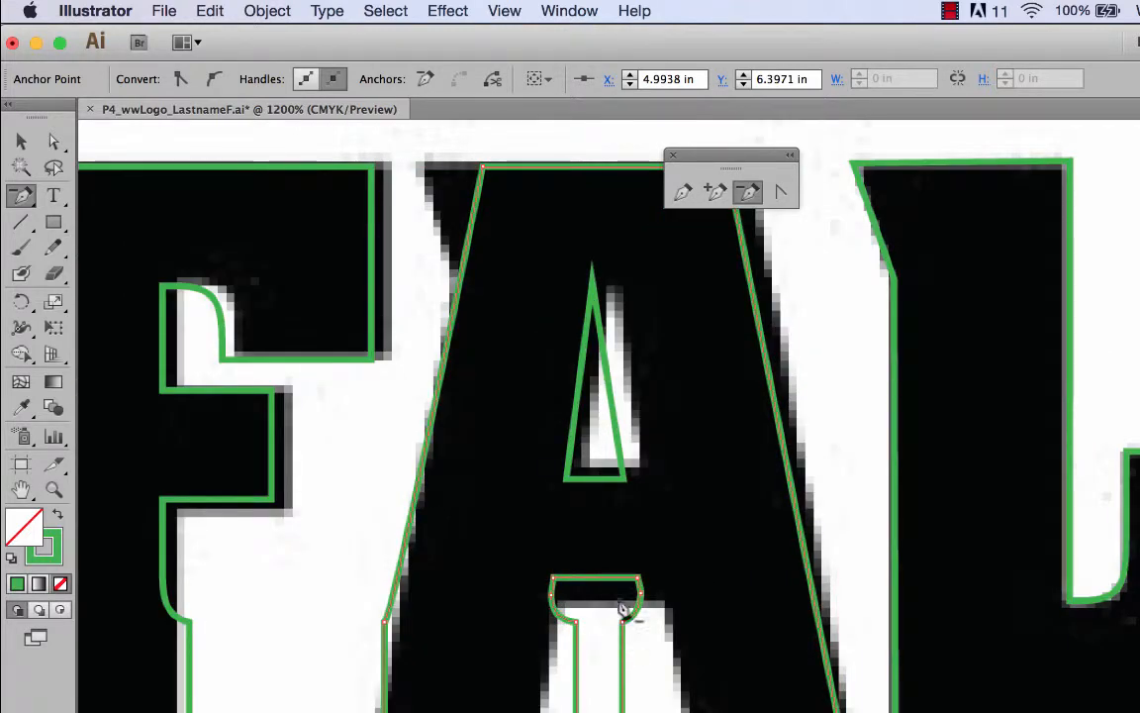
left_click(626, 629)
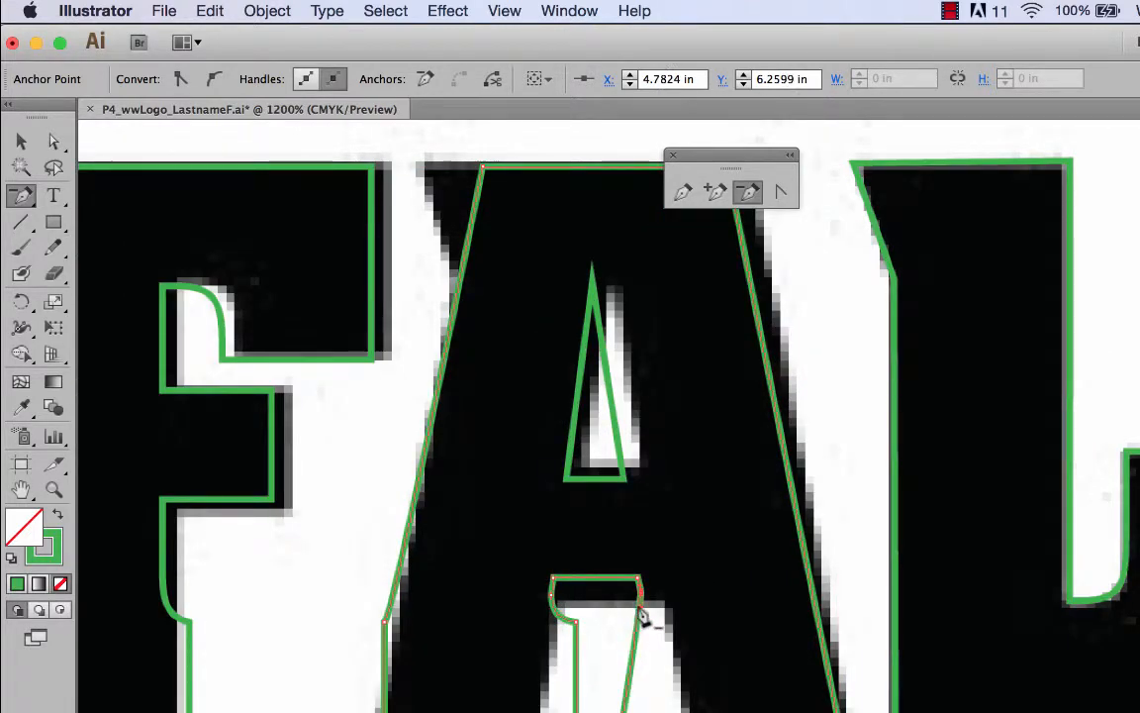
left_click(566, 615)
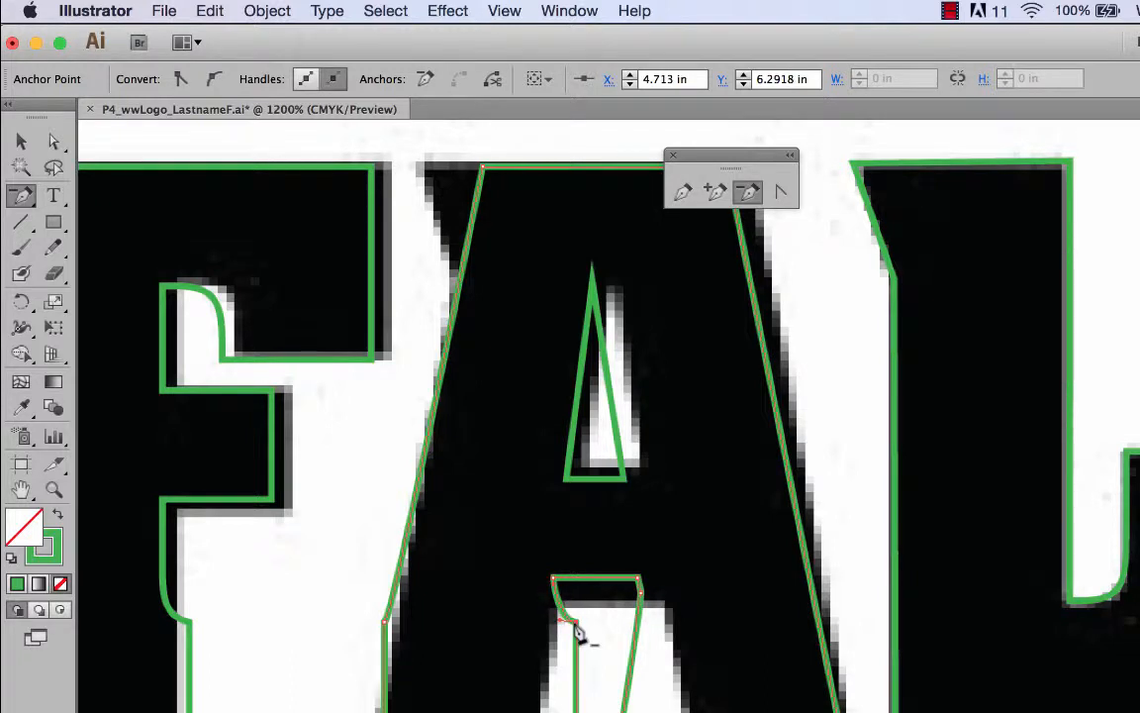
left_click(640, 600)
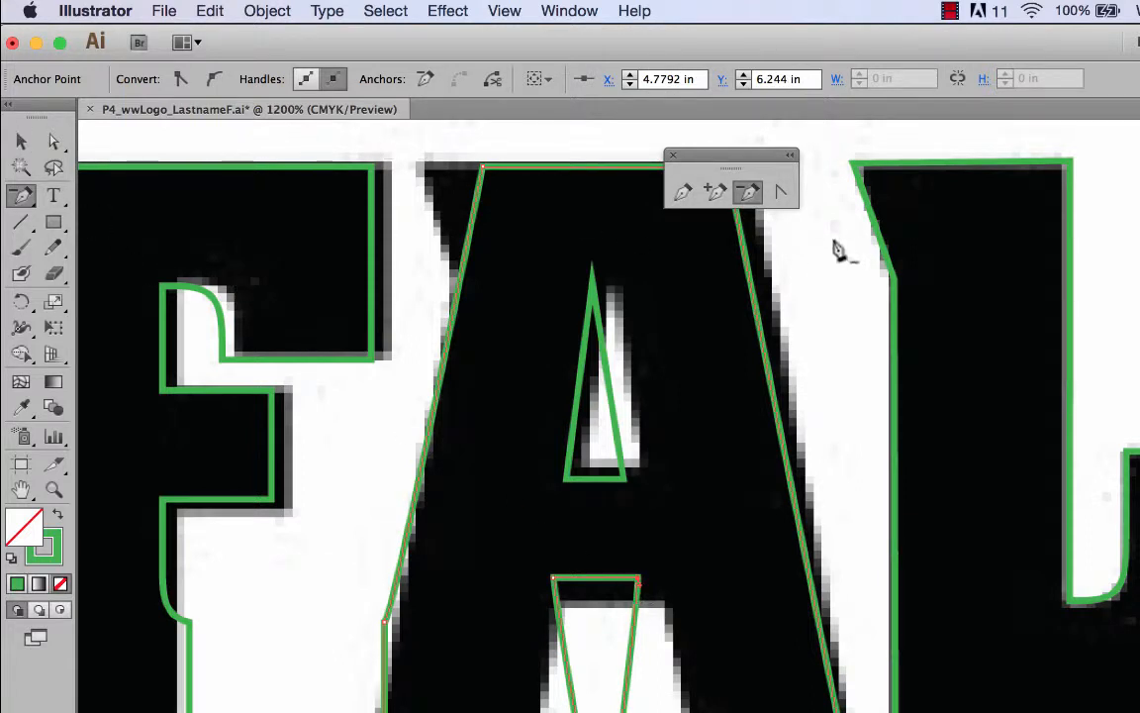
Step: Convert the top-right anchor point of the notch between the A's legs to a corner point
left_click(780, 191)
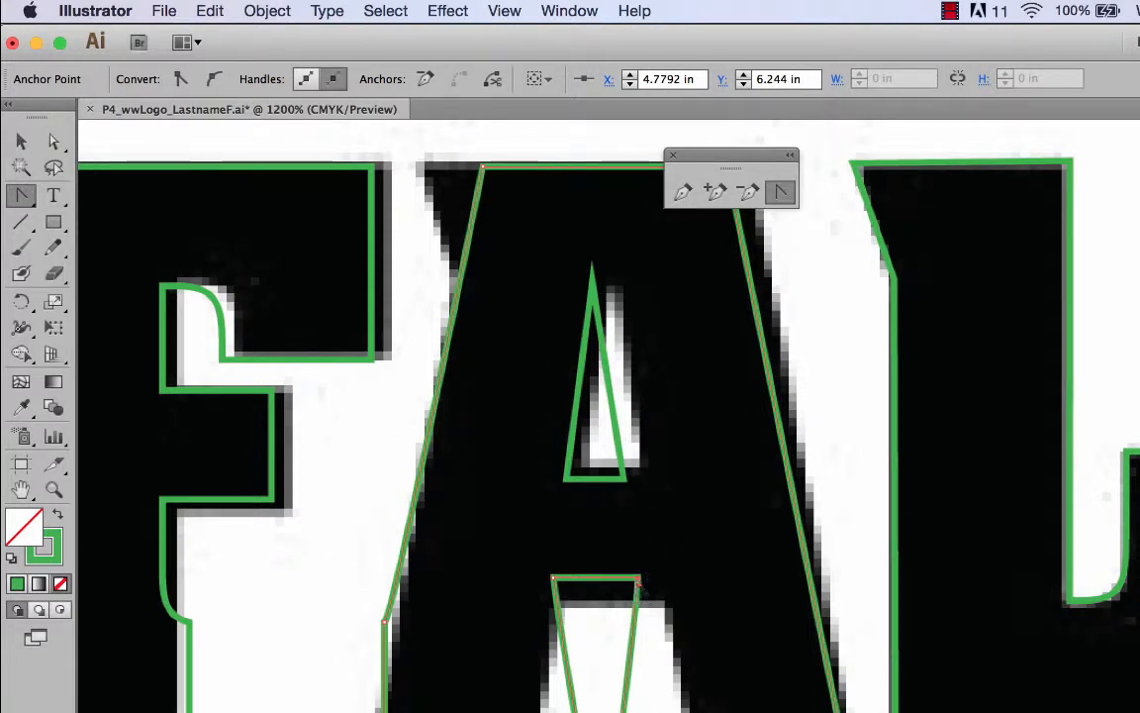
key("super+equal")
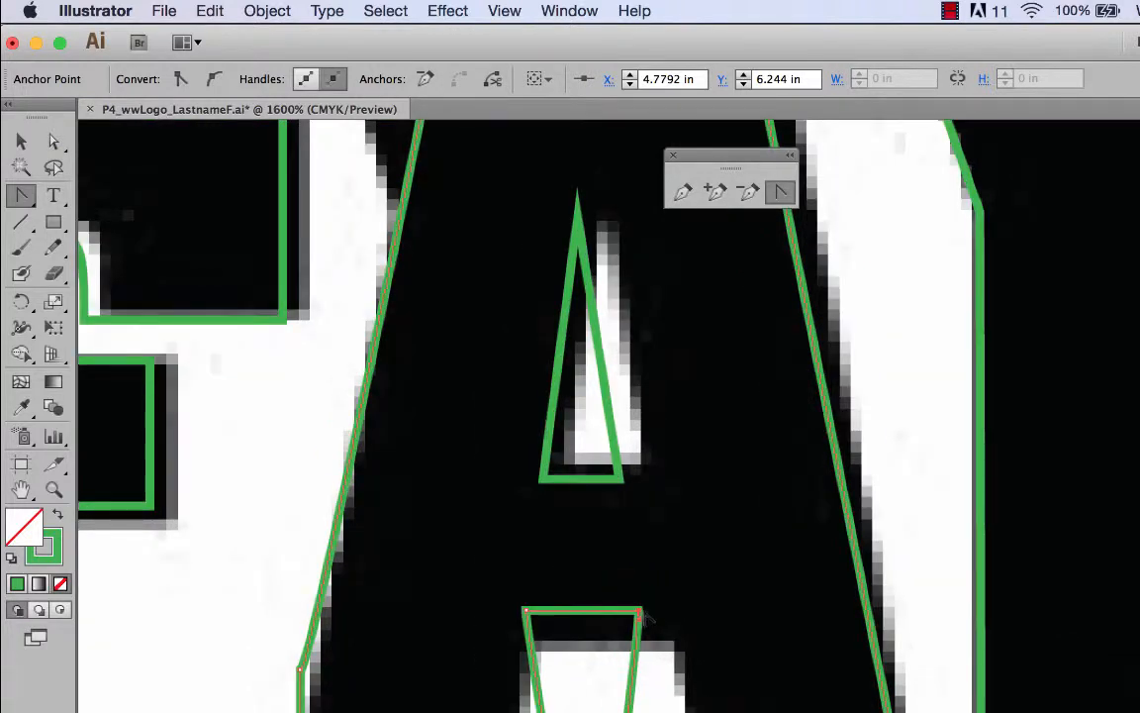
left_click(639, 613)
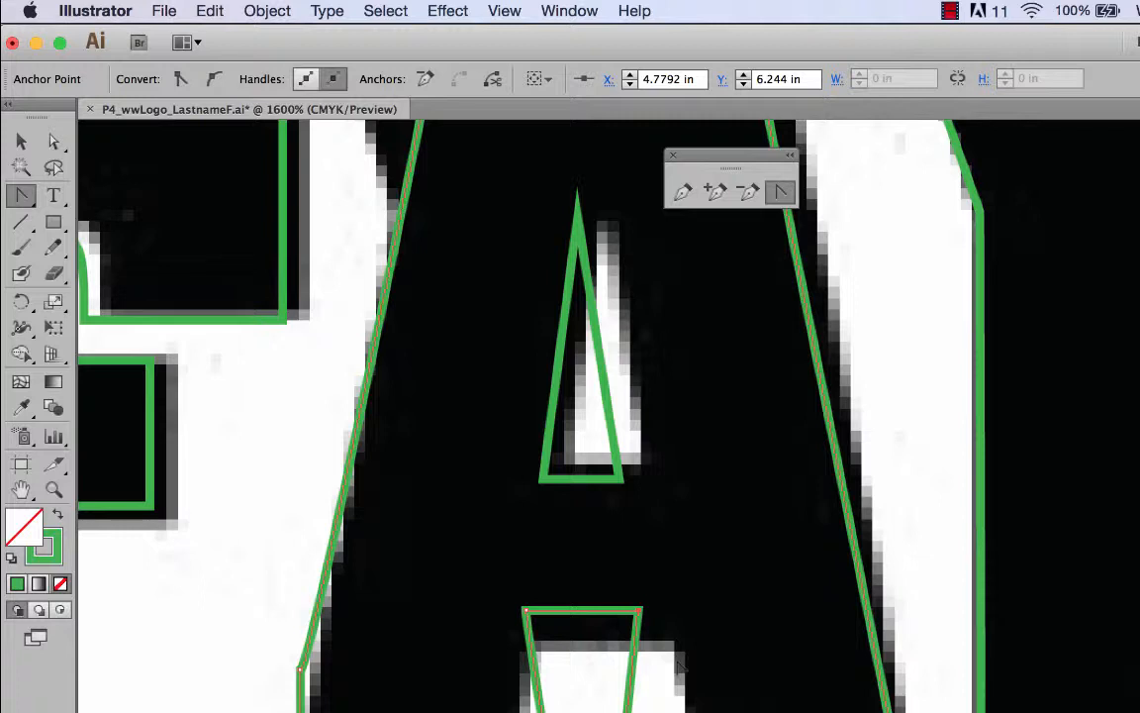
Step: Move the two top corners of the notch between the A outline's legs onto the black letter's notch corners
key("super+minus")
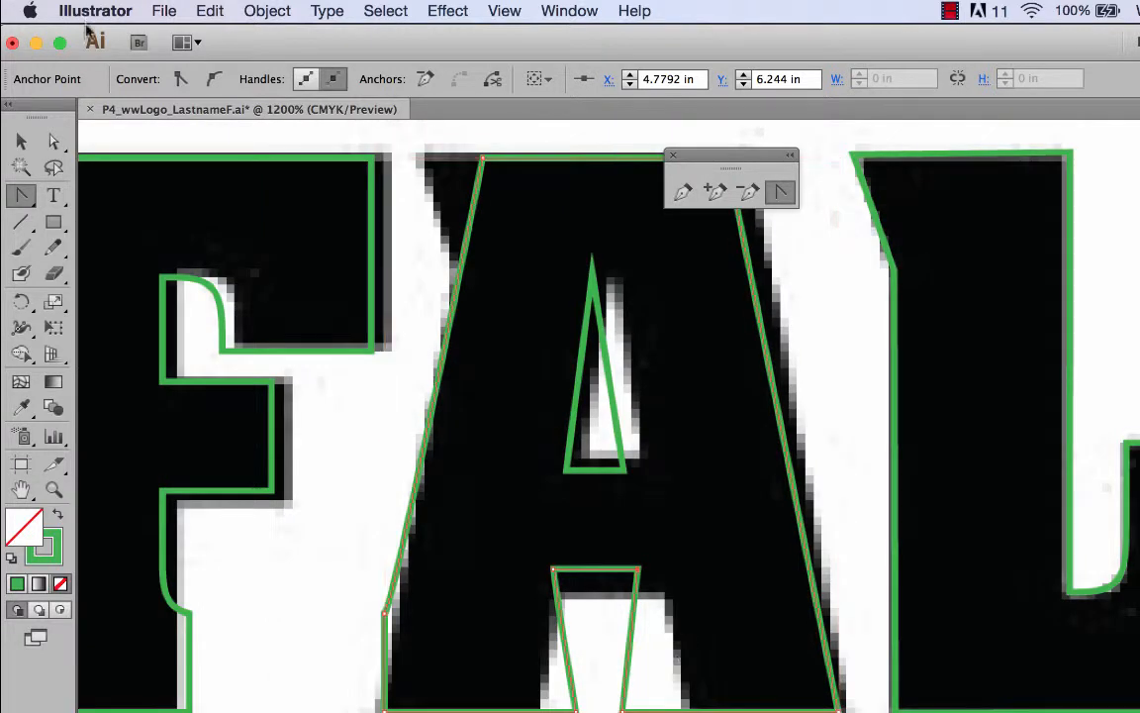
left_click(54, 140)
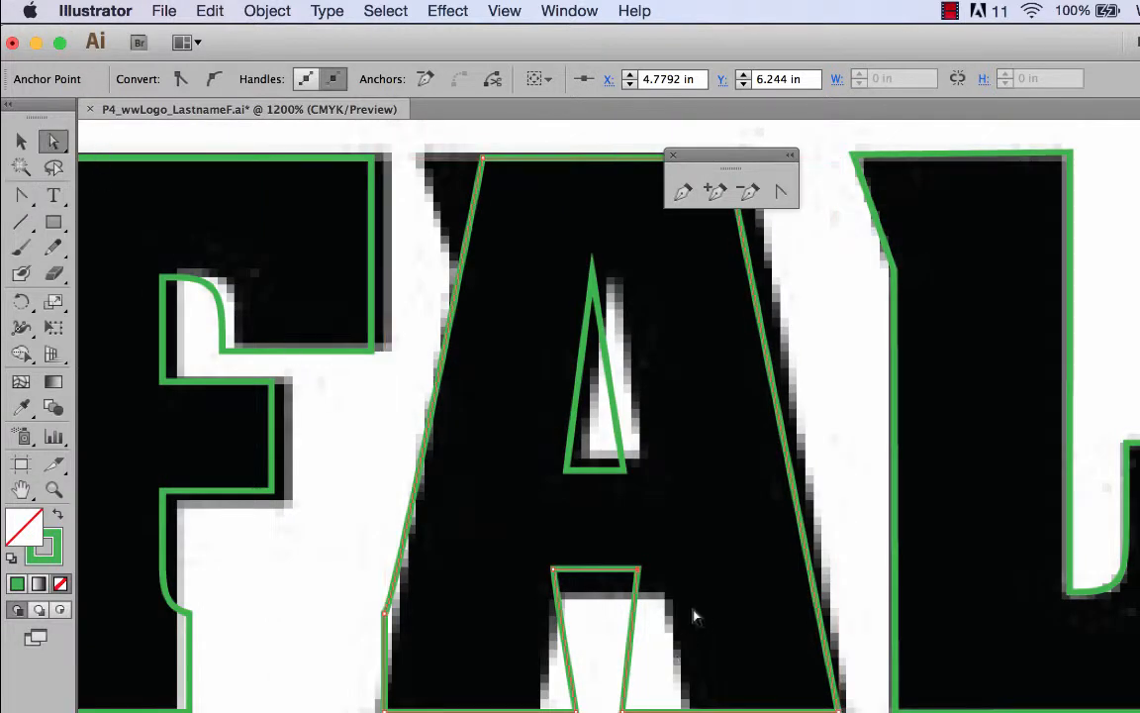
left_click_drag(639, 570, 665, 597)
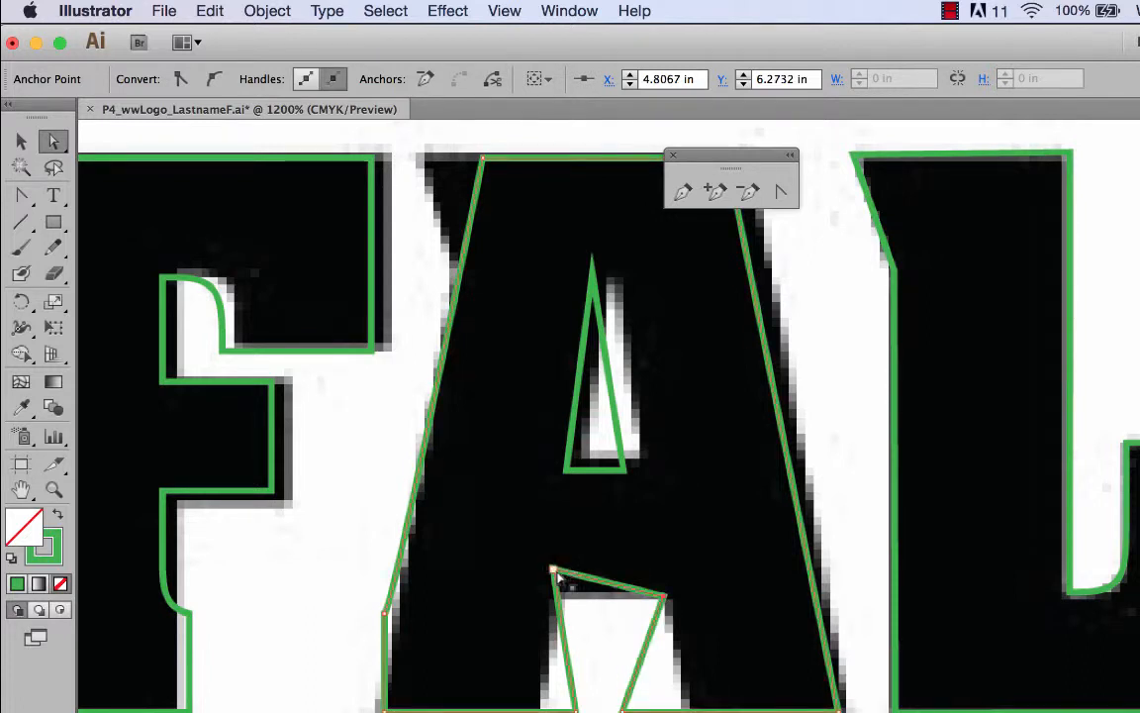
left_click_drag(555, 570, 560, 602)
Step: Spread the notch's two bottom corners onto the inner corners of the black legs and level its top-right corner
left_click_drag(623, 710, 683, 711)
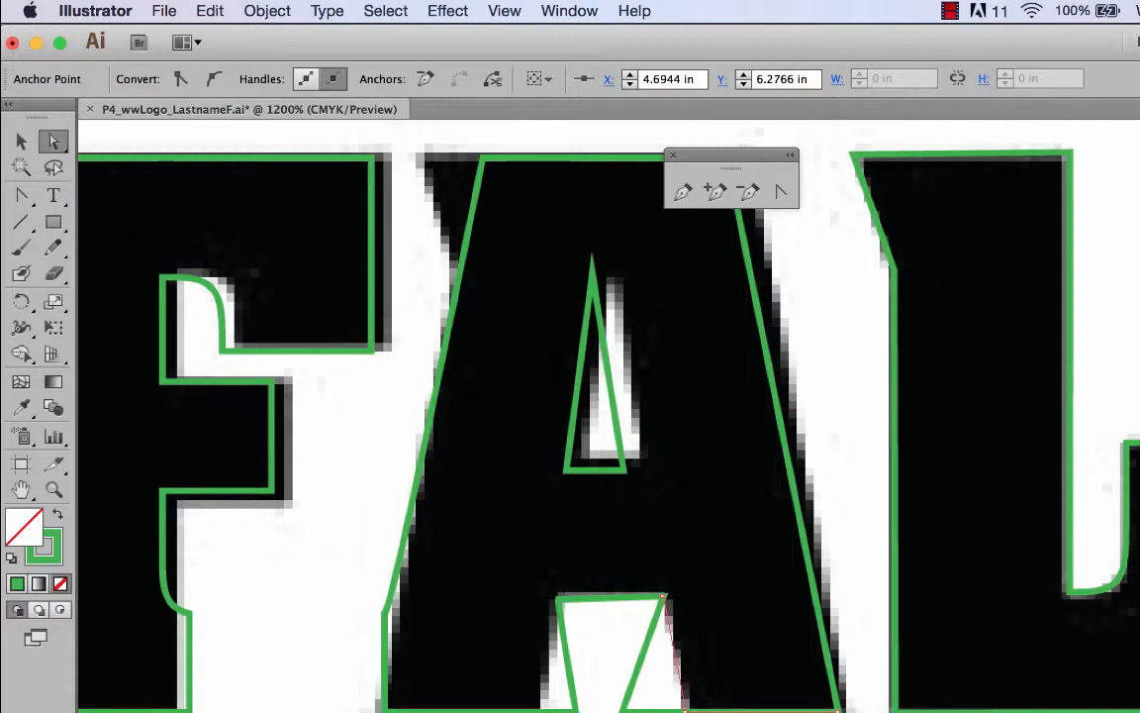
left_click_drag(683, 711, 683, 711)
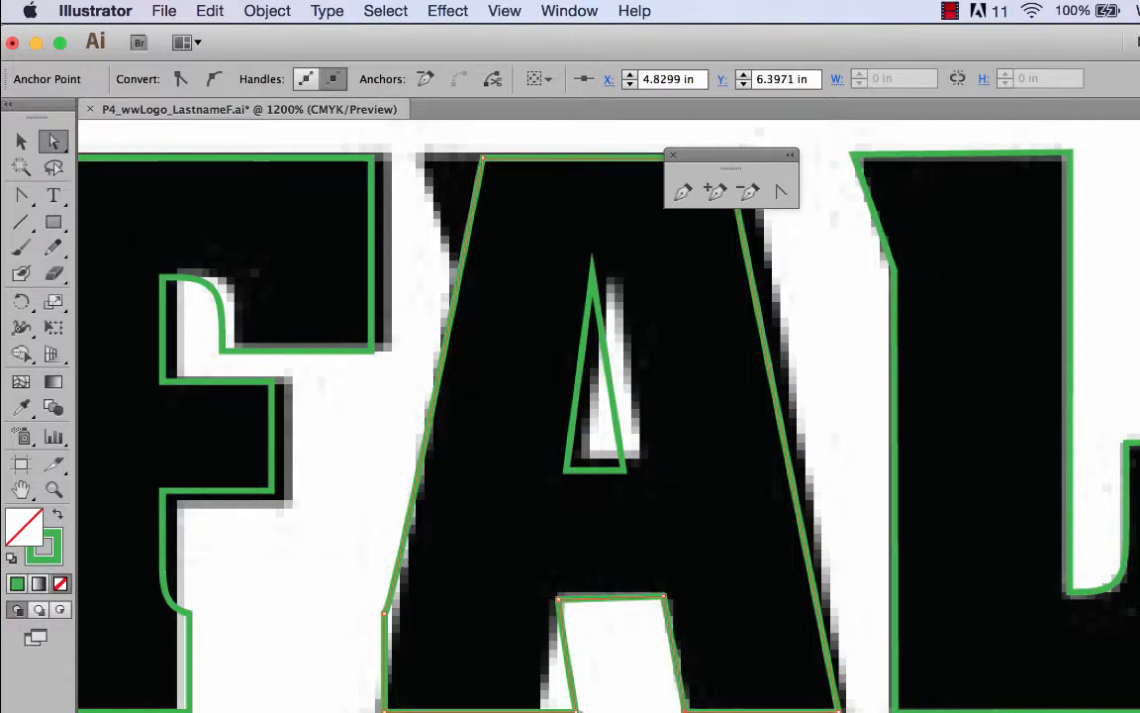
left_click_drag(576, 711, 527, 696)
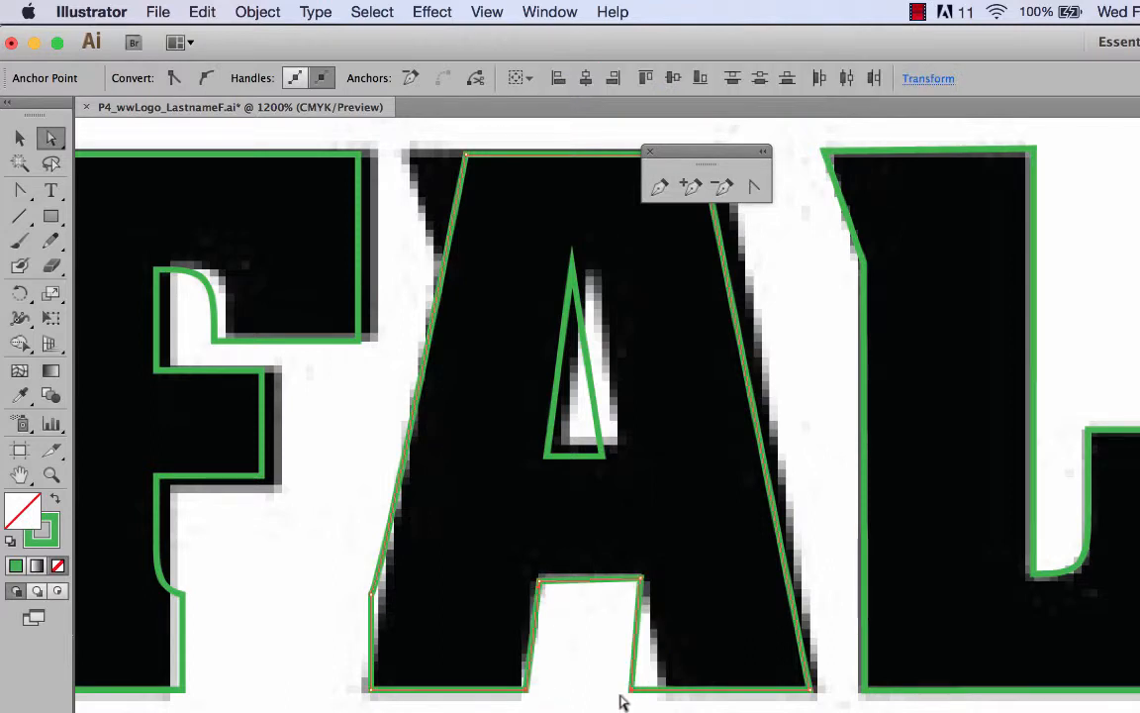
left_click(631, 697)
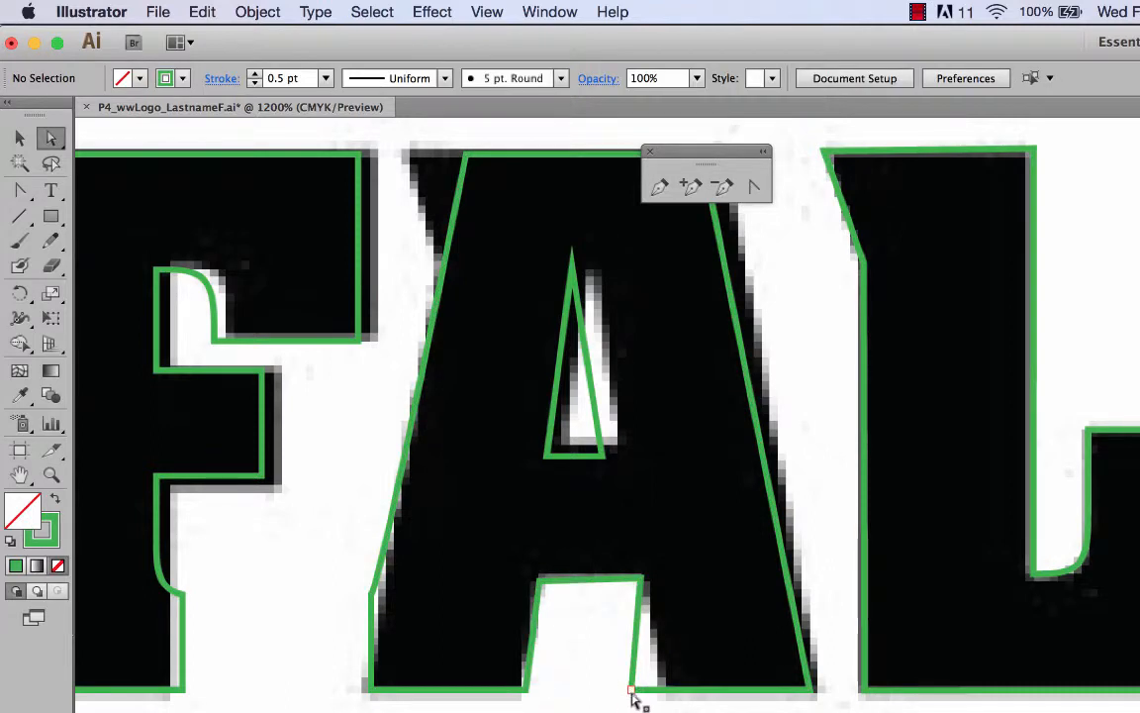
left_click_drag(630, 690, 660, 690)
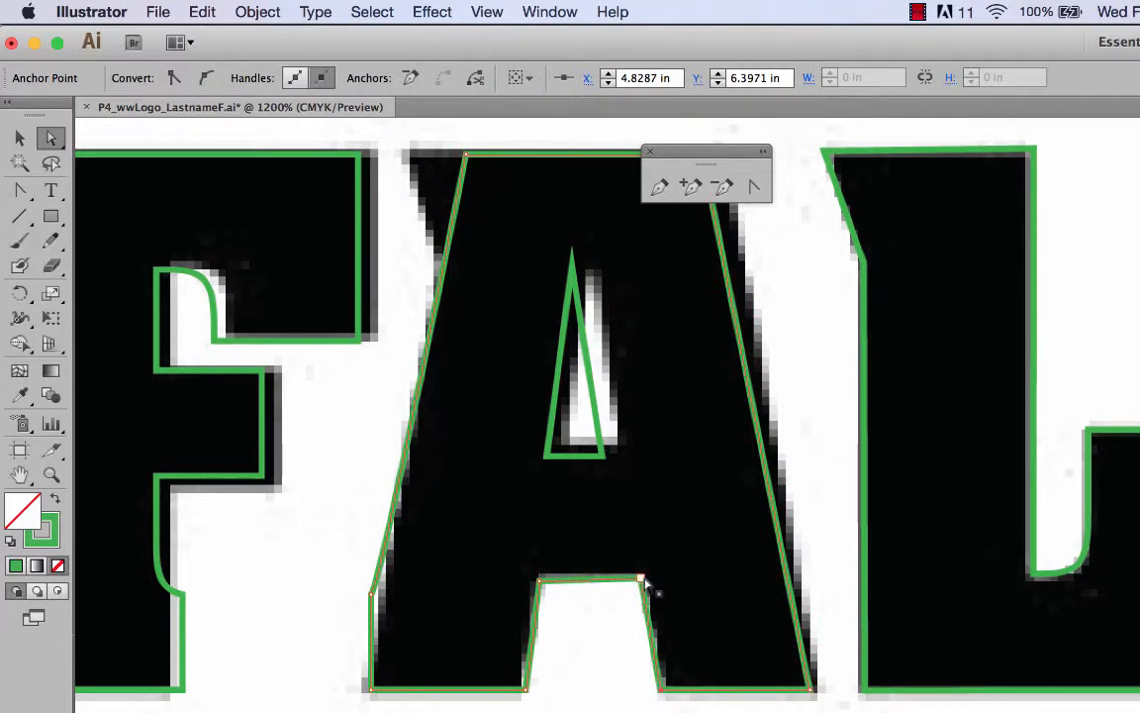
left_click(643, 582)
left_click(644, 582)
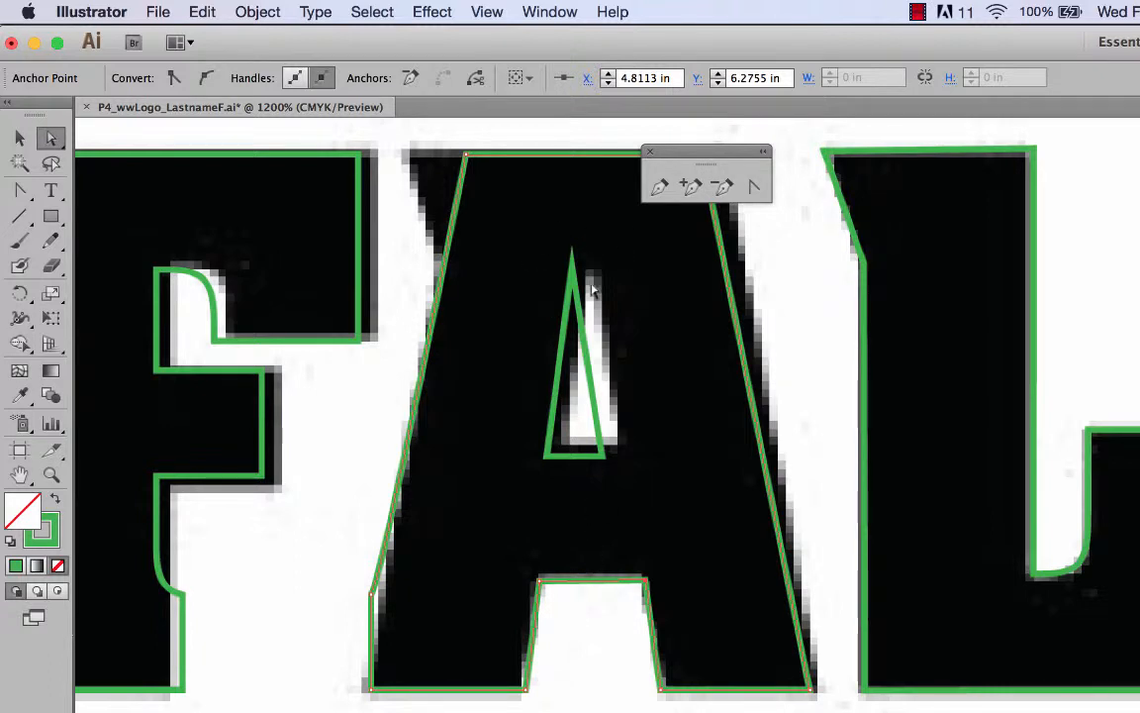
Step: Move the A outline's inner triangle onto the white counter and lower its apex slightly to fit
left_click_drag(502, 214, 665, 512)
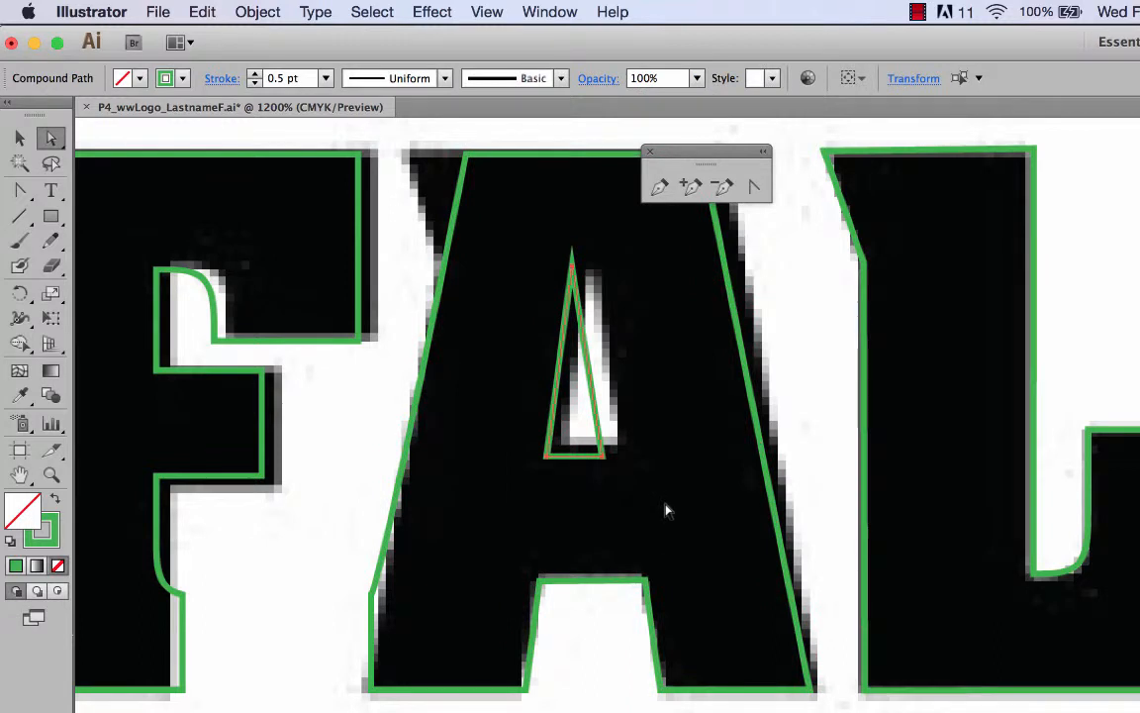
key("Right")
key("Right")
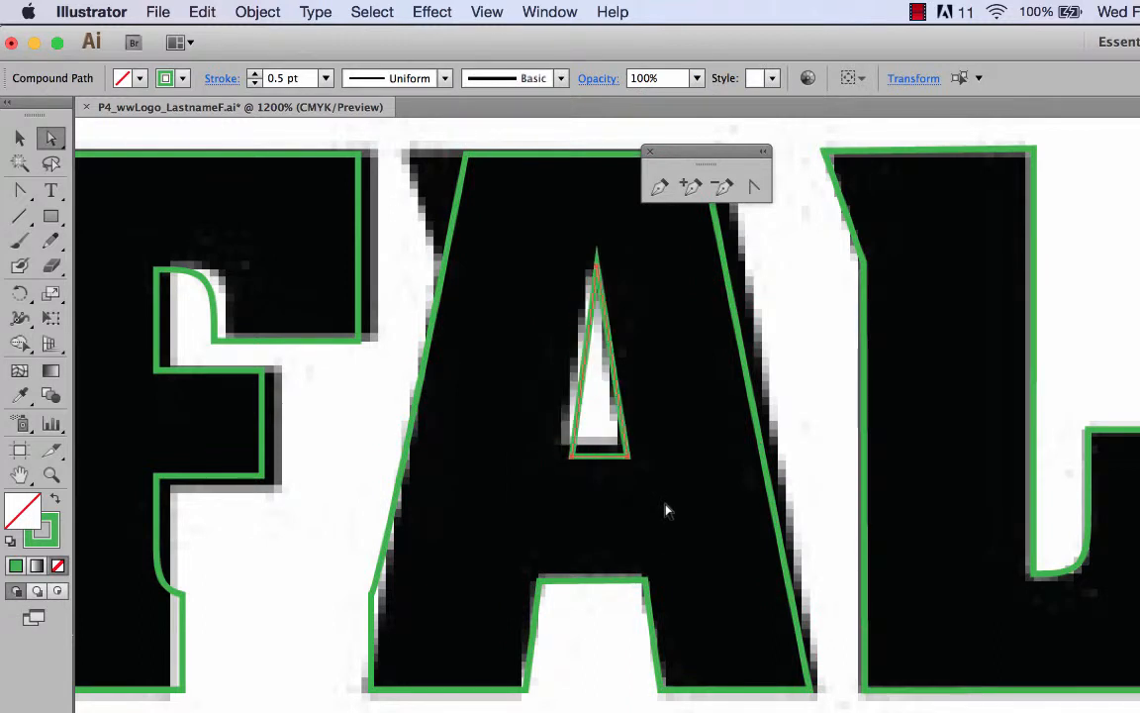
left_click_drag(624, 437, 617, 426)
left_click(610, 278)
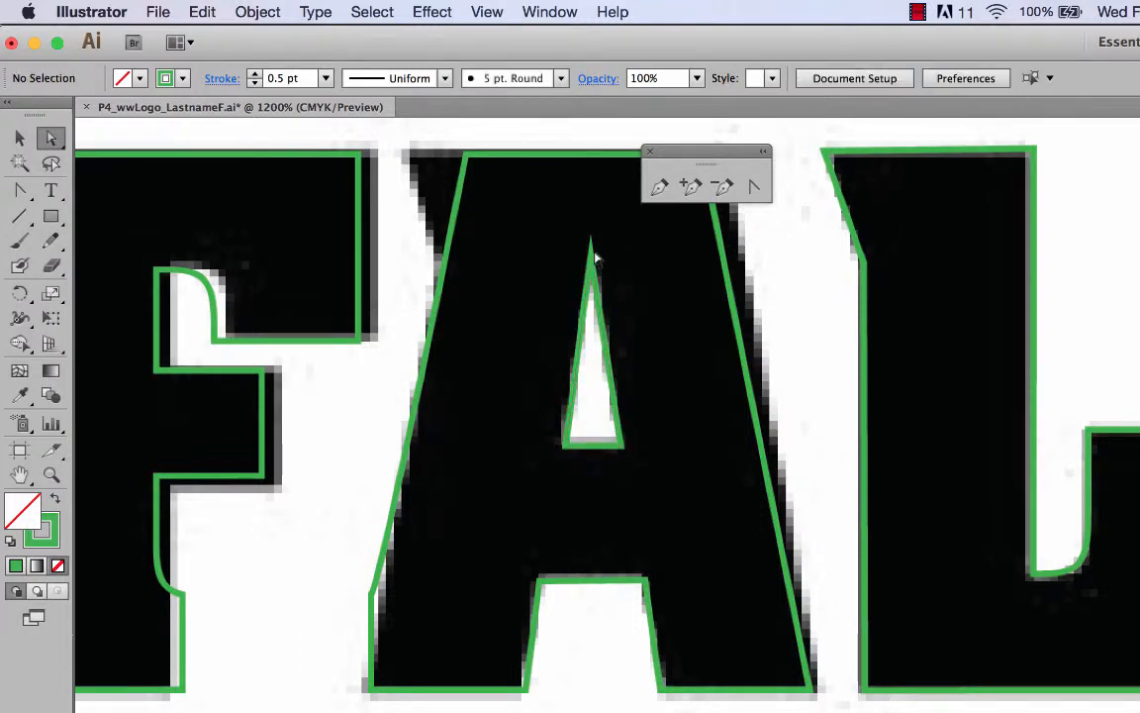
left_click(590, 259)
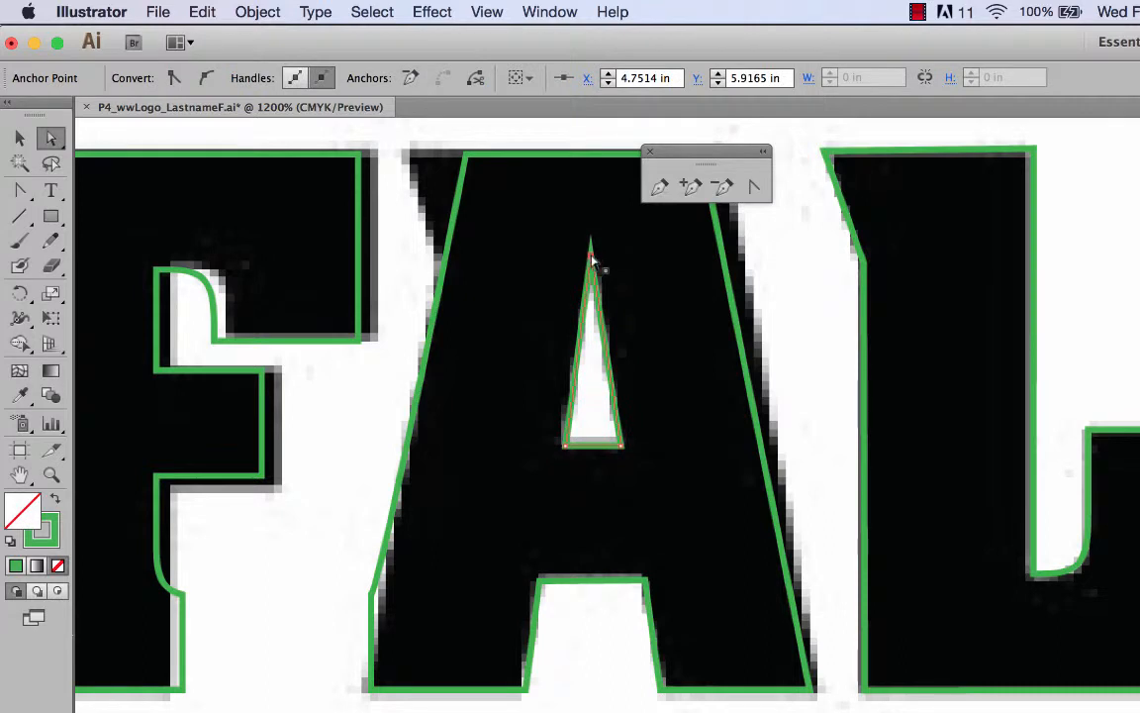
left_click_drag(591, 270, 592, 272)
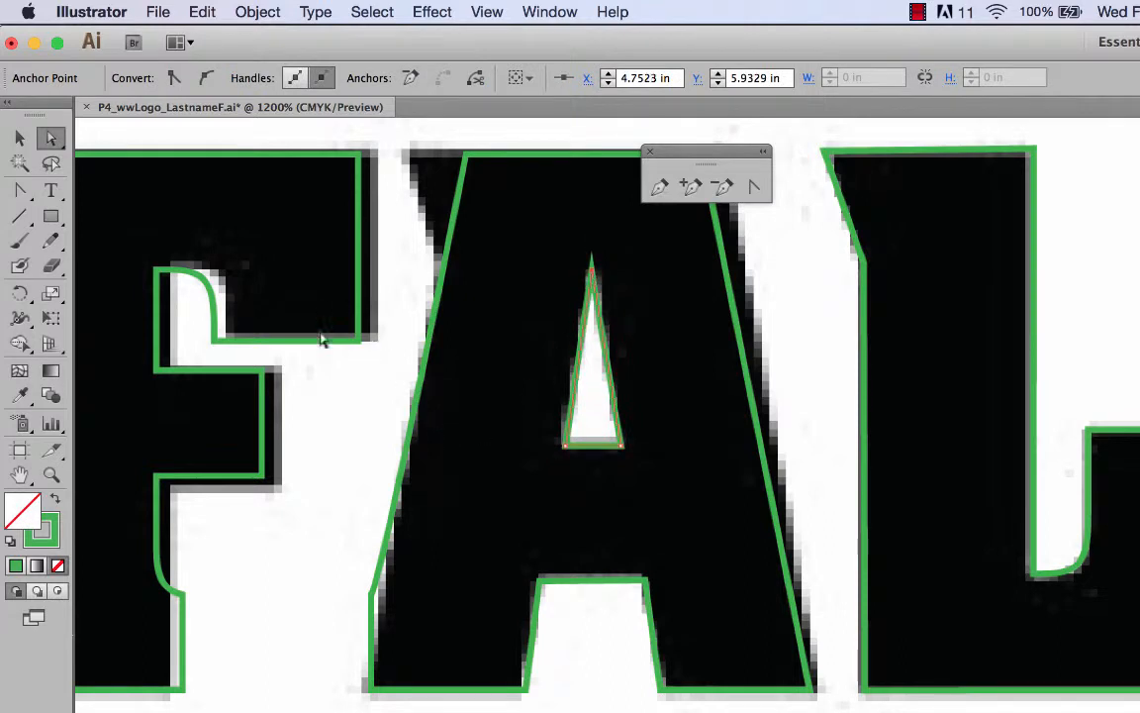
Step: Delete the remaining serif point on the A's left leg and add an anchor point on its upper left edge
left_click(722, 186)
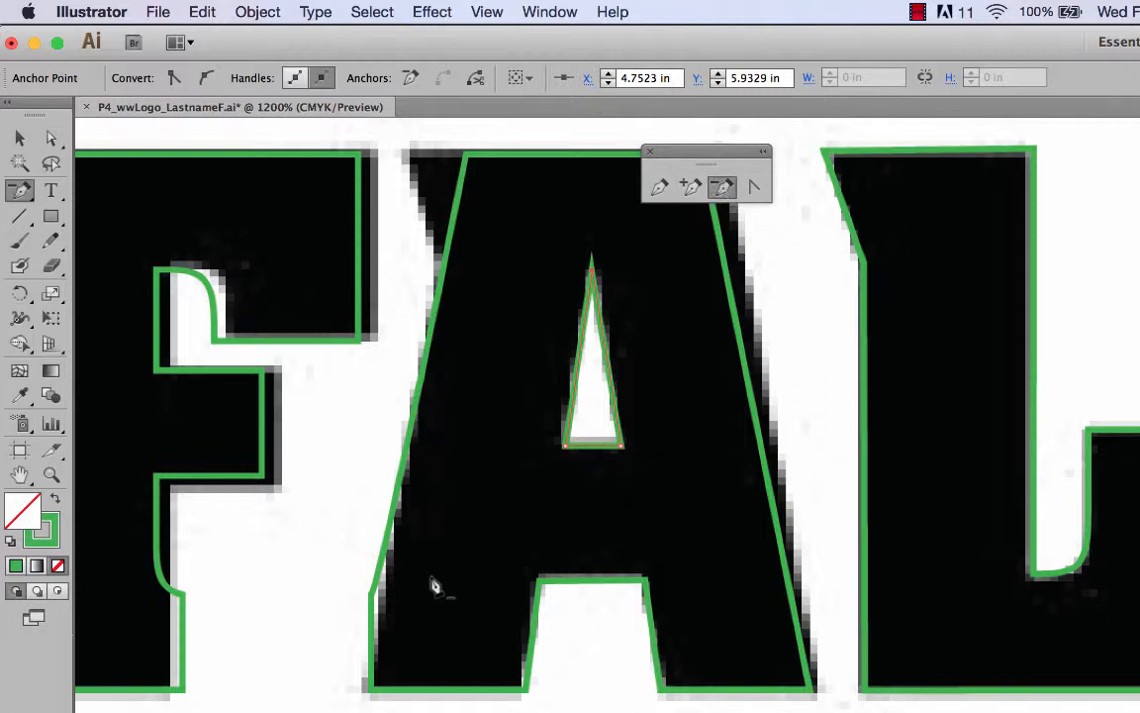
left_click(374, 603, "super")
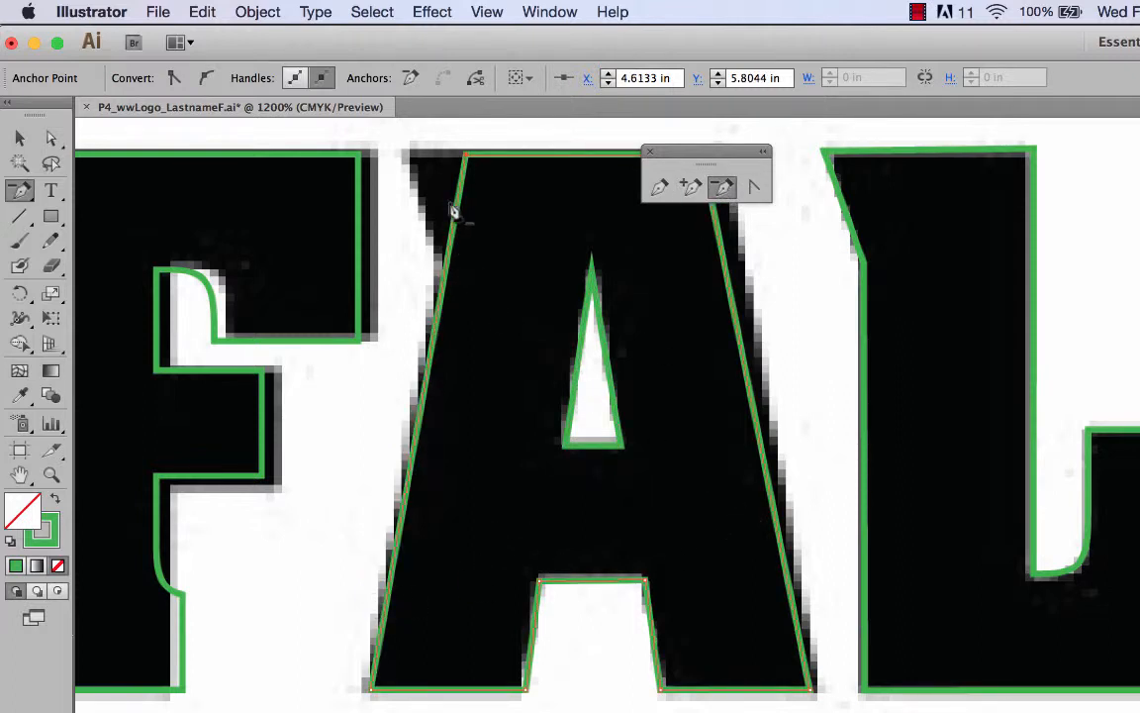
left_click(690, 186)
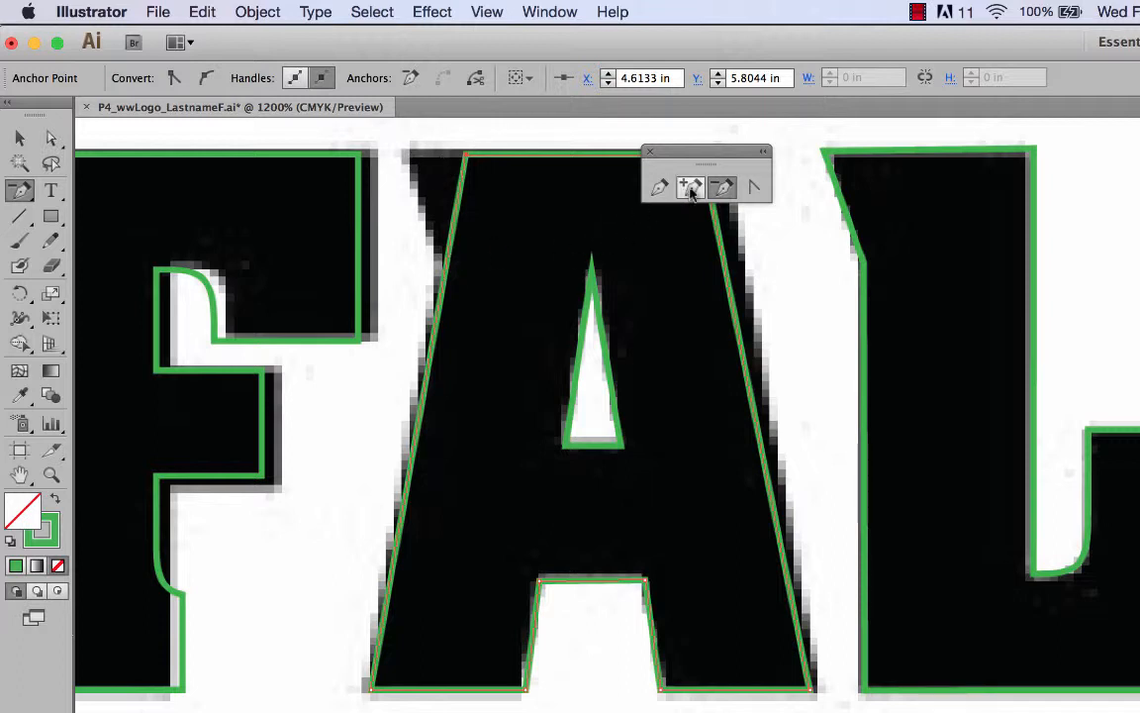
left_click(447, 271)
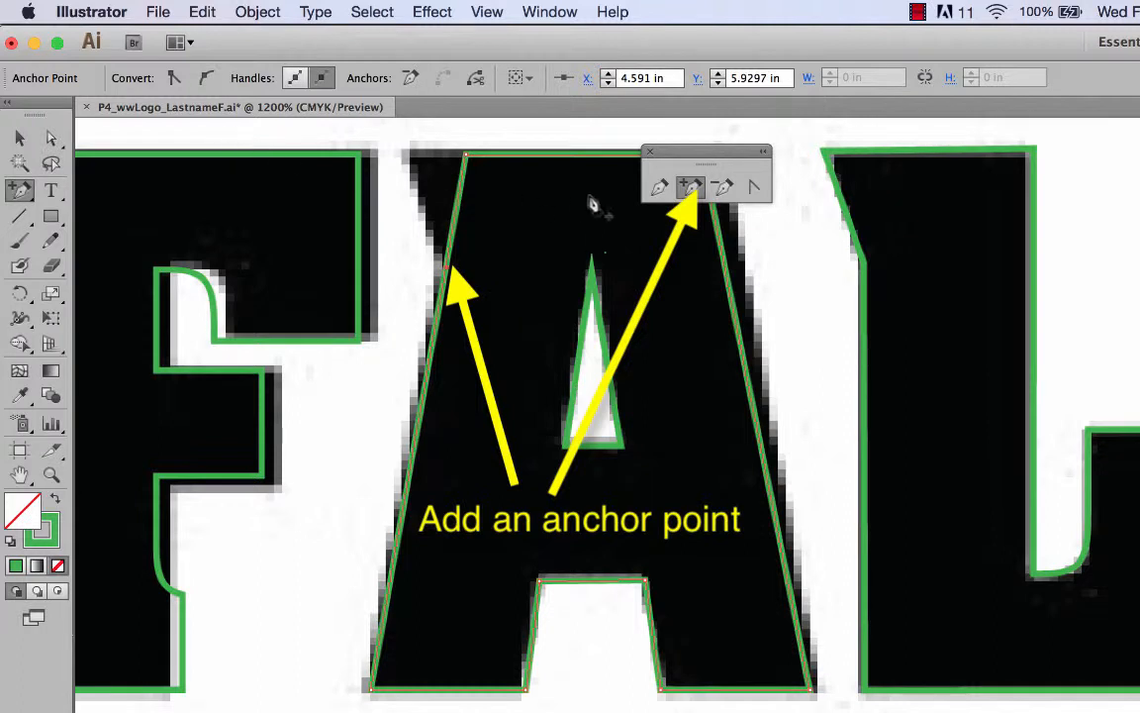
Step: Move the A outline's two top corners onto the black letter's corners and fit the added left-edge point to the serif's inner corner
left_click(51, 138)
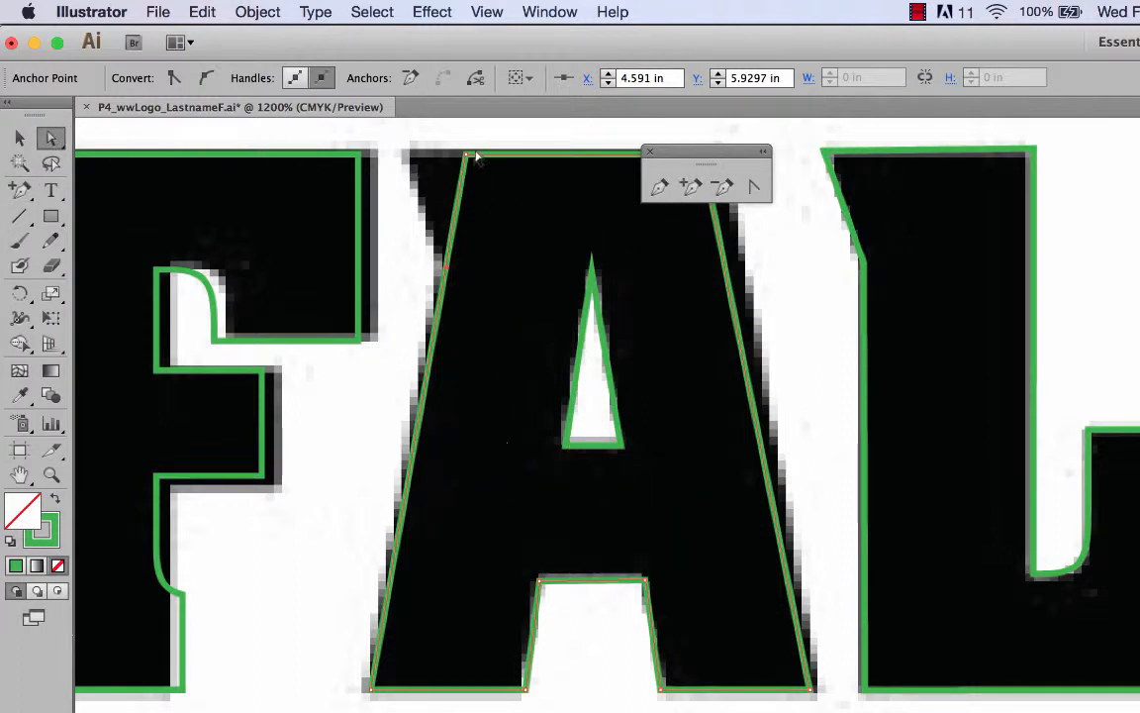
left_click_drag(466, 156, 403, 153)
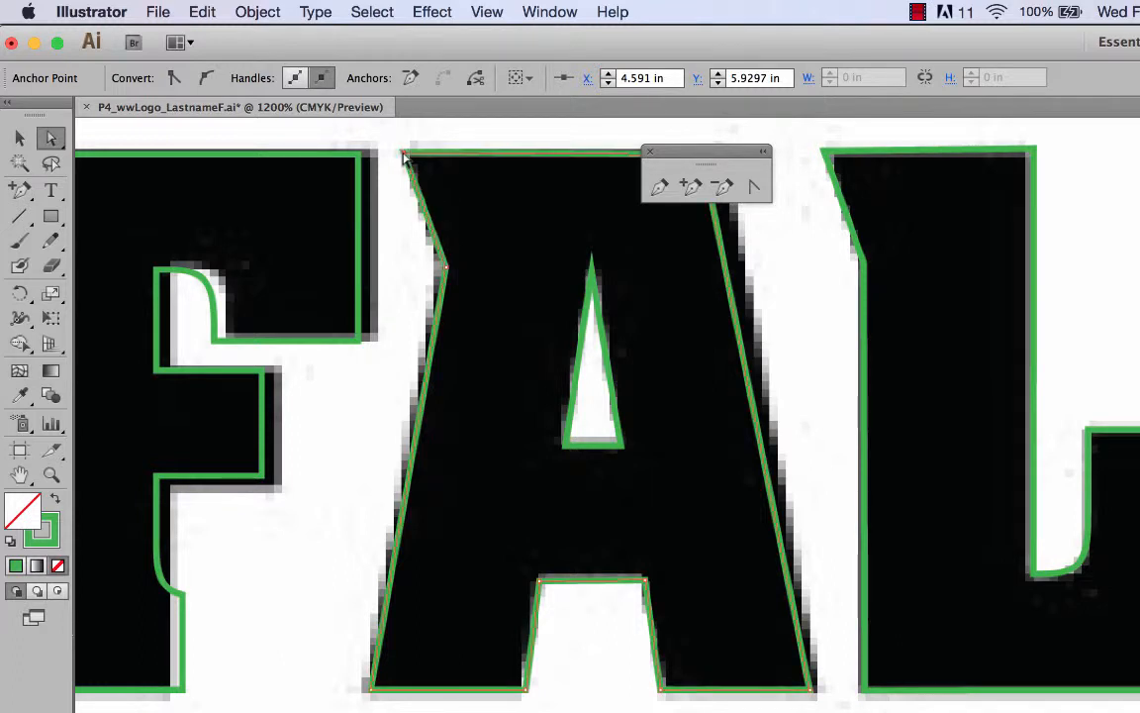
left_click_drag(712, 151, 1030, 193)
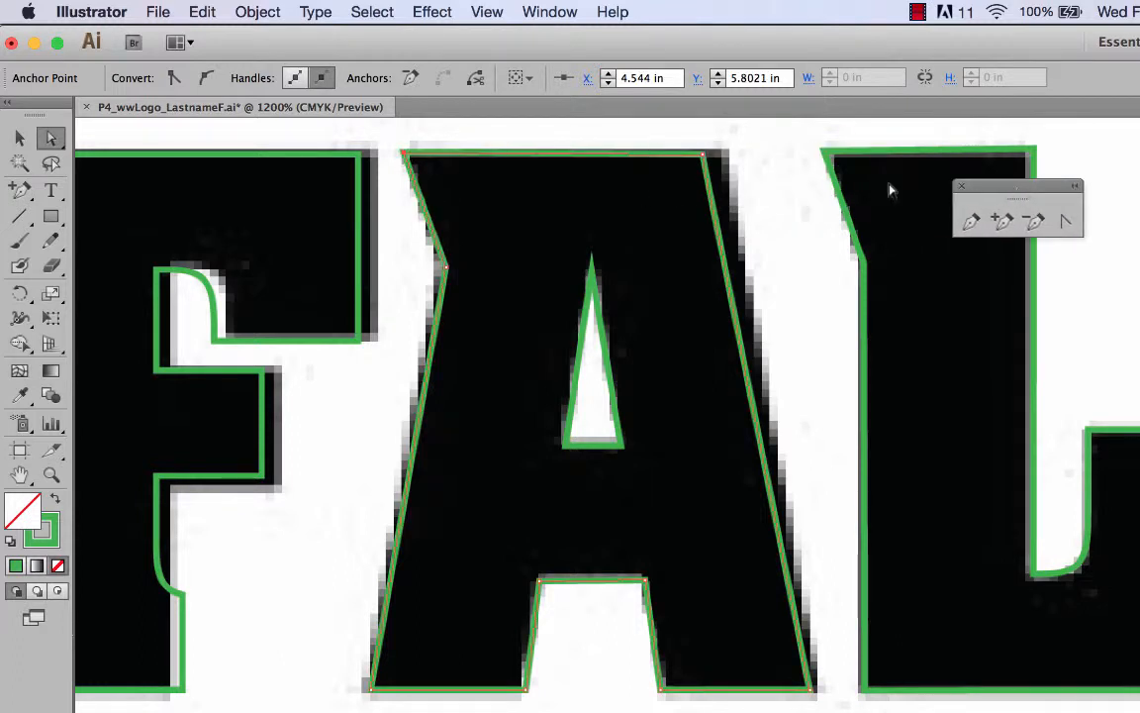
left_click_drag(702, 155, 726, 154)
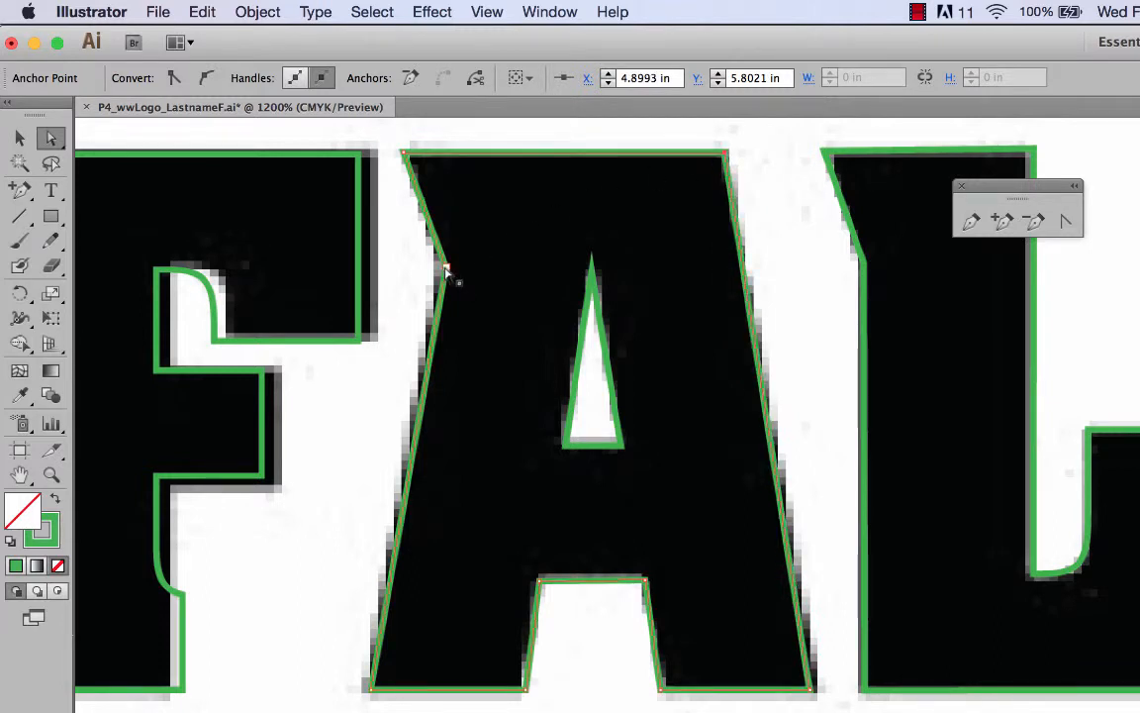
left_click_drag(446, 268, 439, 267)
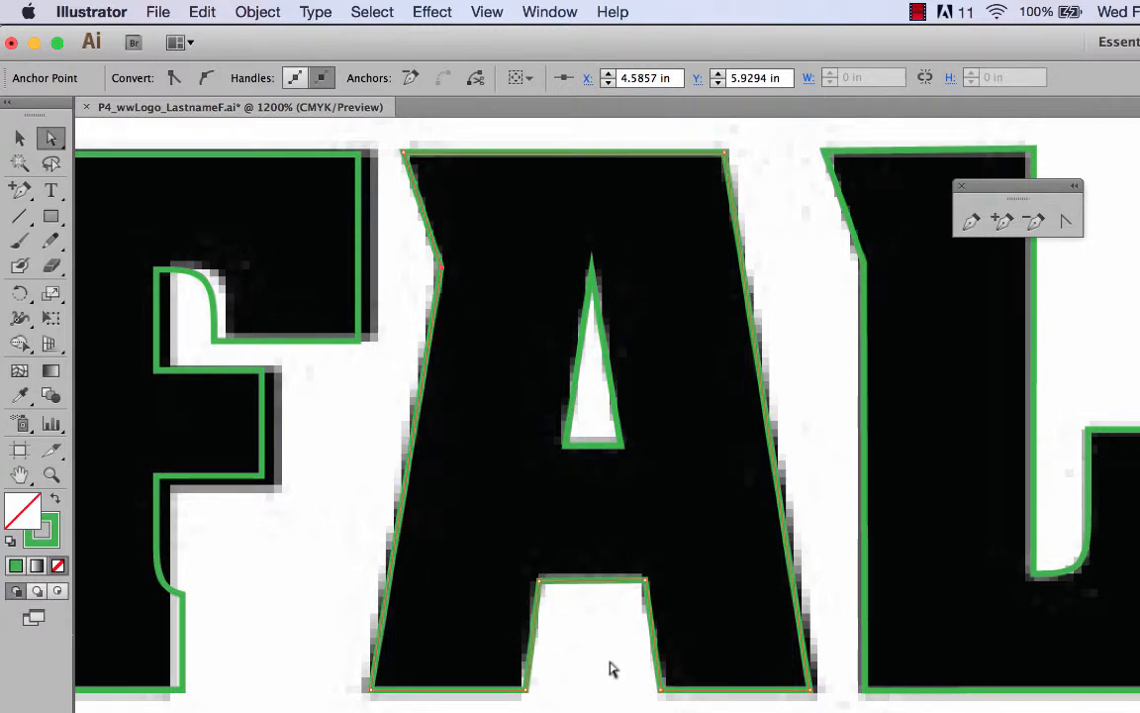
key("super+minus")
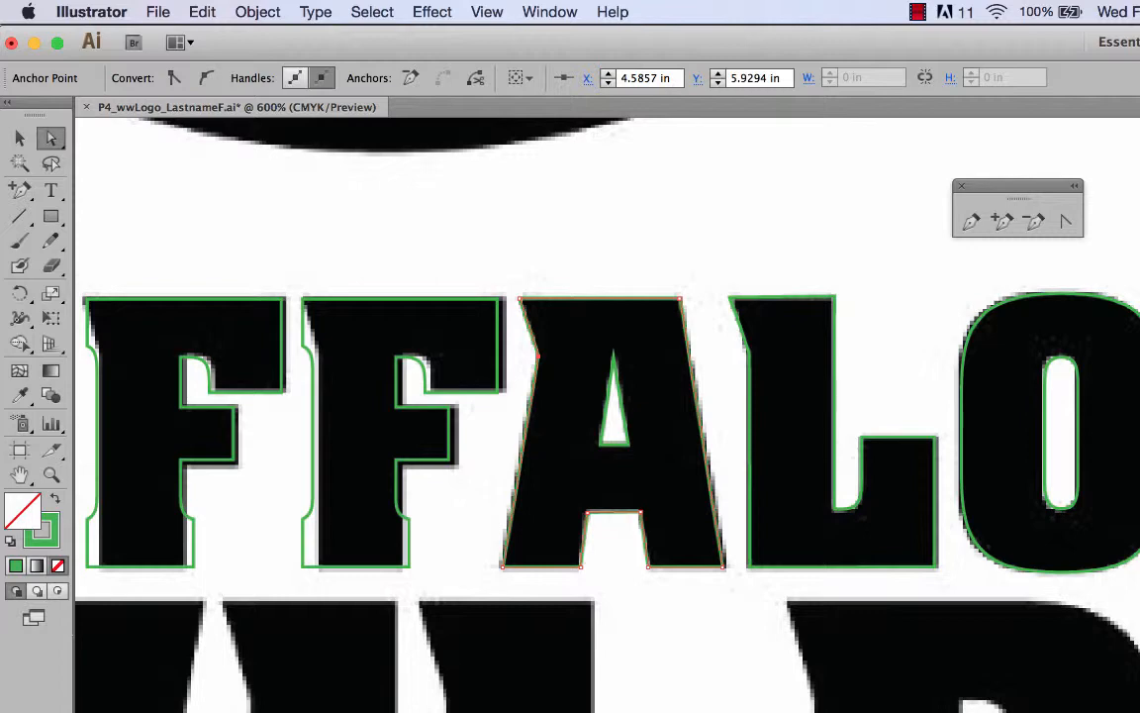
scroll(607, 431, "left", 5)
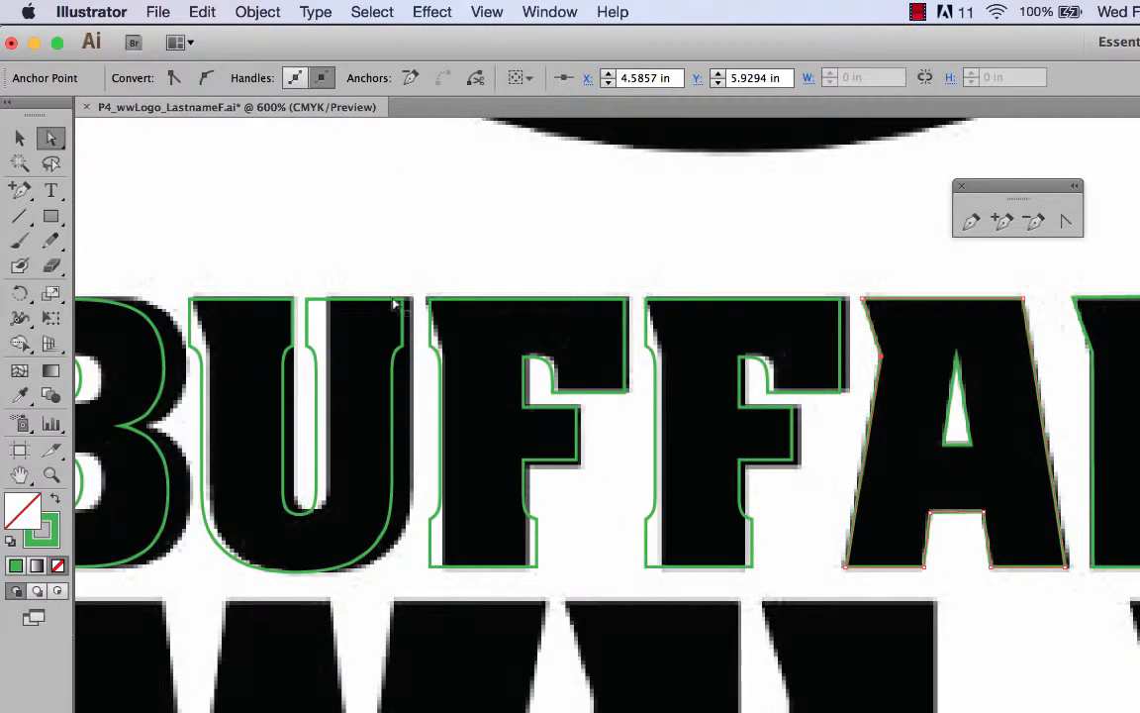
Step: Move the whole B outline sideways until its right-hand curves line up with the black B
scroll(607, 411, "left", 7)
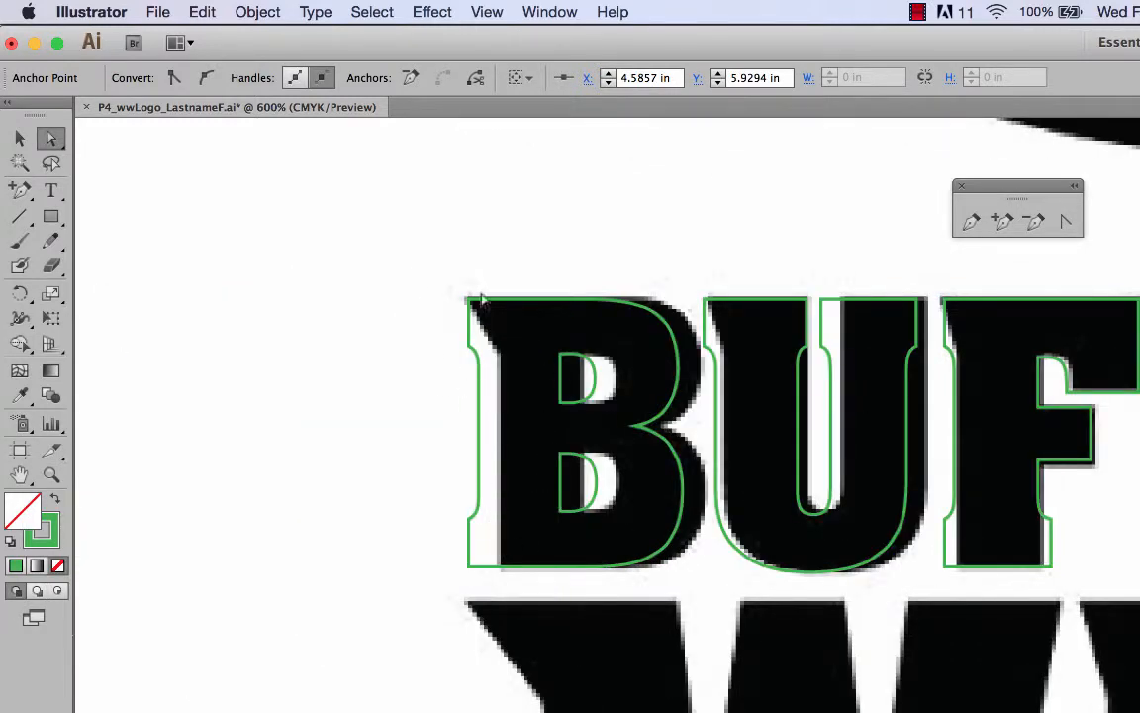
left_click(20, 138)
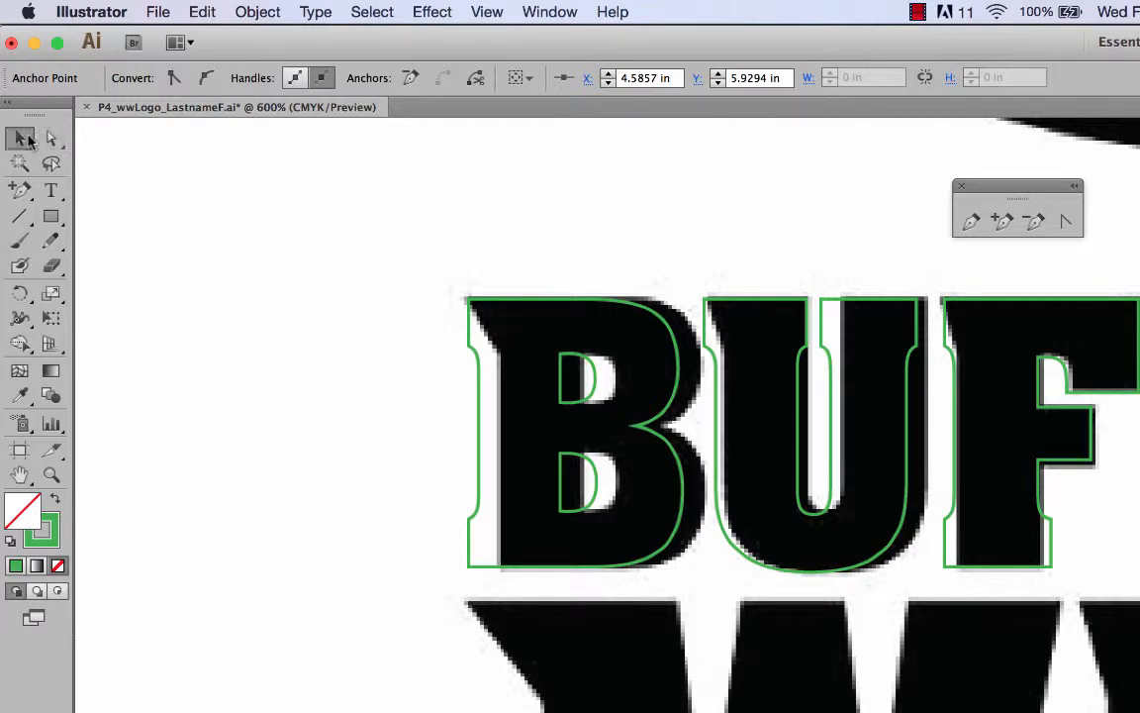
left_click(586, 310)
key("Right")
key("Right")
key("Right")
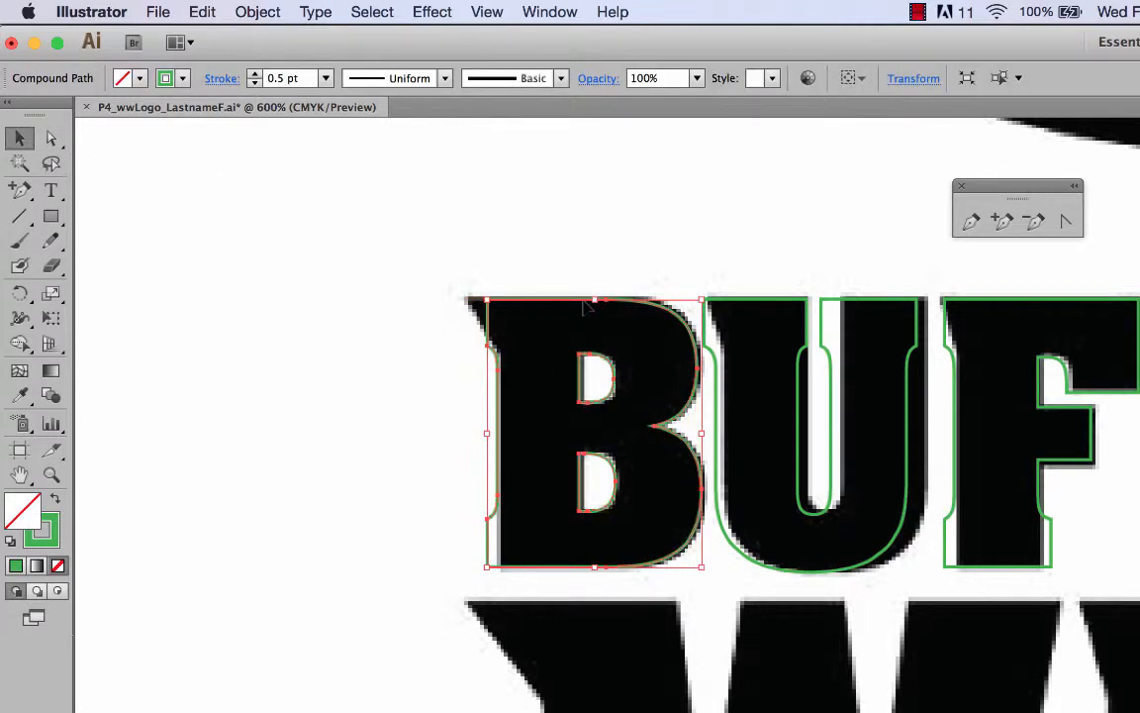
key("Right")
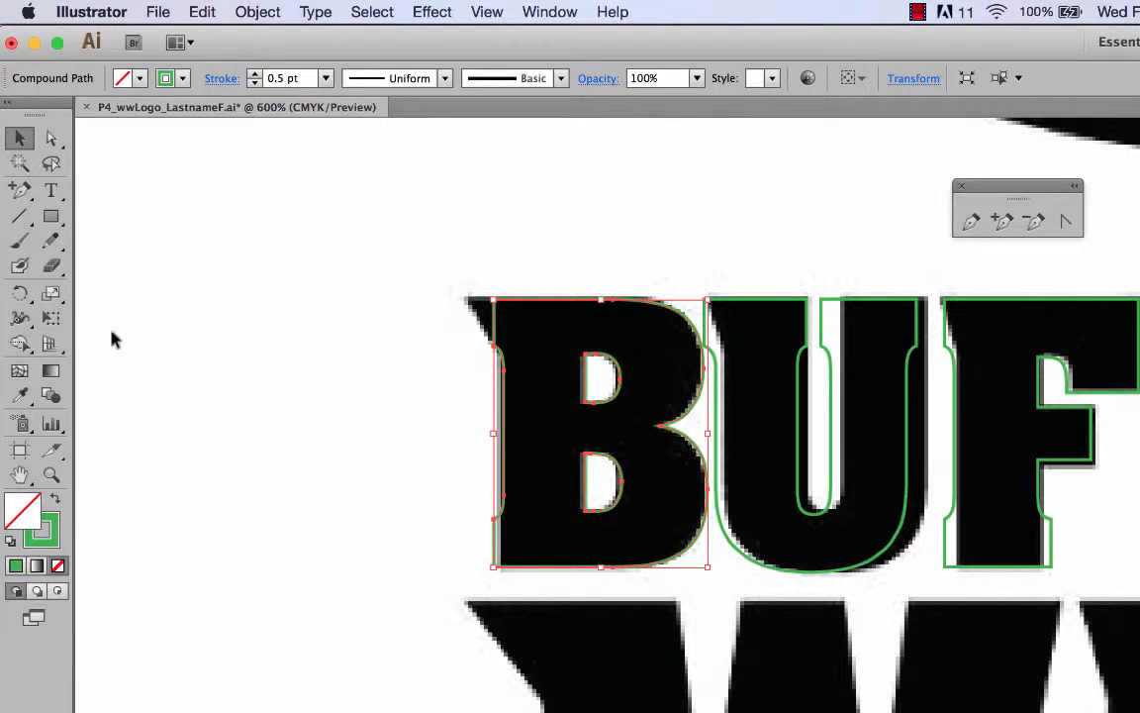
Step: Shift both inner counters of the B outline together onto the white openings of the black B
left_click(51, 474)
left_click_drag(547, 331, 738, 551)
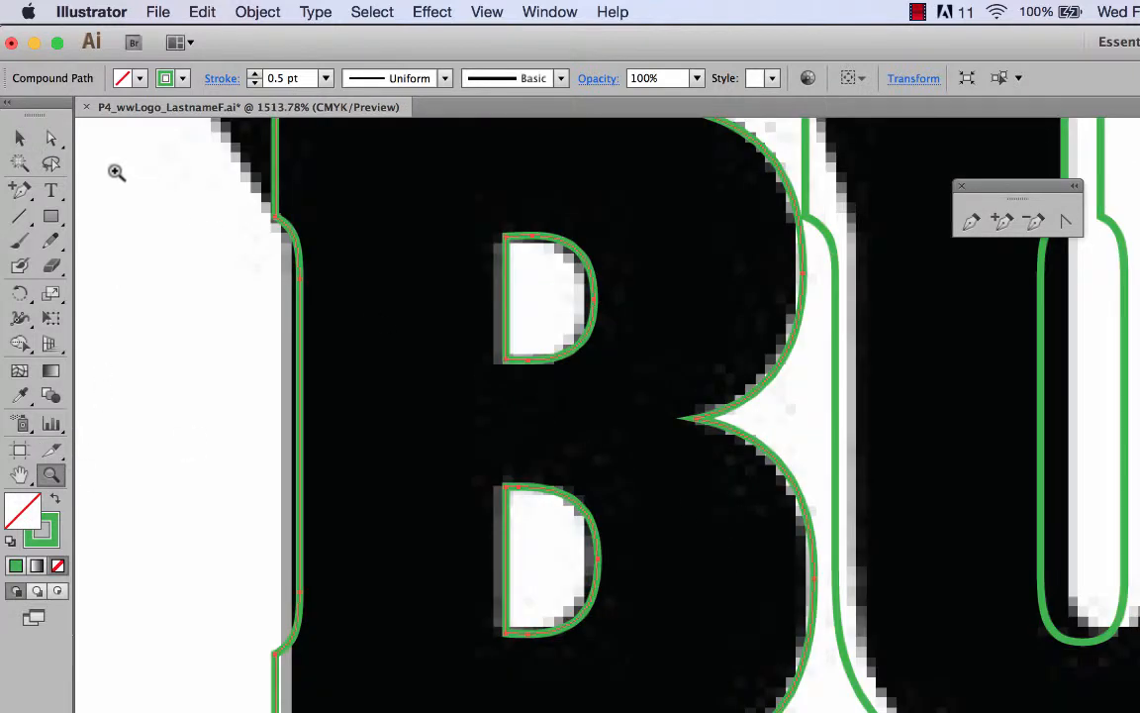
left_click(52, 137)
left_click_drag(455, 210, 633, 657)
key("Left")
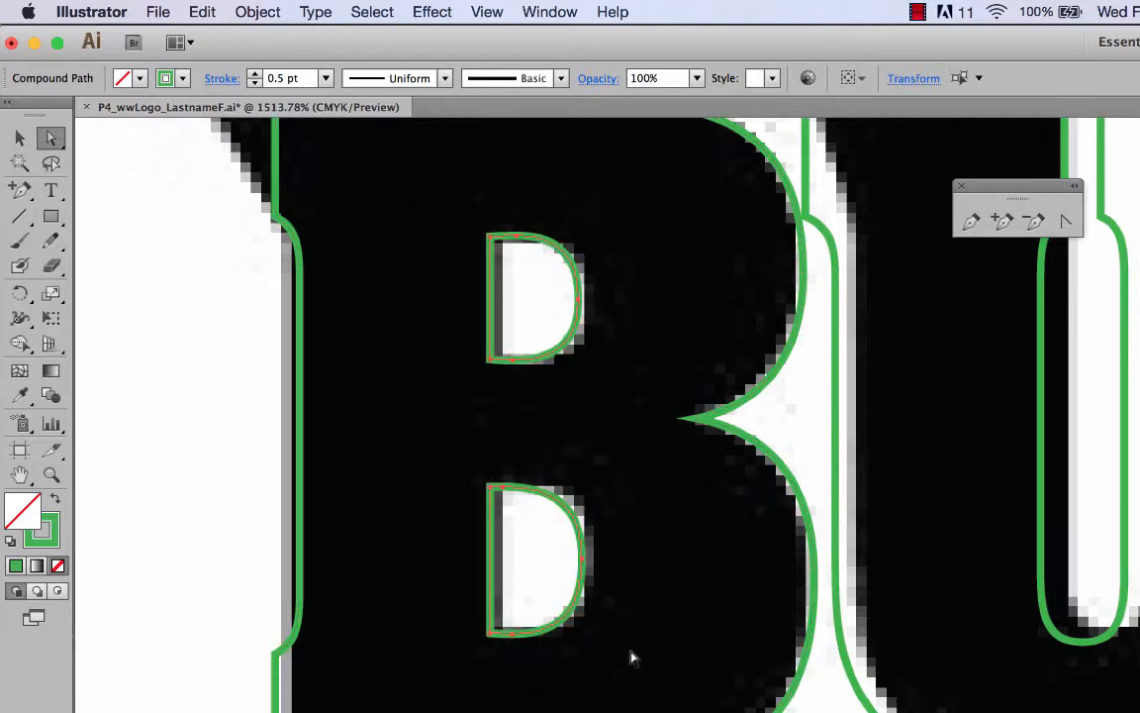
left_click(552, 255)
left_click_drag(551, 247, 553, 249)
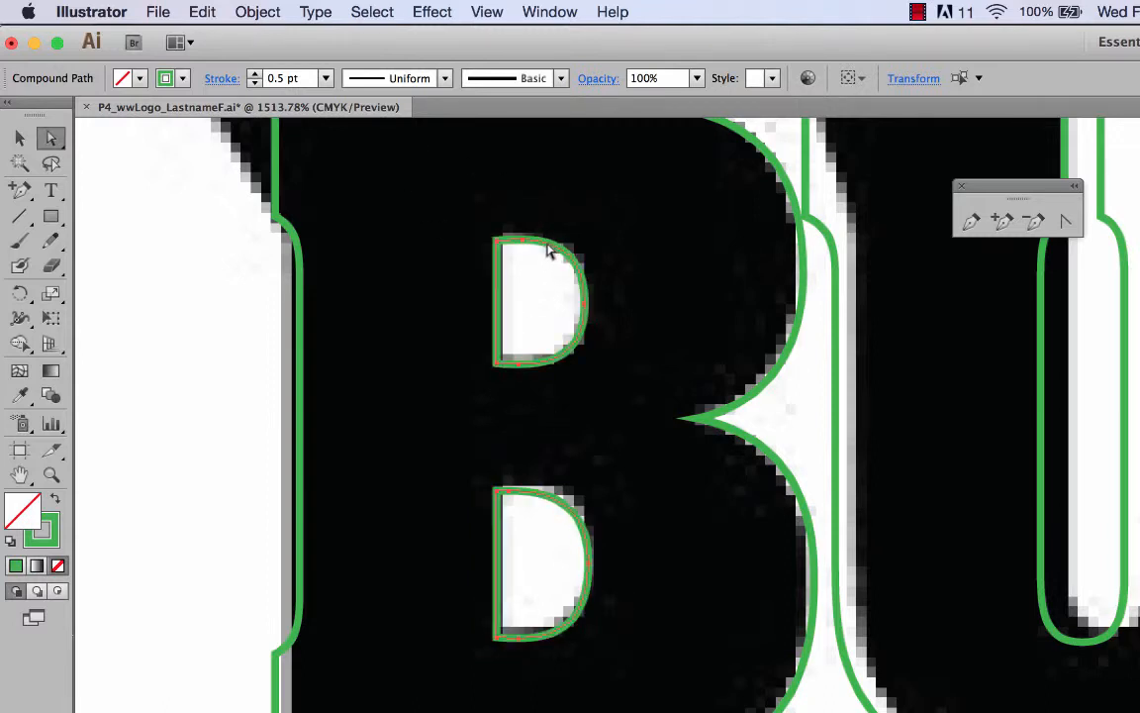
Step: Nudge only the B's lower counter slightly upward to fit its white opening
left_click(634, 558)
left_click_drag(409, 463, 625, 672)
key("Up")
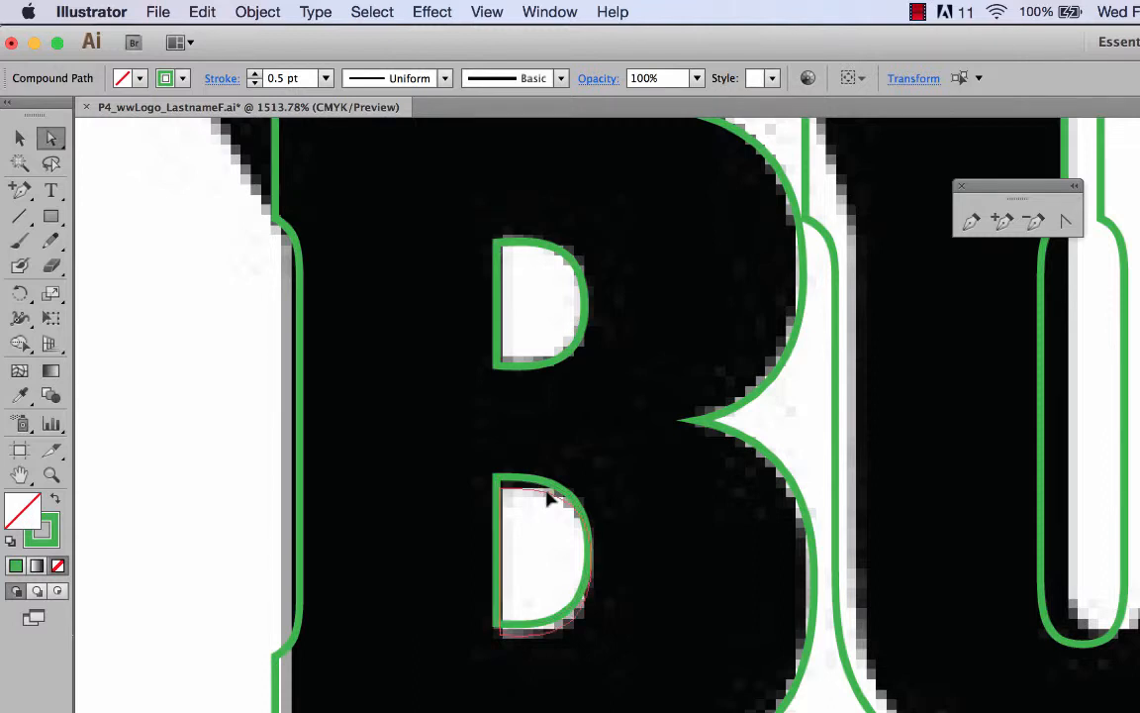
key("Down")
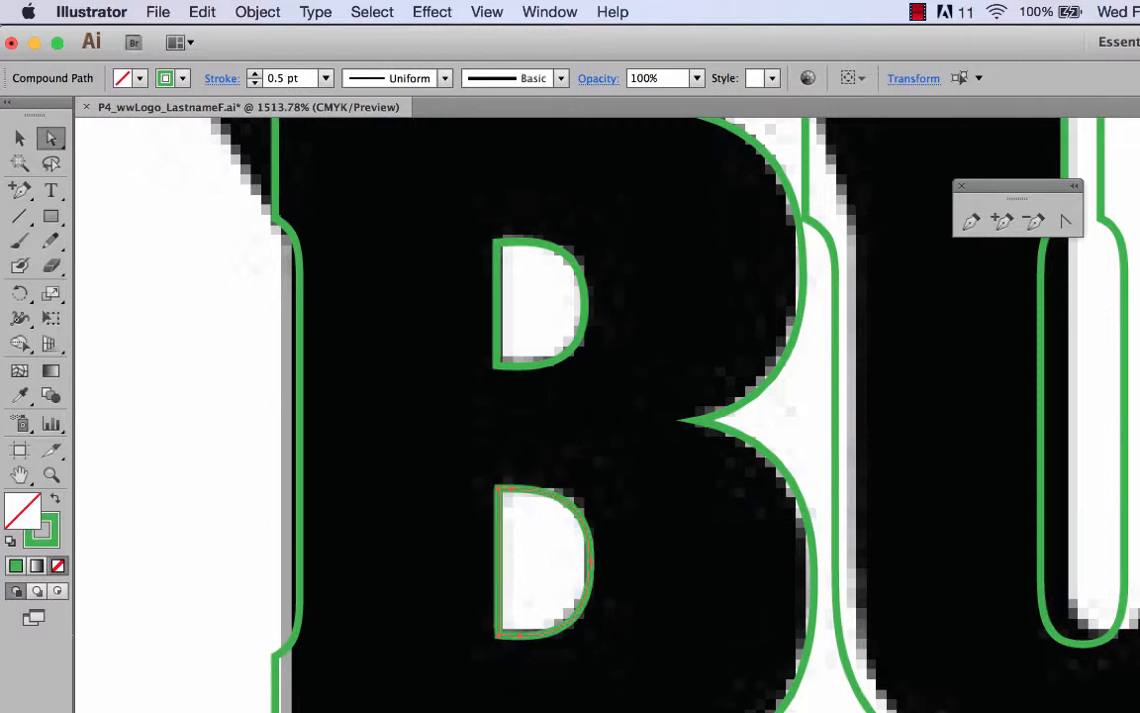
Step: Add a letter "G" as type on the blank area beside the word WINGS
key("super+minus")
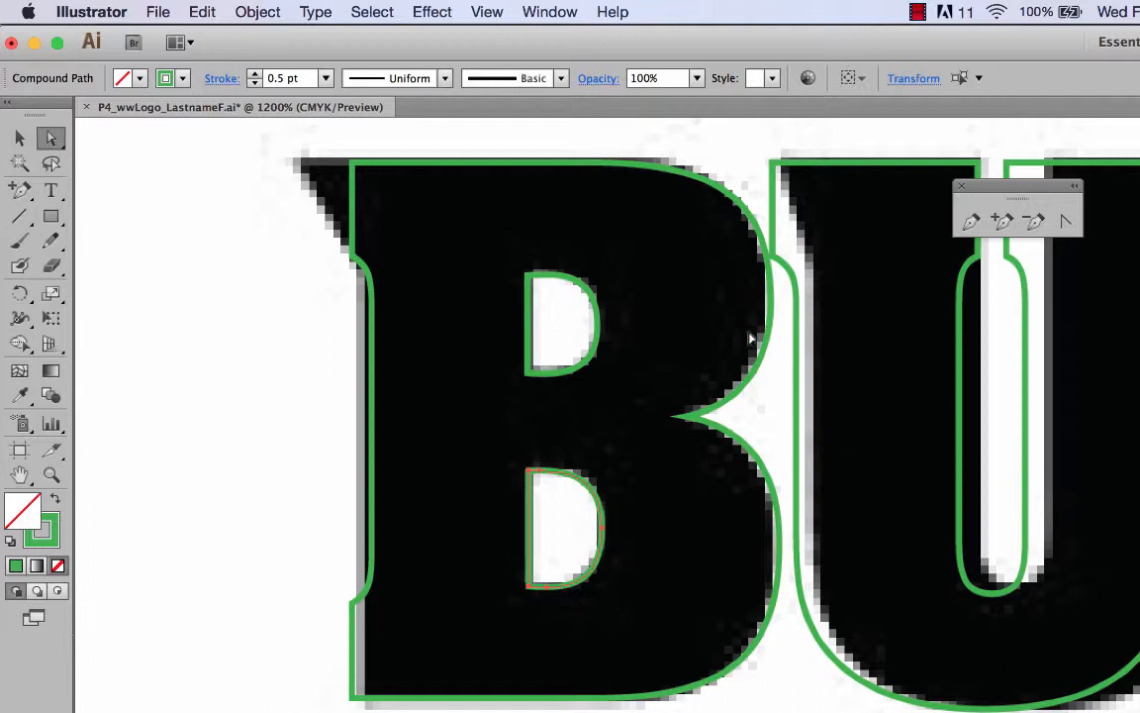
key("super+minus")
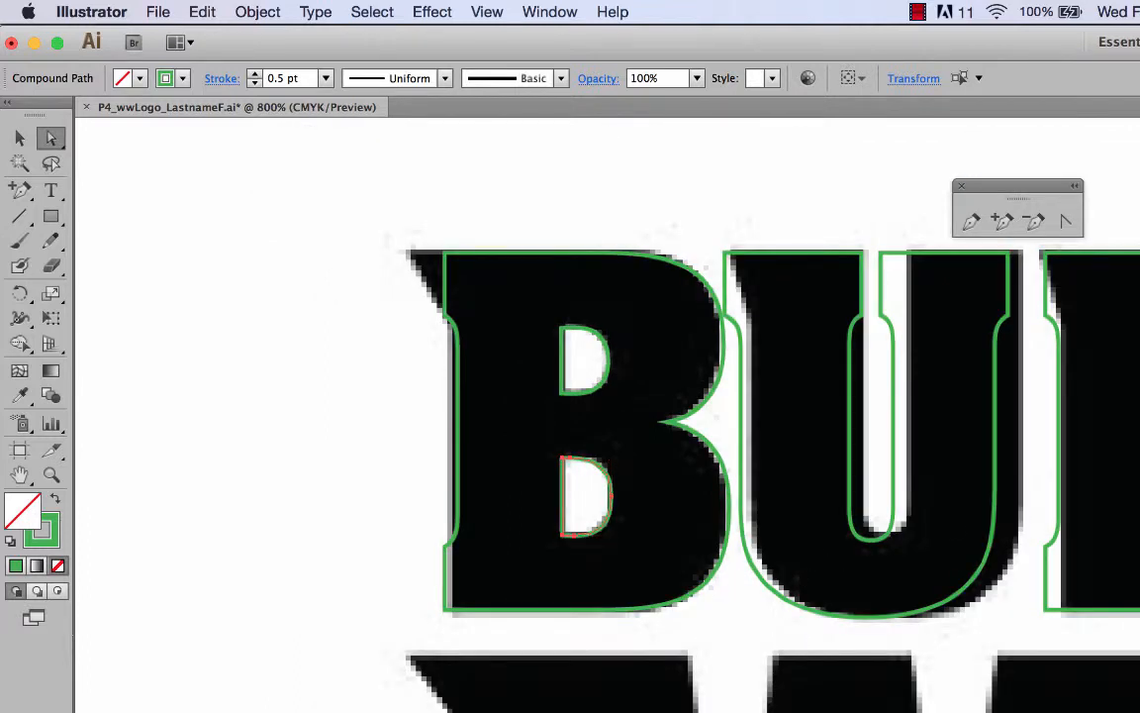
scroll(608, 425, "right", 10)
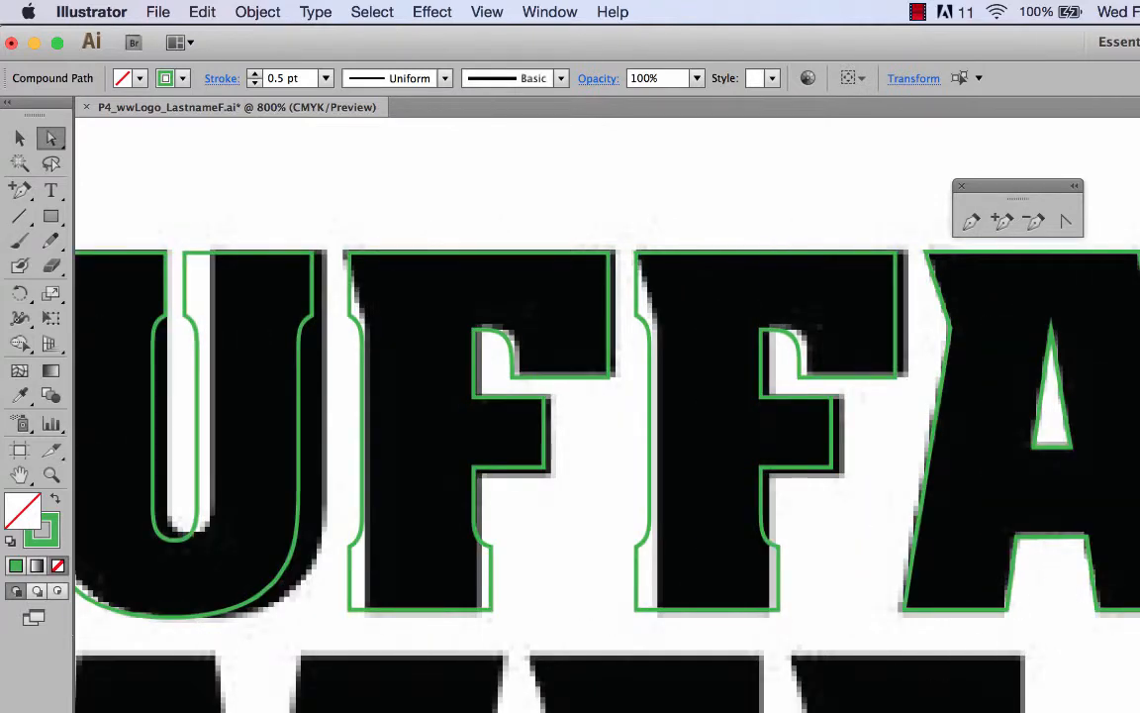
scroll(608, 426, "down", 10)
scroll(607, 415, "up", 5)
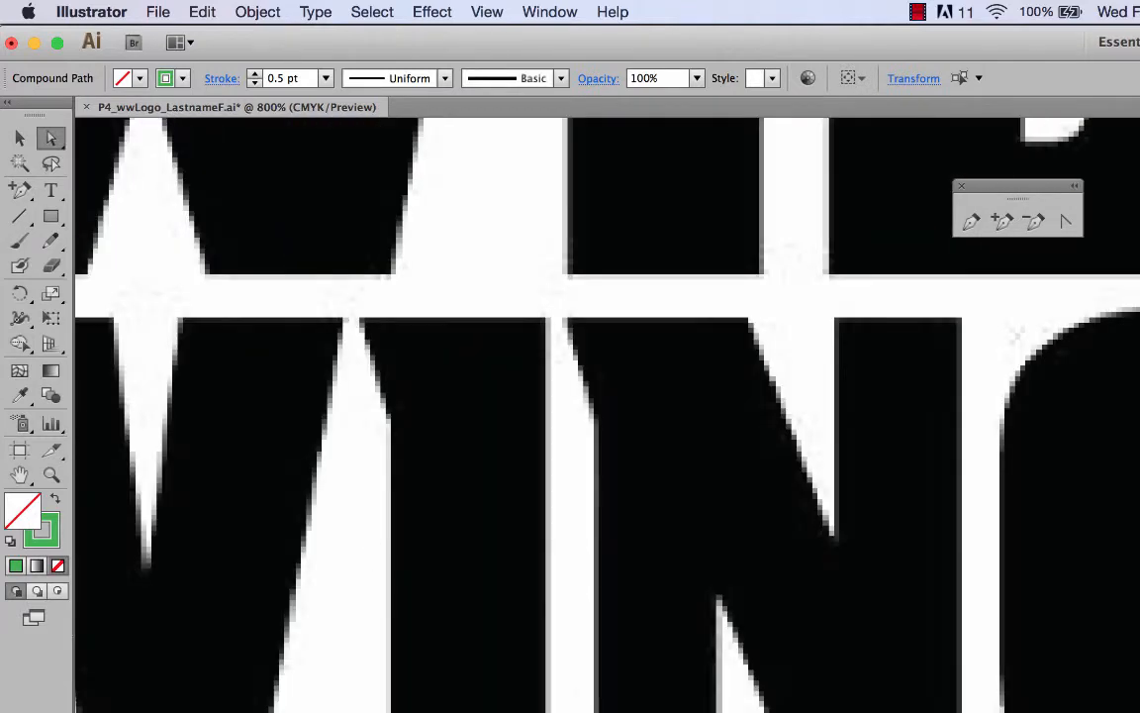
scroll(608, 426, "right", 10)
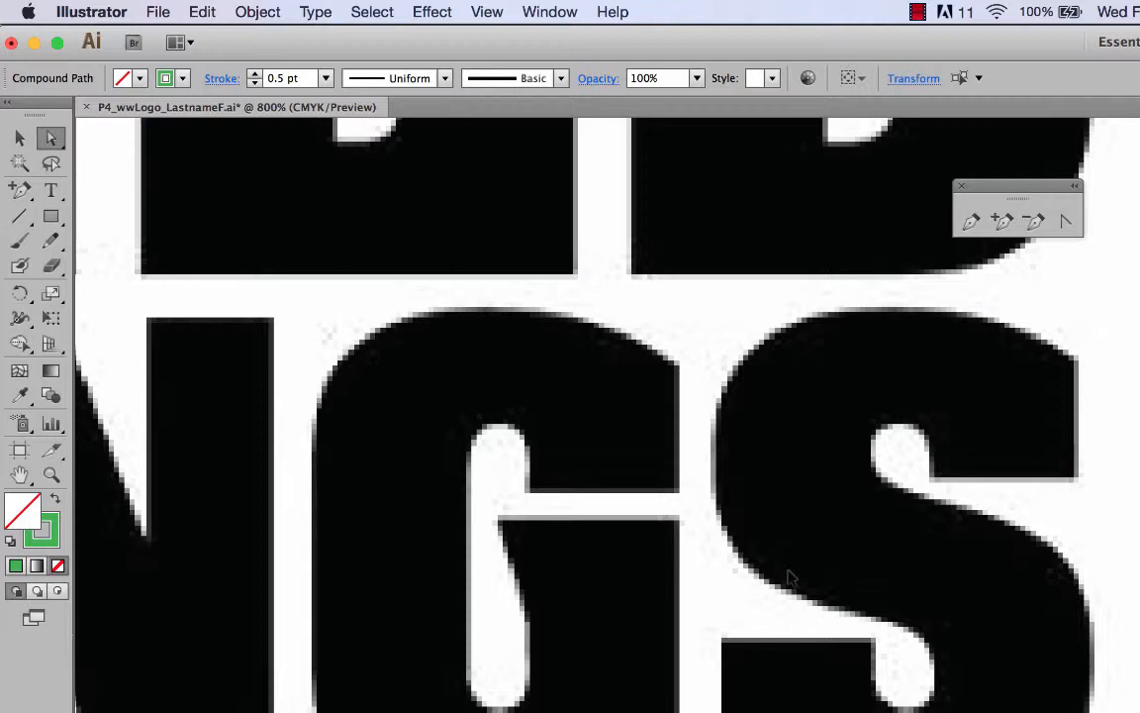
key("super+minus")
key("super+minus")
key("super+minus")
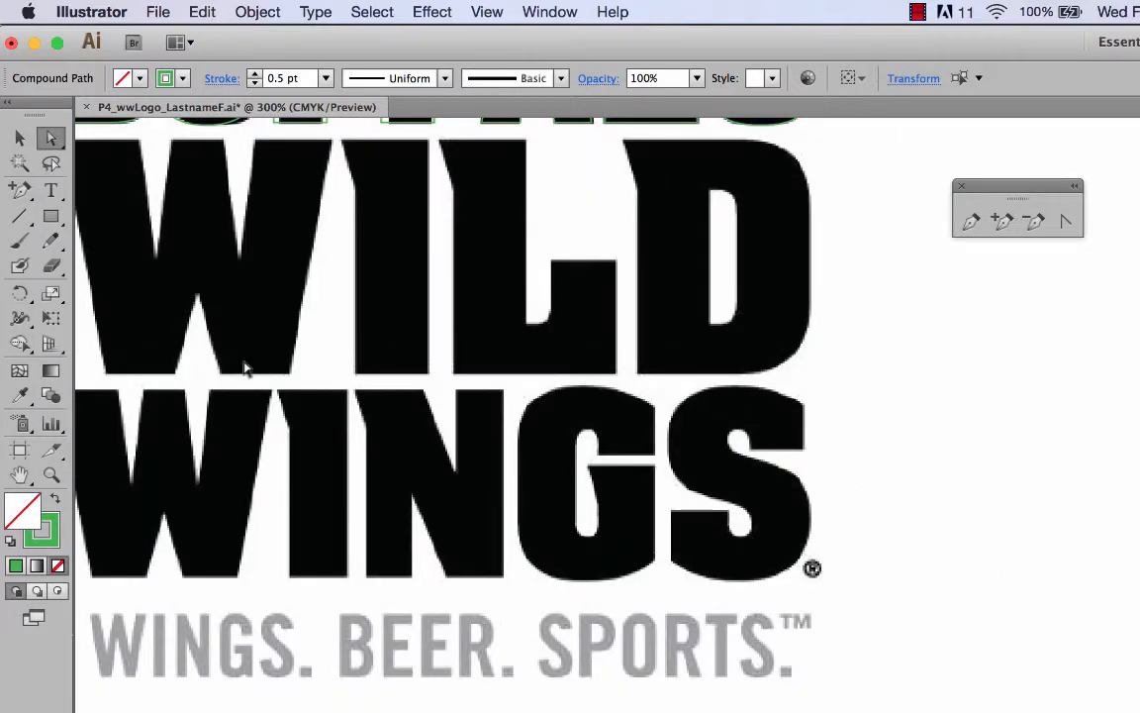
left_click(51, 189)
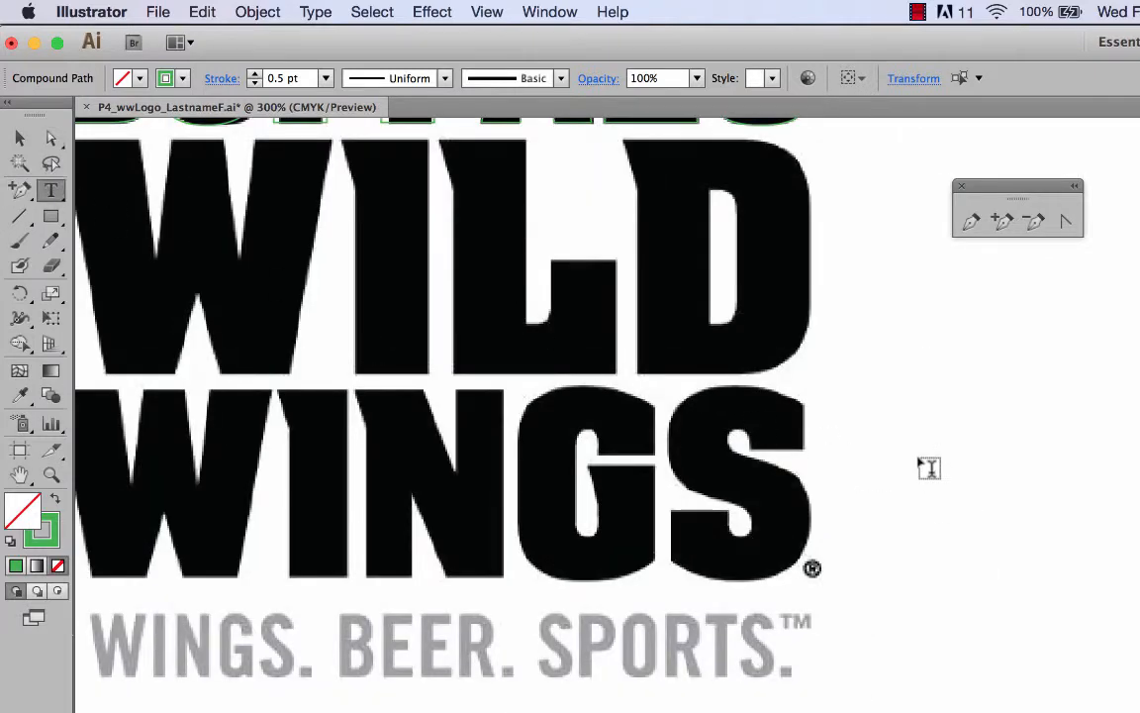
left_click(935, 471)
type("G")
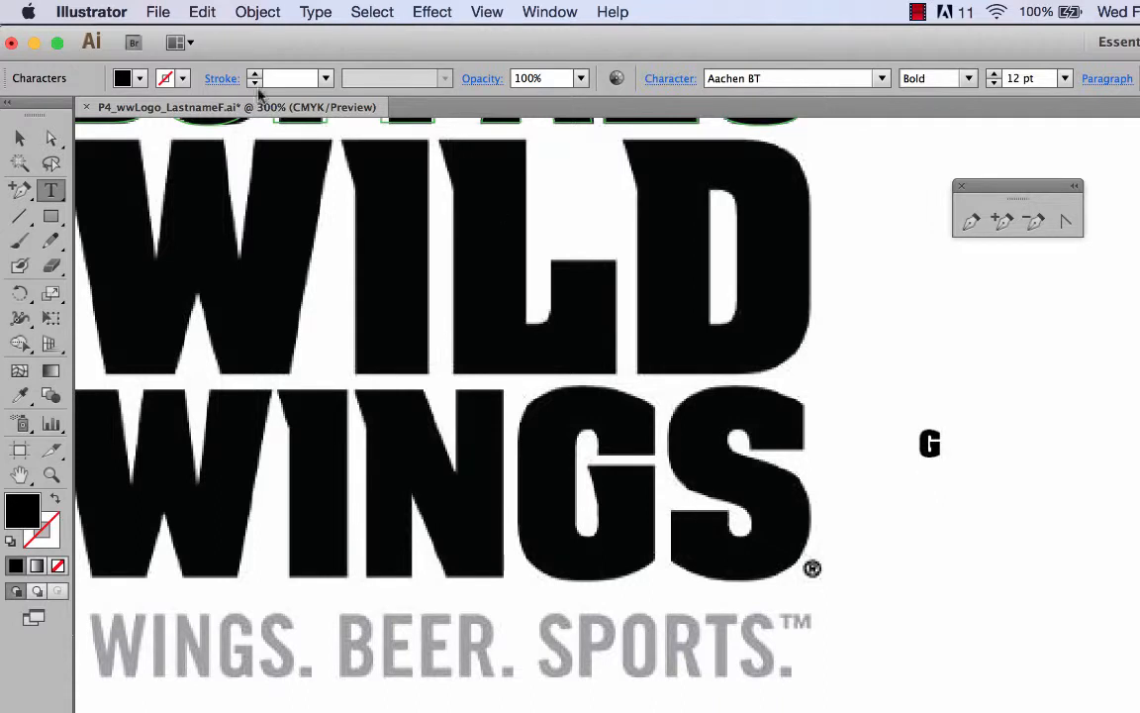
Step: Enlarge the new G to about the size of the logo's G and place it over the black G in WINGS
left_click(20, 137)
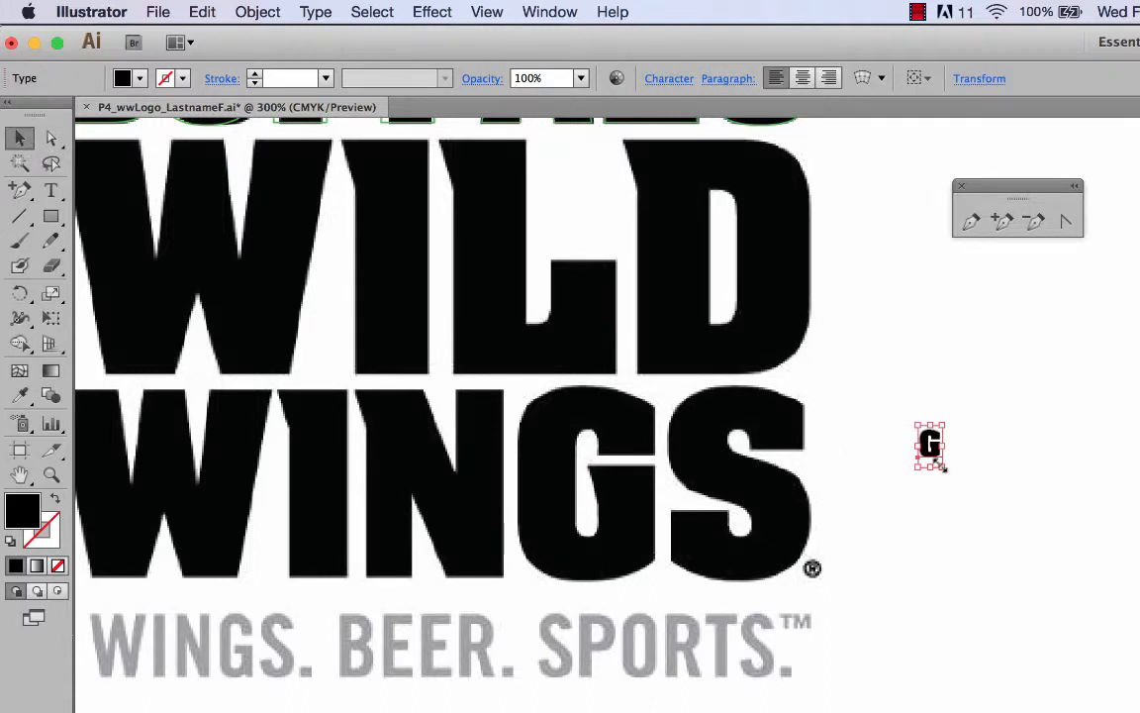
left_click_drag(941, 463, 1074, 693)
left_click_drag(1013, 473, 596, 402)
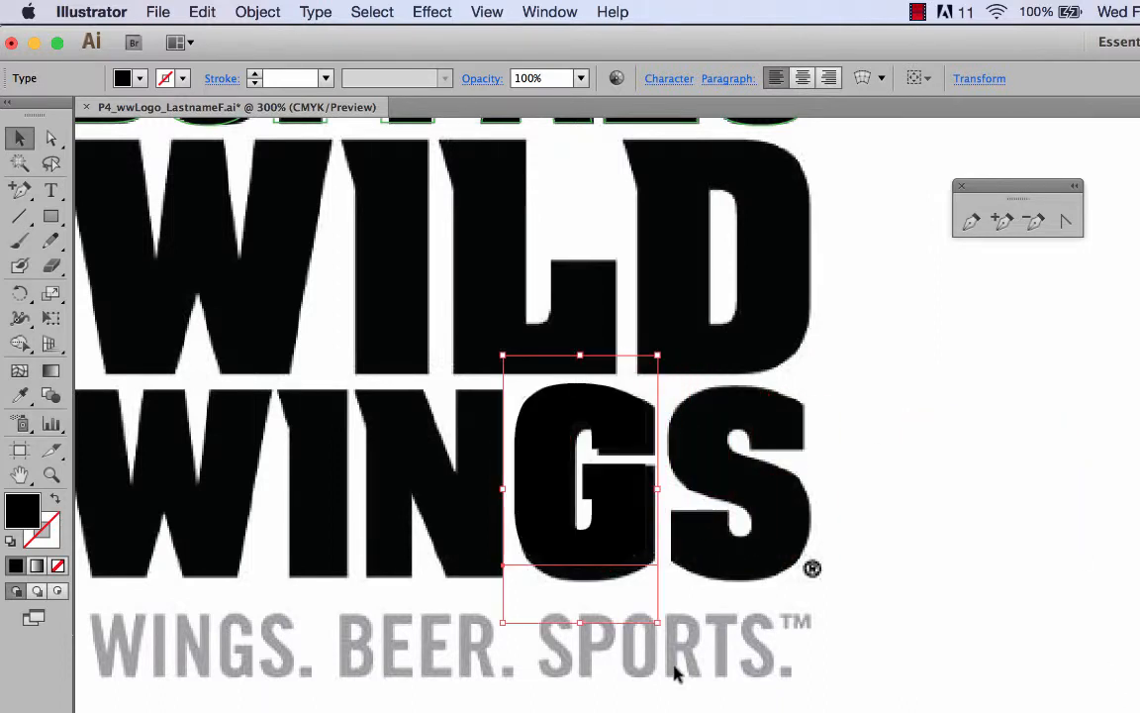
Step: Fill the G with light blue and scale it up slightly to match the black G's width and height
left_click(140, 78)
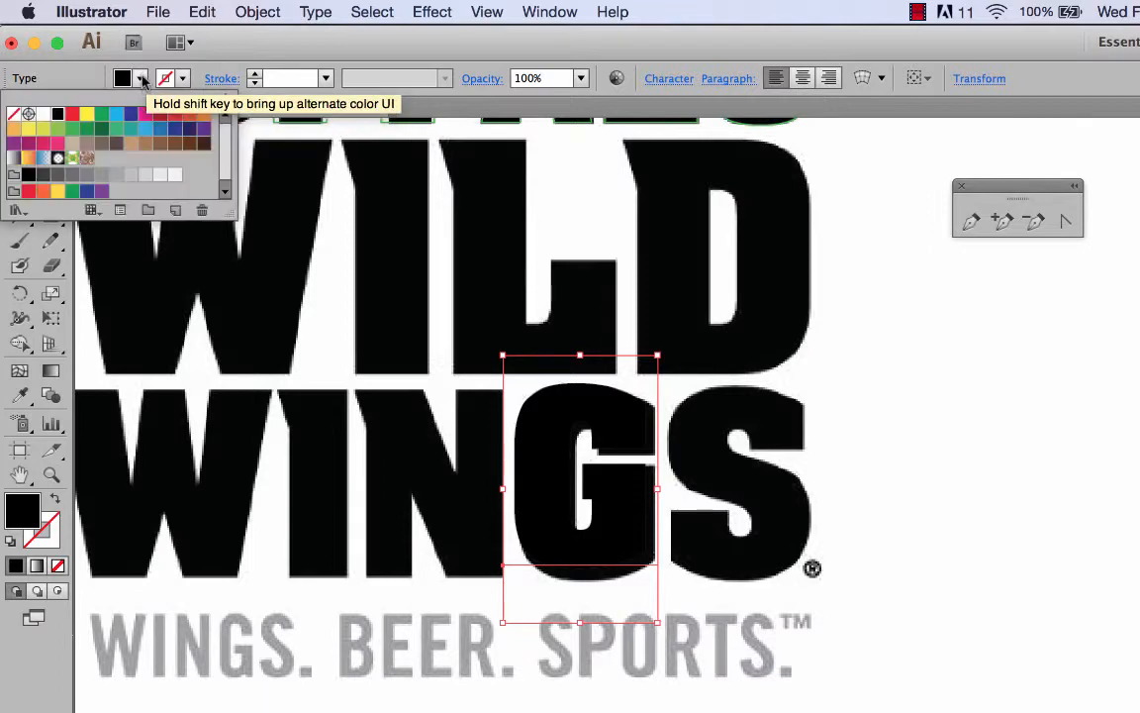
left_click(121, 125)
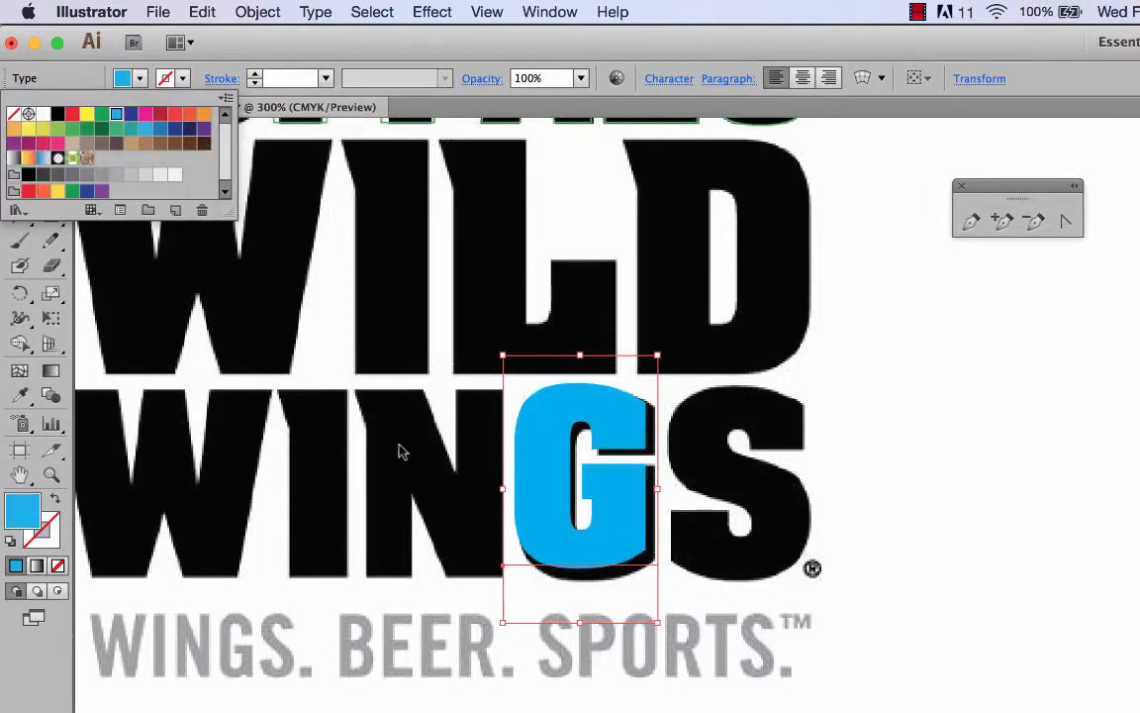
left_click(230, 57)
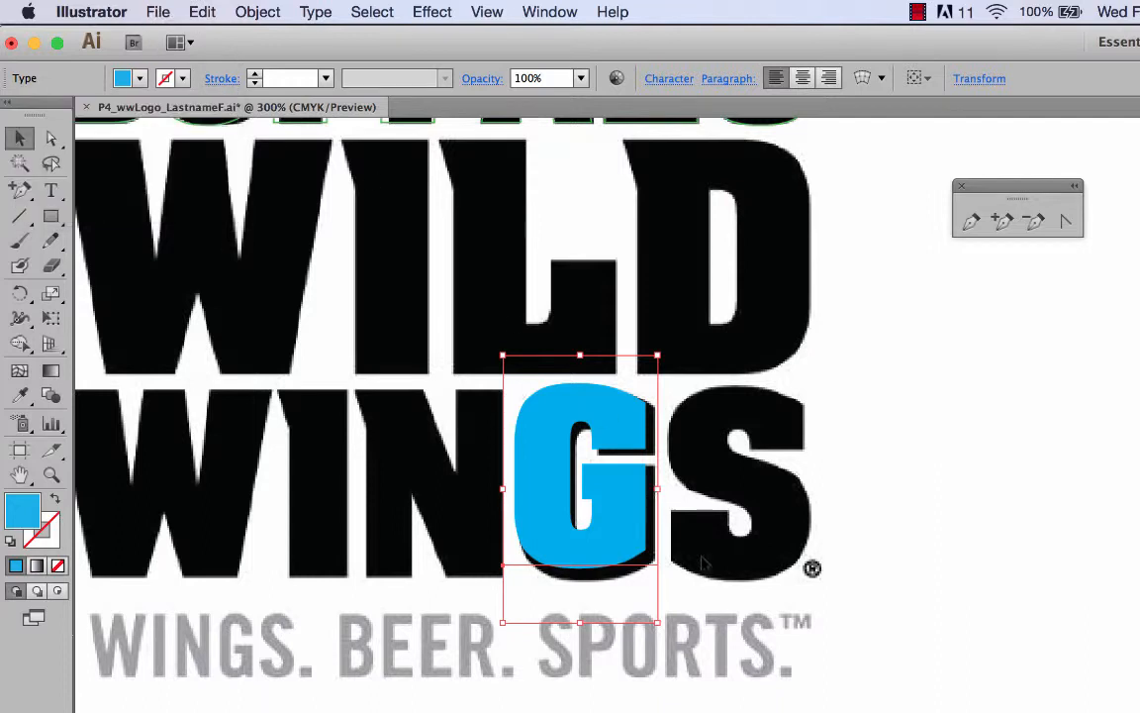
left_click_drag(655, 622, 672, 643)
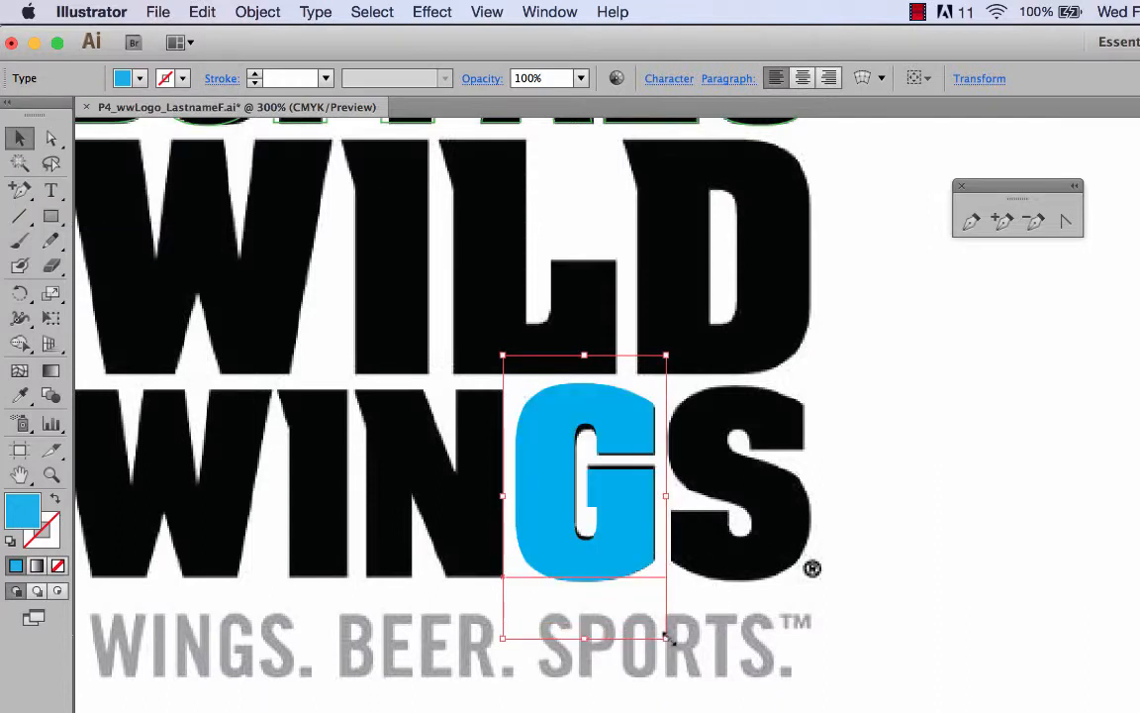
Step: Turn the G's blue fill into an unfilled blue outline and set its stroke weight to 0.5 pt
key("super+equal")
key("super+equal")
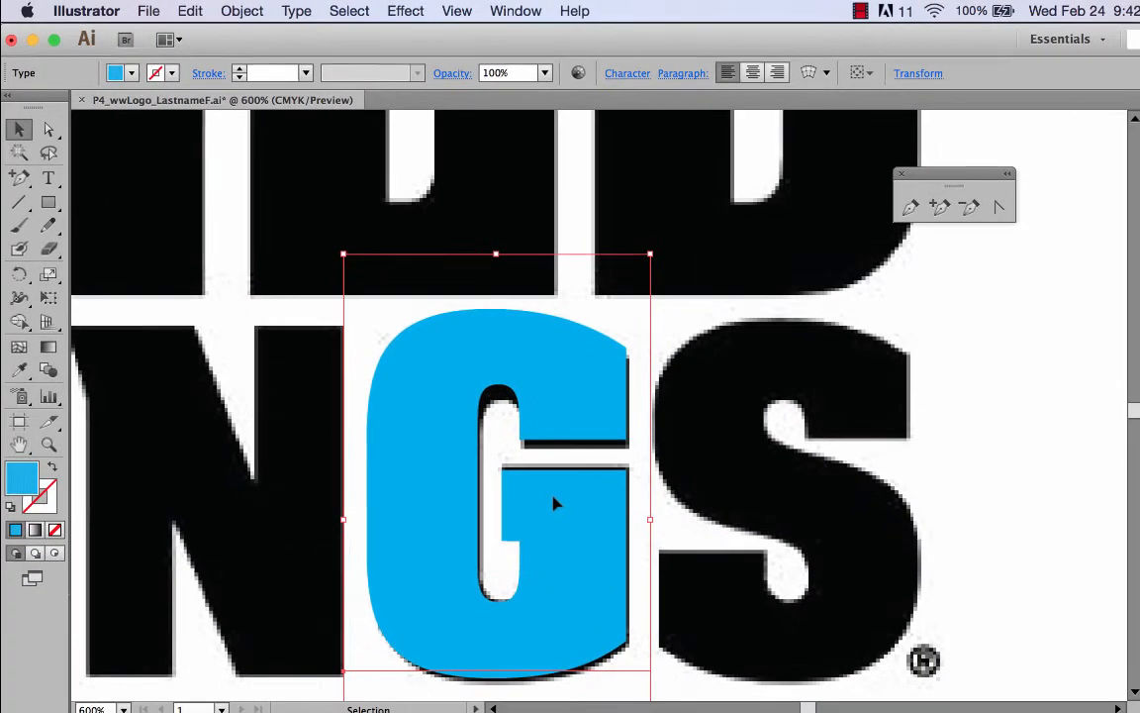
left_click(54, 469)
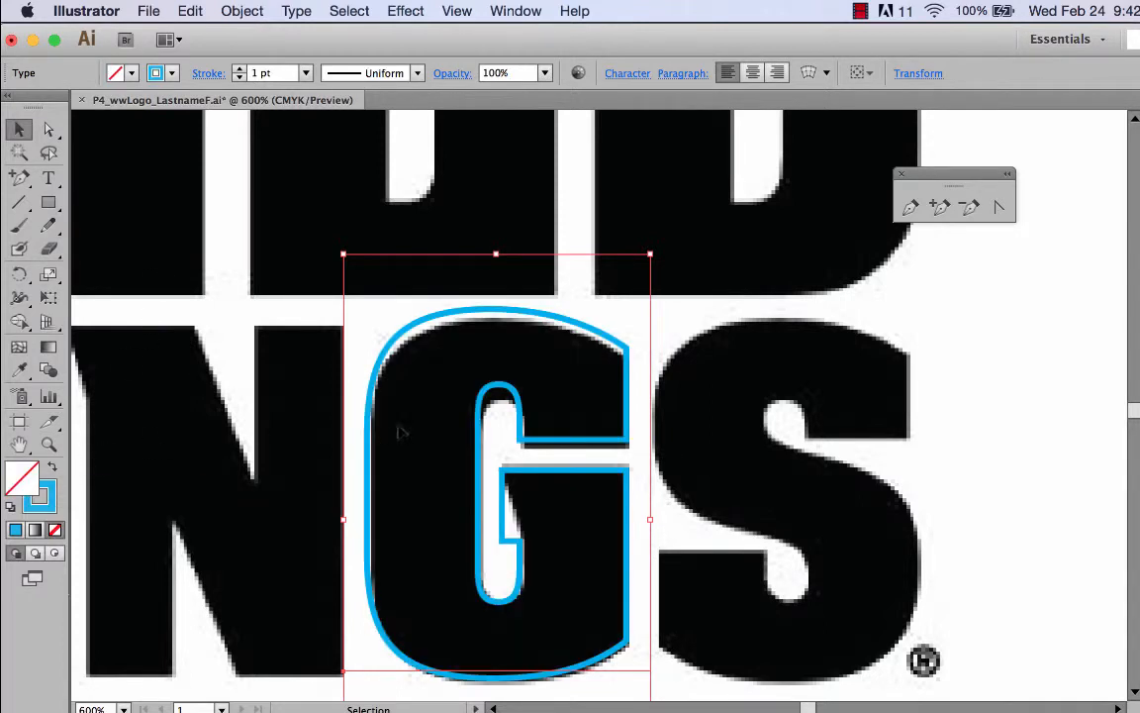
left_click(307, 73)
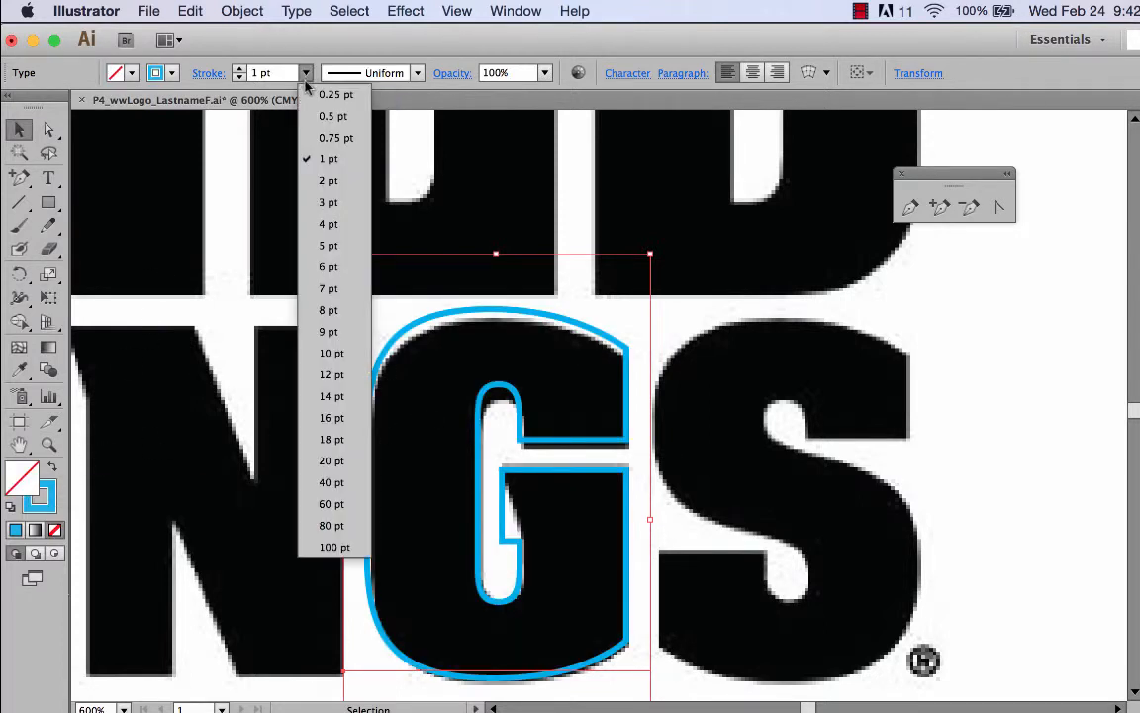
left_click(327, 116)
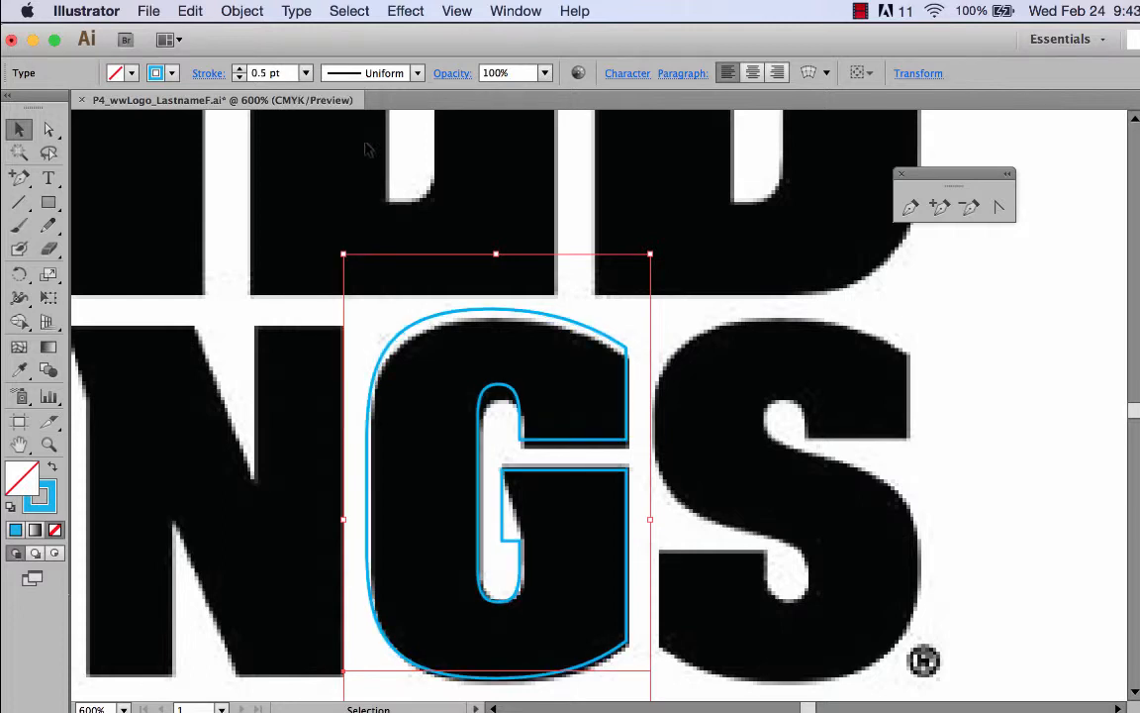
Step: Nudge the G outline down and pull in its top and left edges to fit the black G
key("Down")
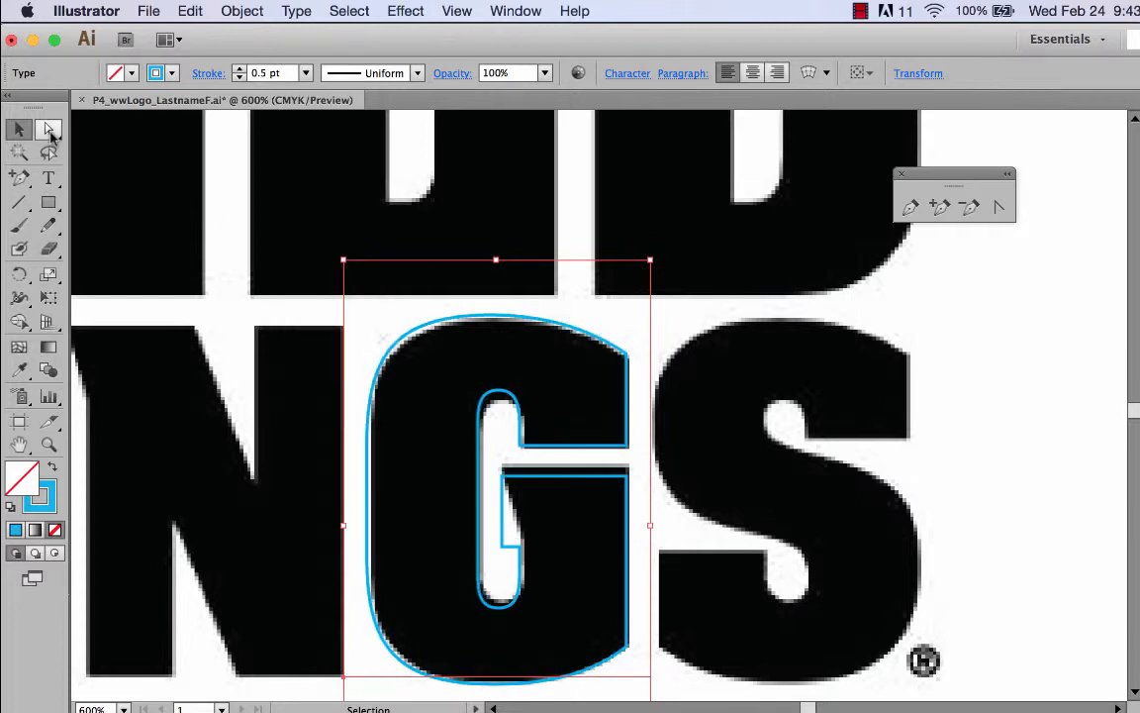
left_click_drag(496, 259, 502, 264)
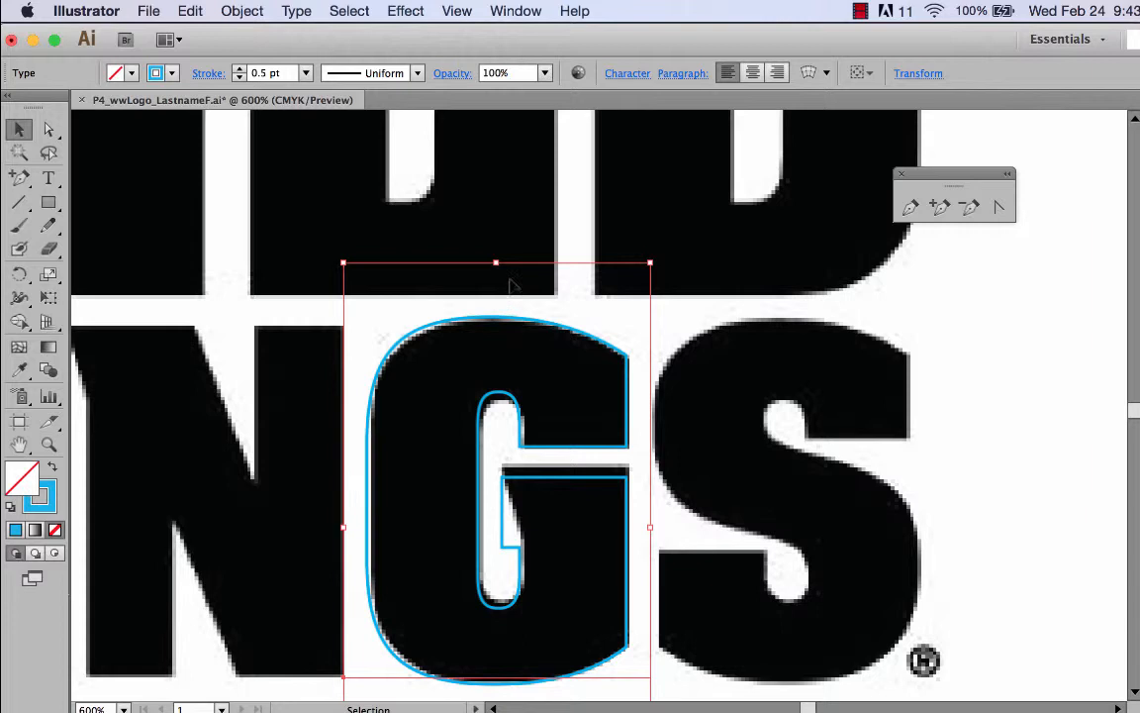
left_click_drag(496, 262, 500, 265)
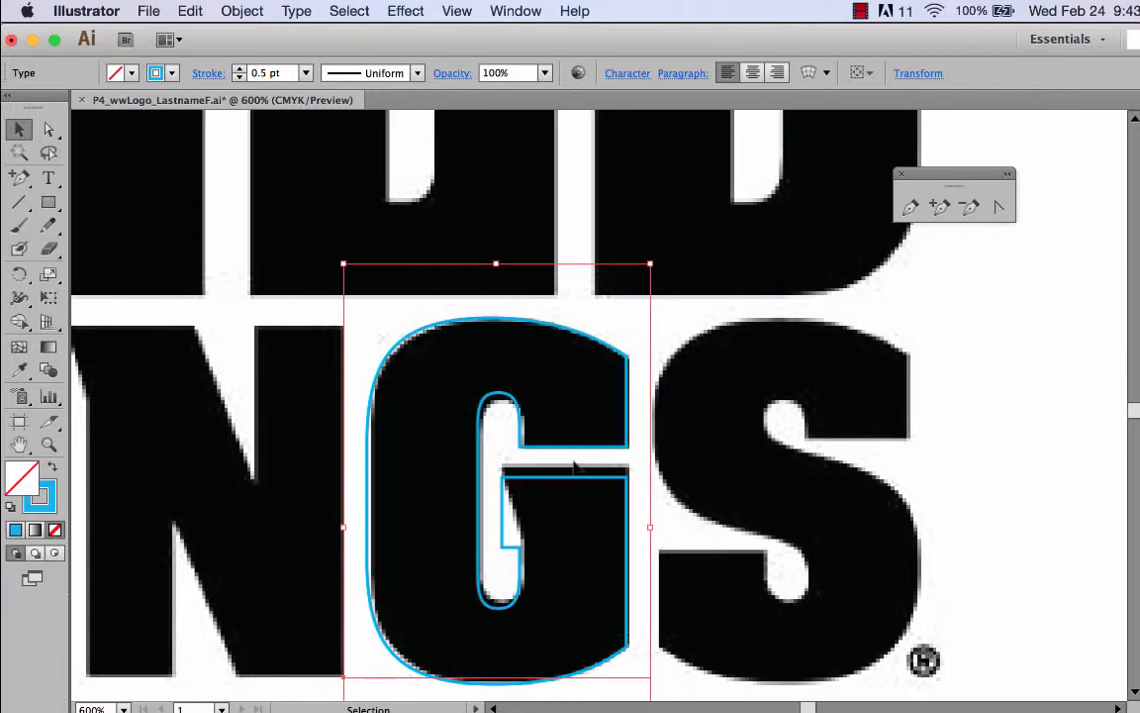
key("super+equal")
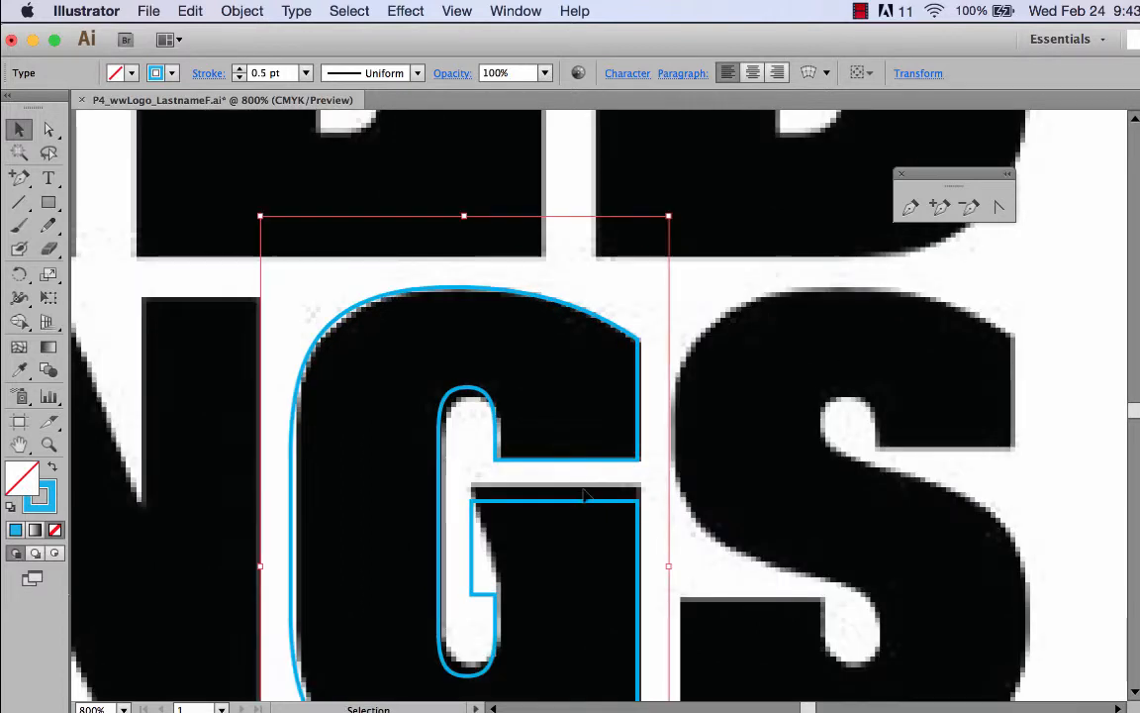
scroll(506, 383, "down", 3)
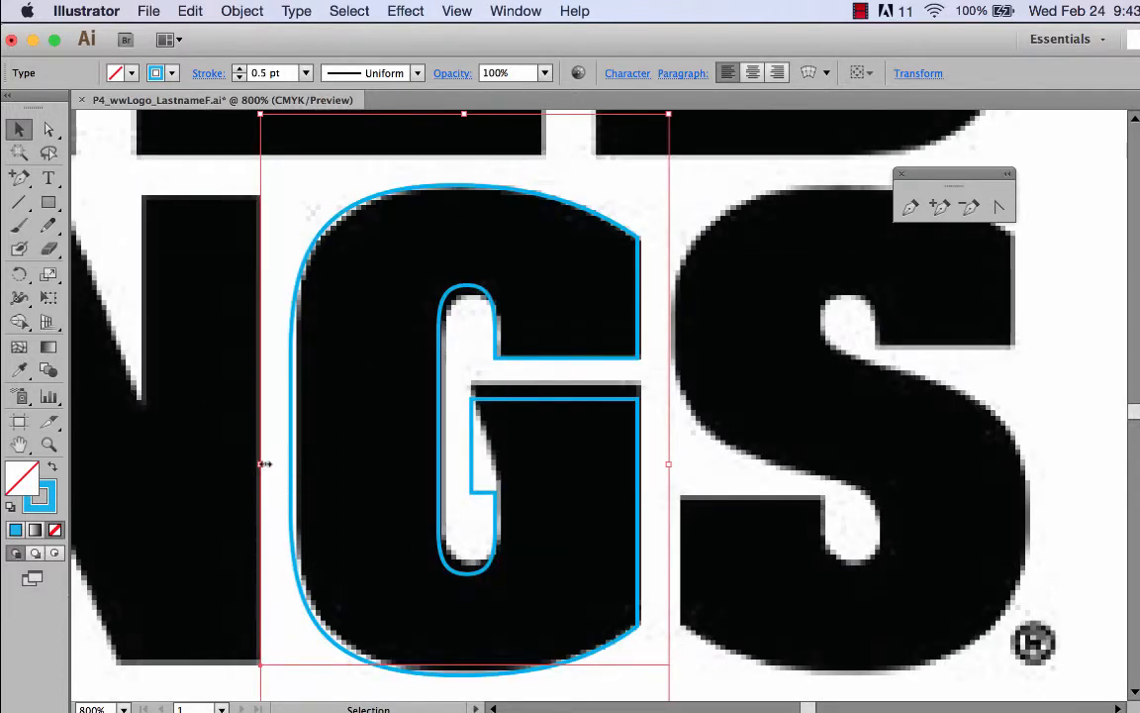
left_click_drag(264, 464, 269, 465)
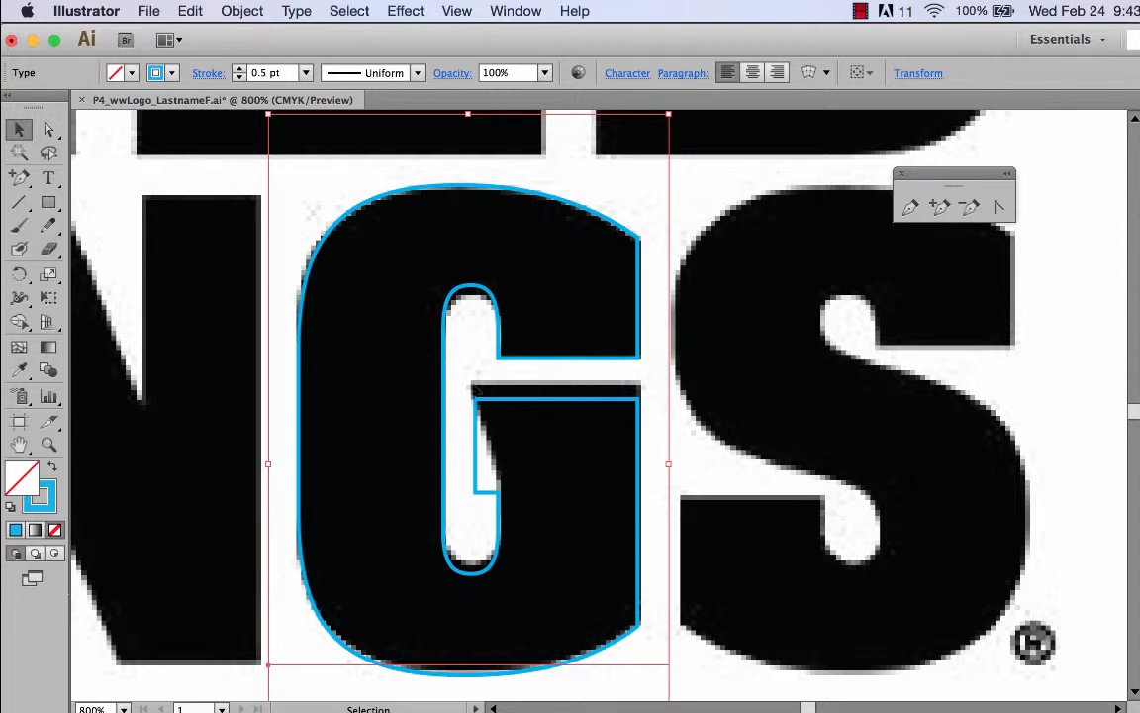
left_click(48, 128)
left_click_drag(657, 402, 597, 430)
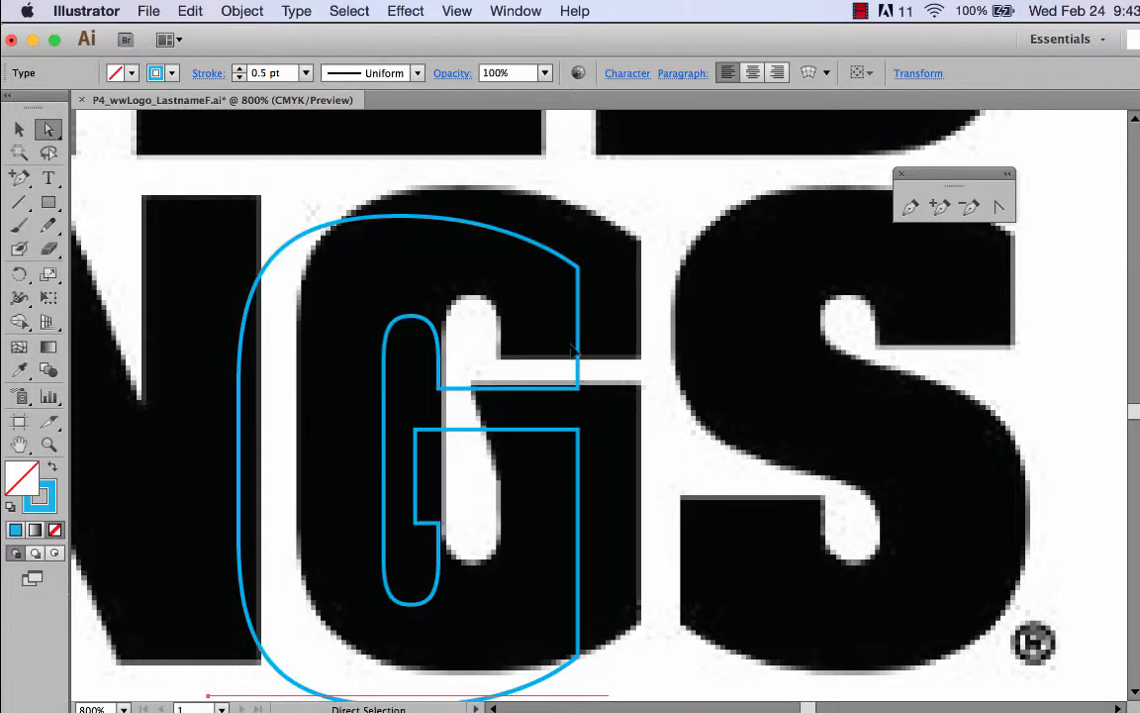
key("super+z")
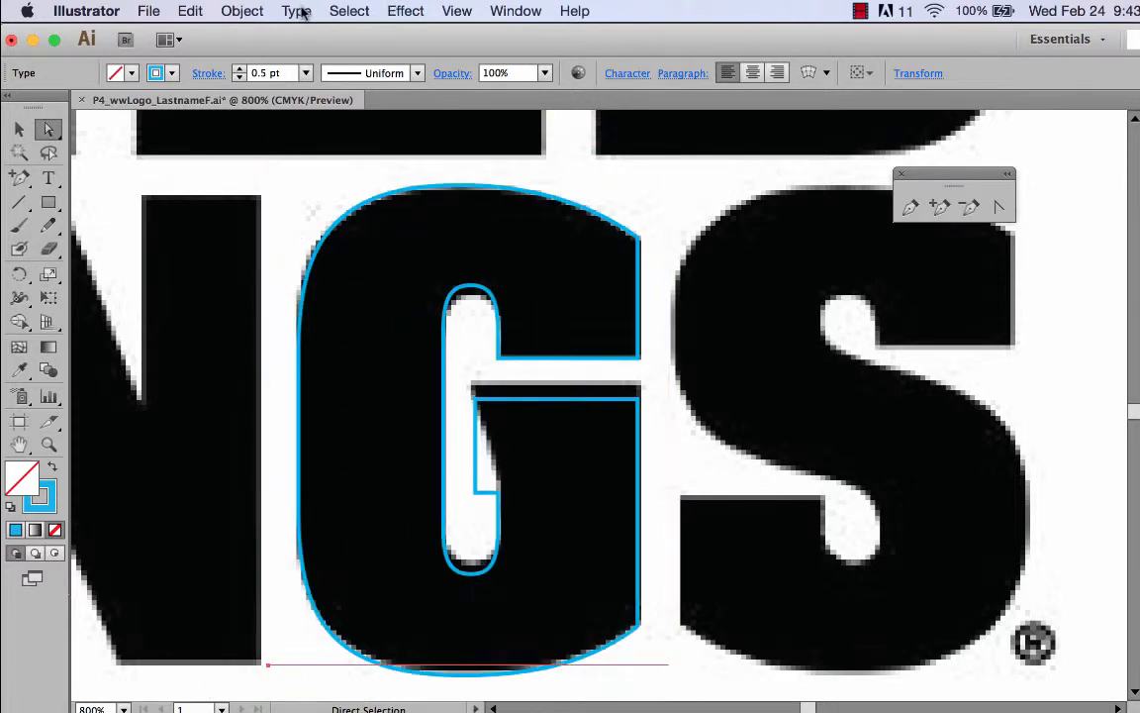
Step: Convert the G to outlines and raise the top edge of its crossbar to match the black G
left_click(297, 11)
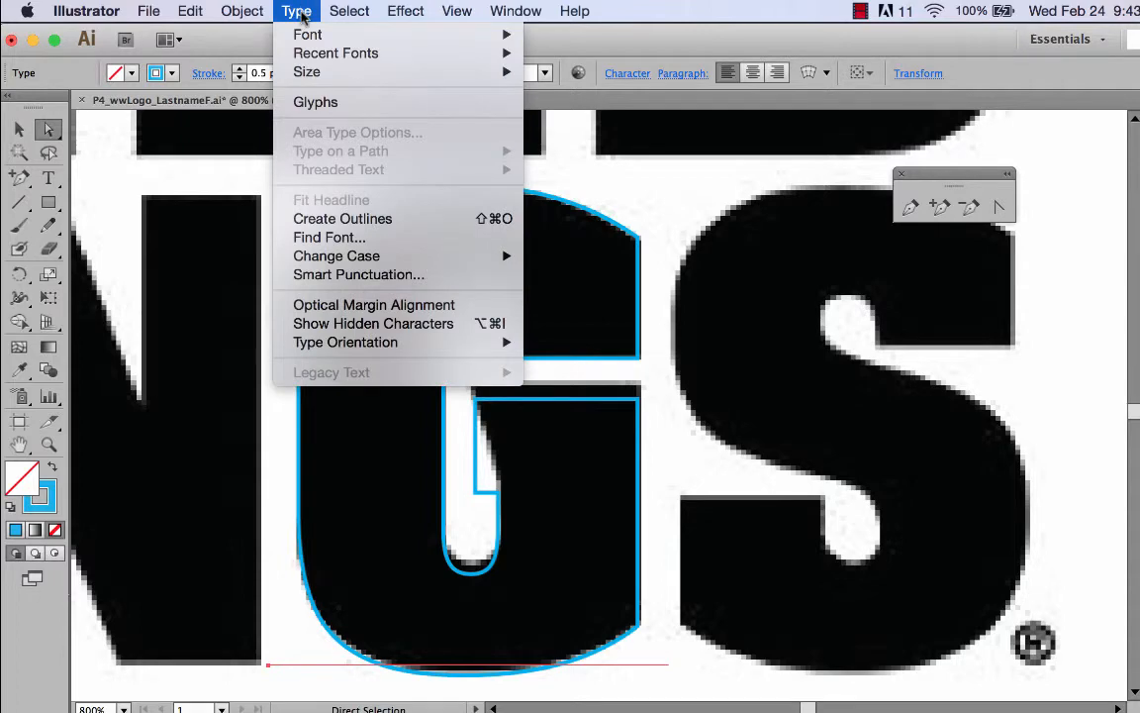
left_click(337, 219)
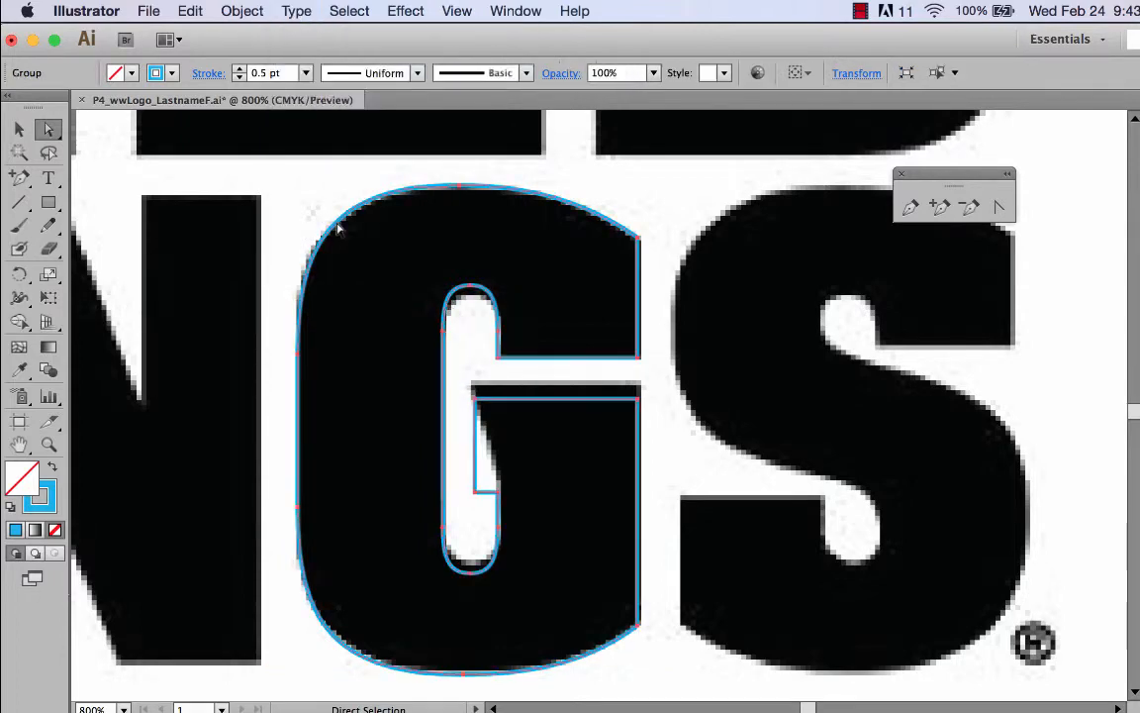
left_click(668, 441)
left_click_drag(532, 381, 463, 386)
key("Up")
key("Up")
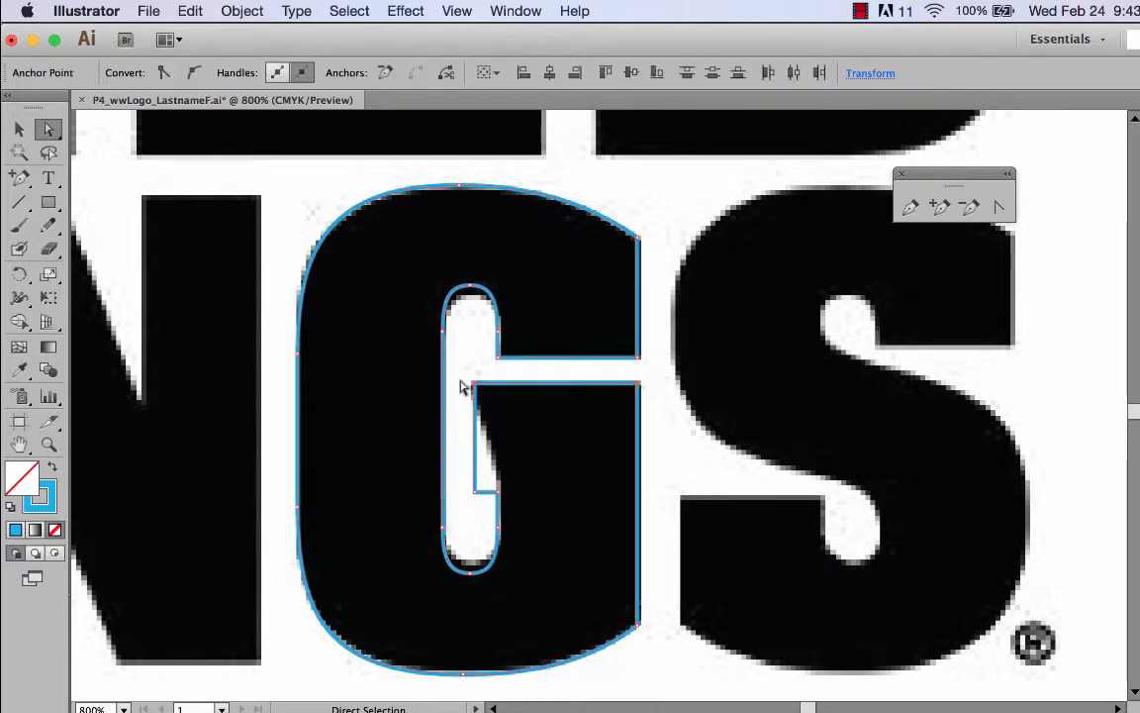
Step: Delete the anchor point at the crossbar's lower inner corner so the G's inner edge slants like the logo
left_click_drag(950, 175, 673, 147)
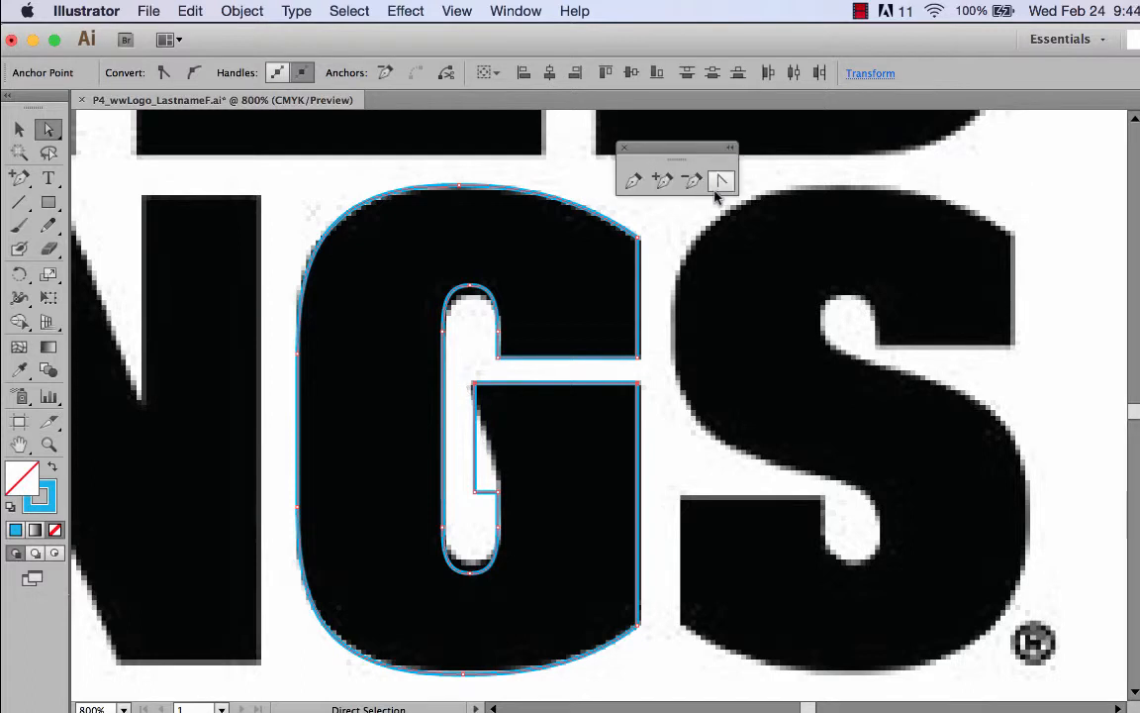
left_click(691, 180)
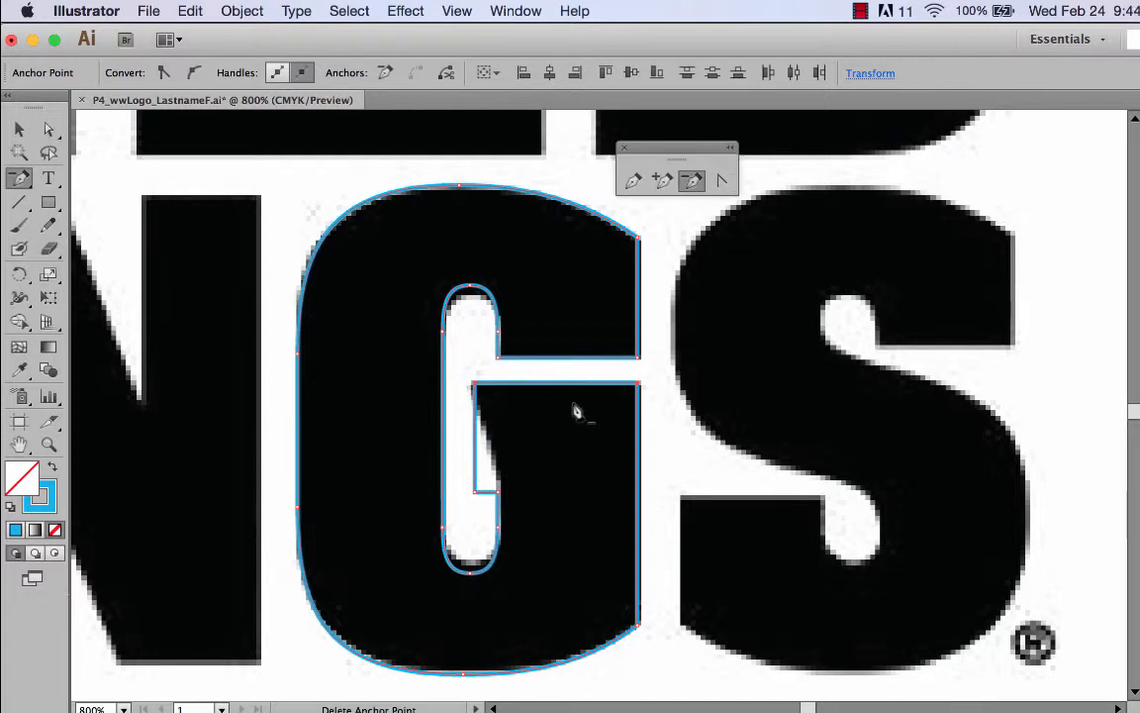
left_click(475, 492)
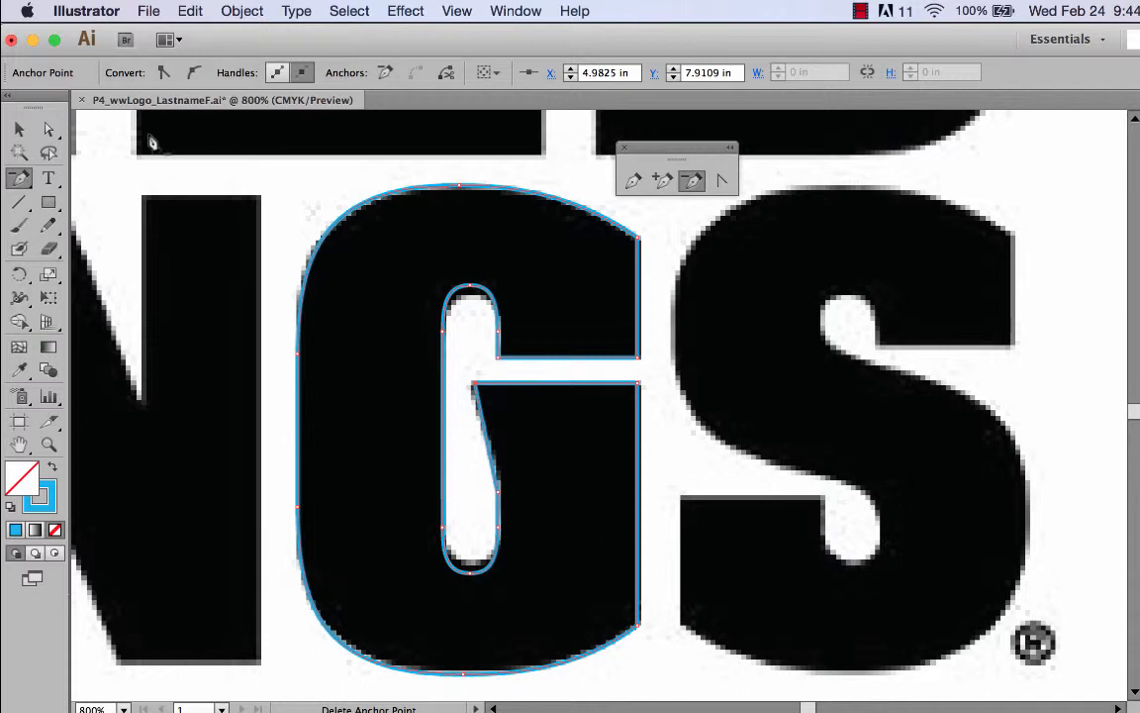
left_click(51, 131)
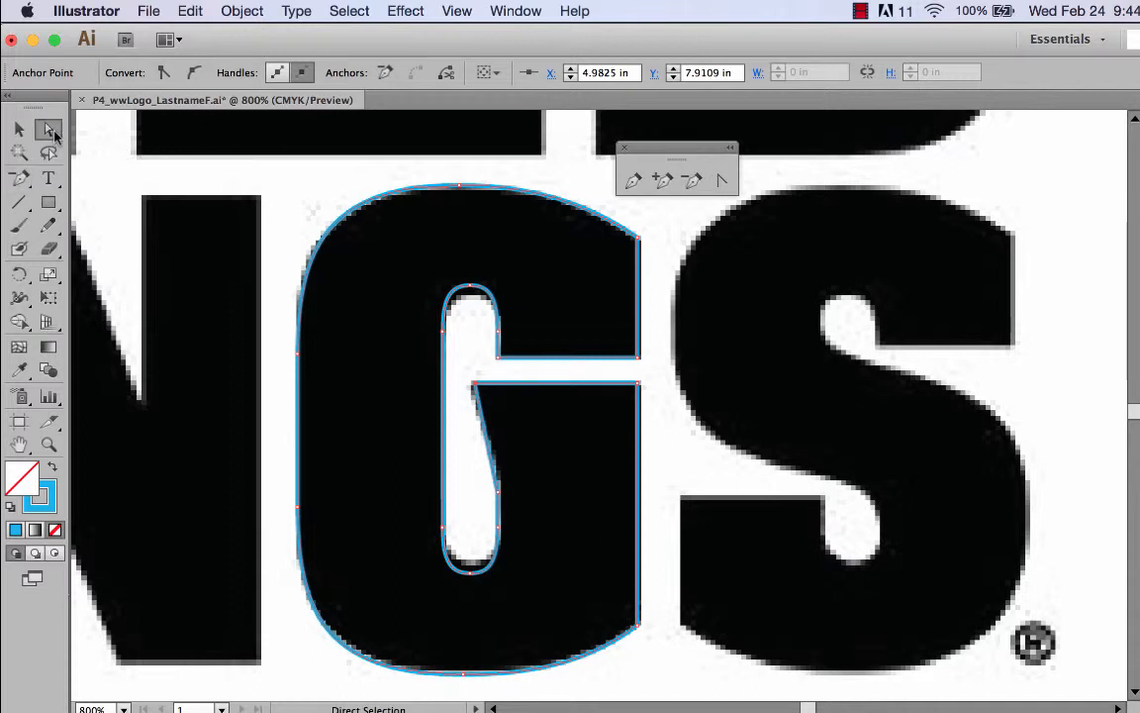
left_click(471, 288)
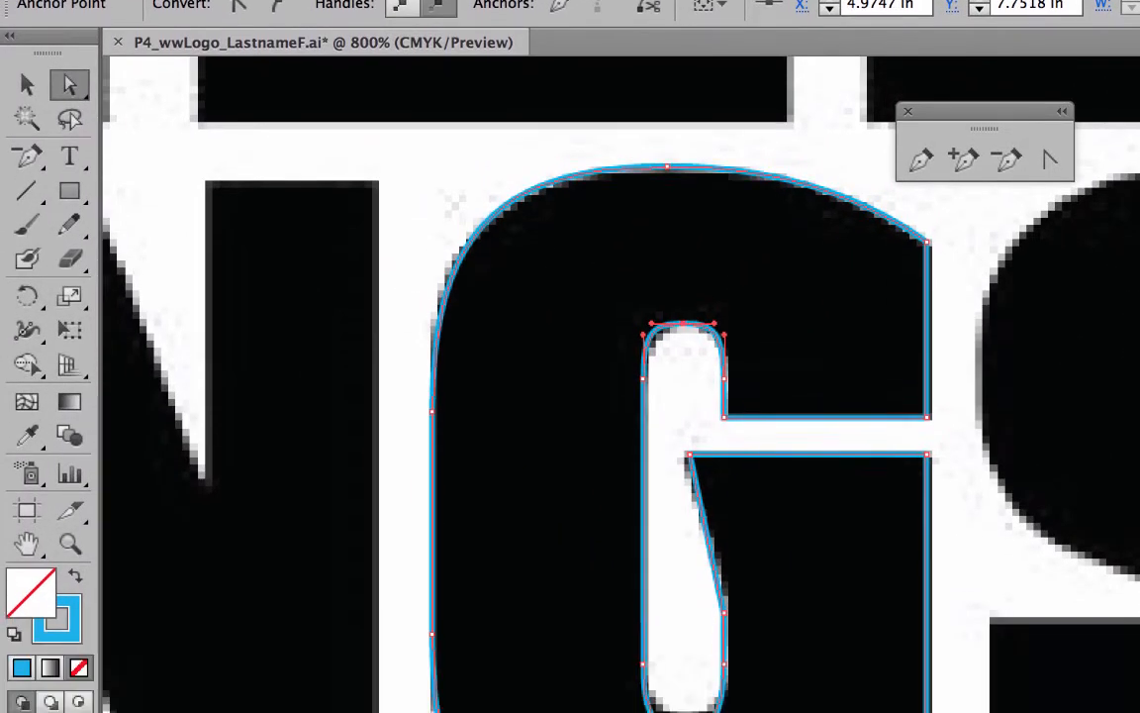
left_click(684, 559)
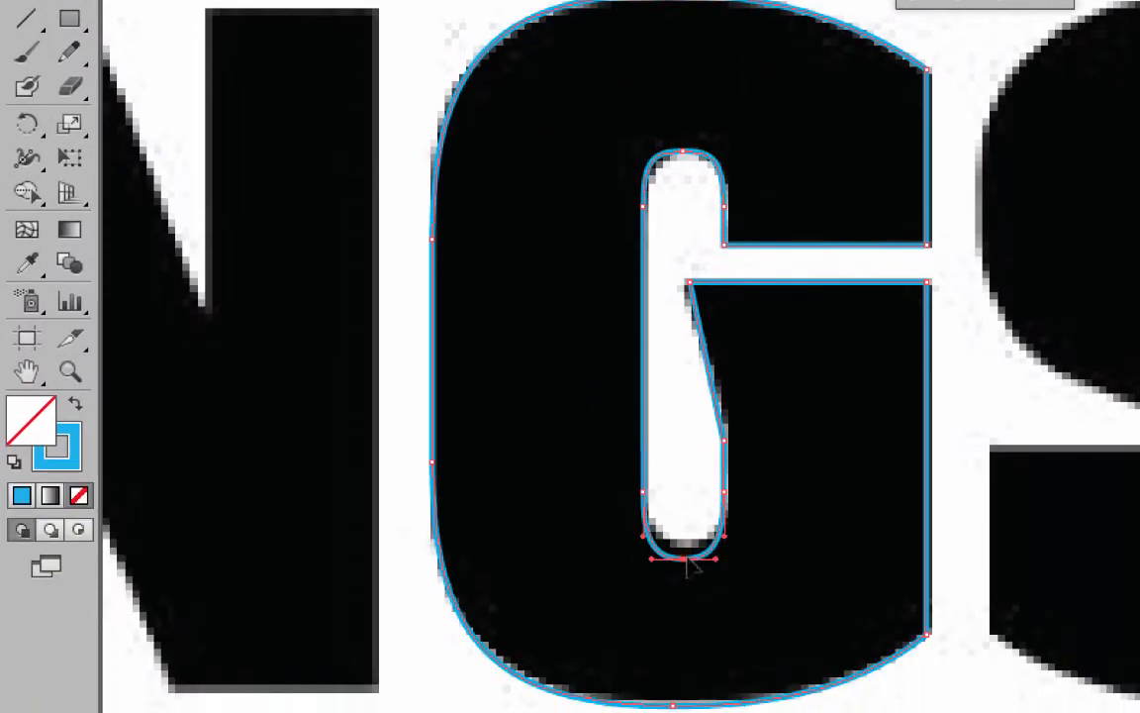
key("Up")
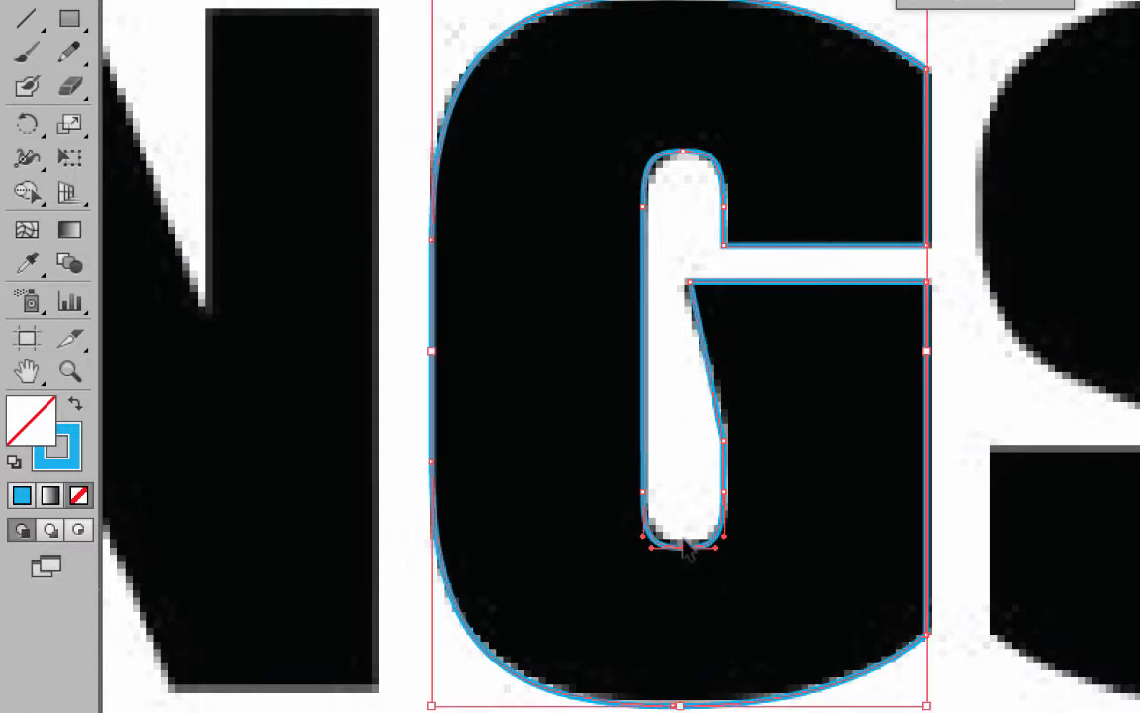
key("ctrl+z")
key("ctrl+z")
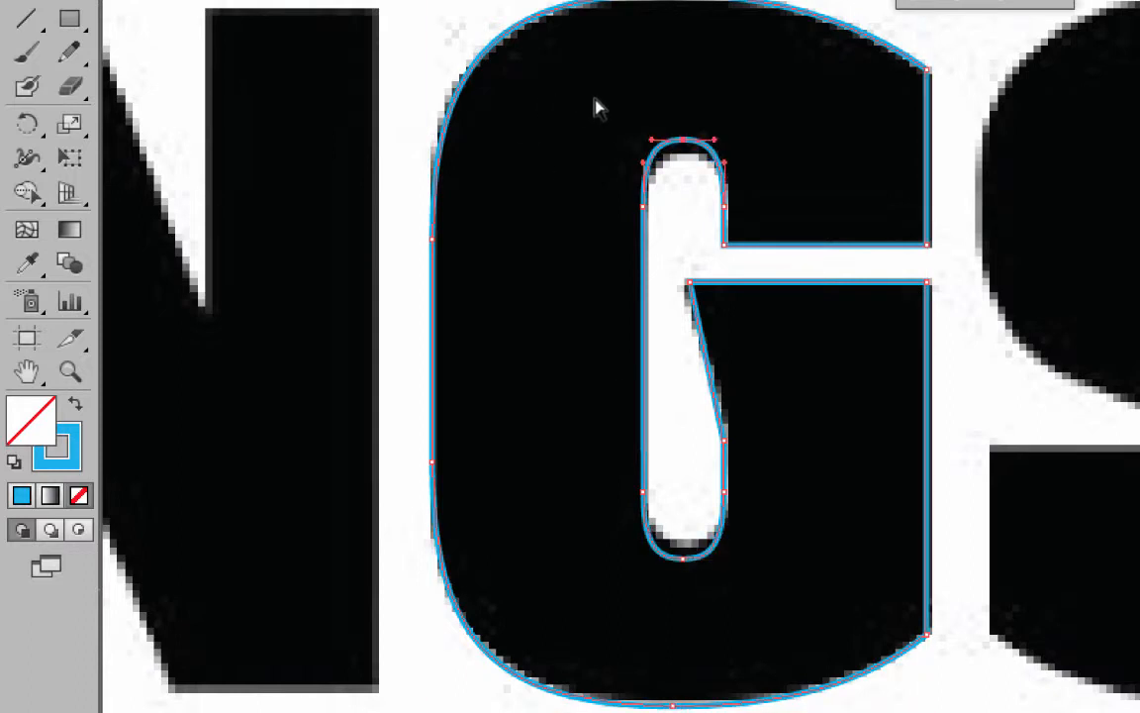
Step: Nudge the anchor points of the G's upper inner curve down and those of its lower inner curve up
left_click_drag(608, 139, 763, 226)
key("Down")
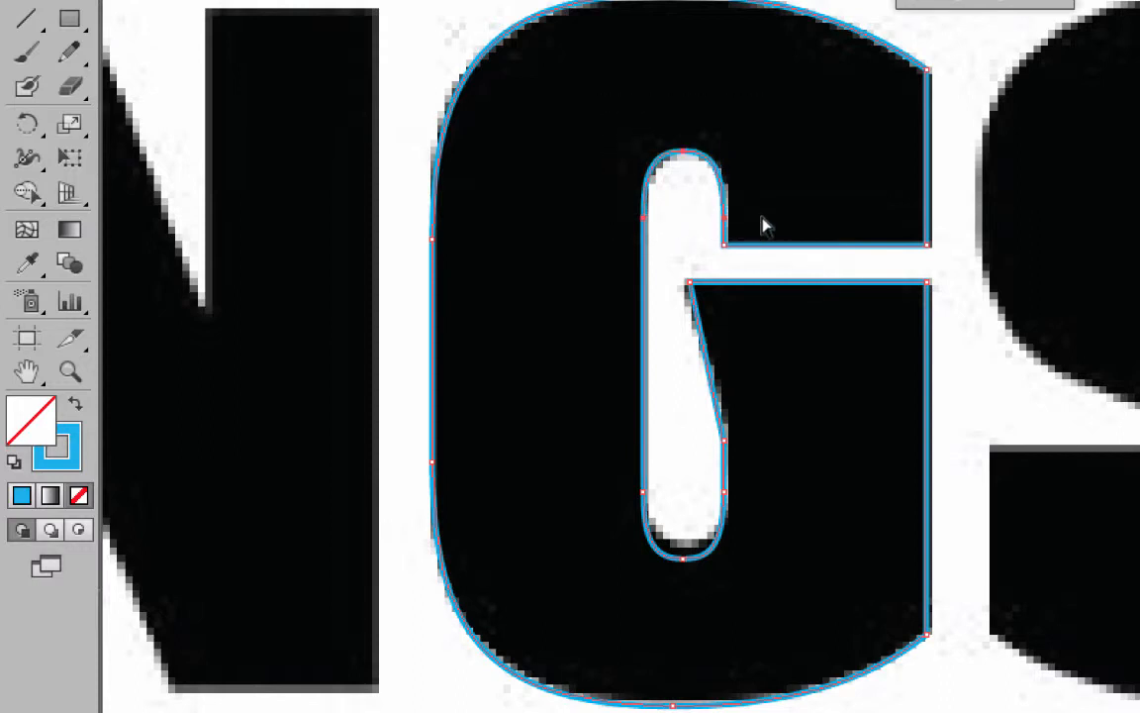
left_click_drag(612, 480, 751, 576)
key("Up")
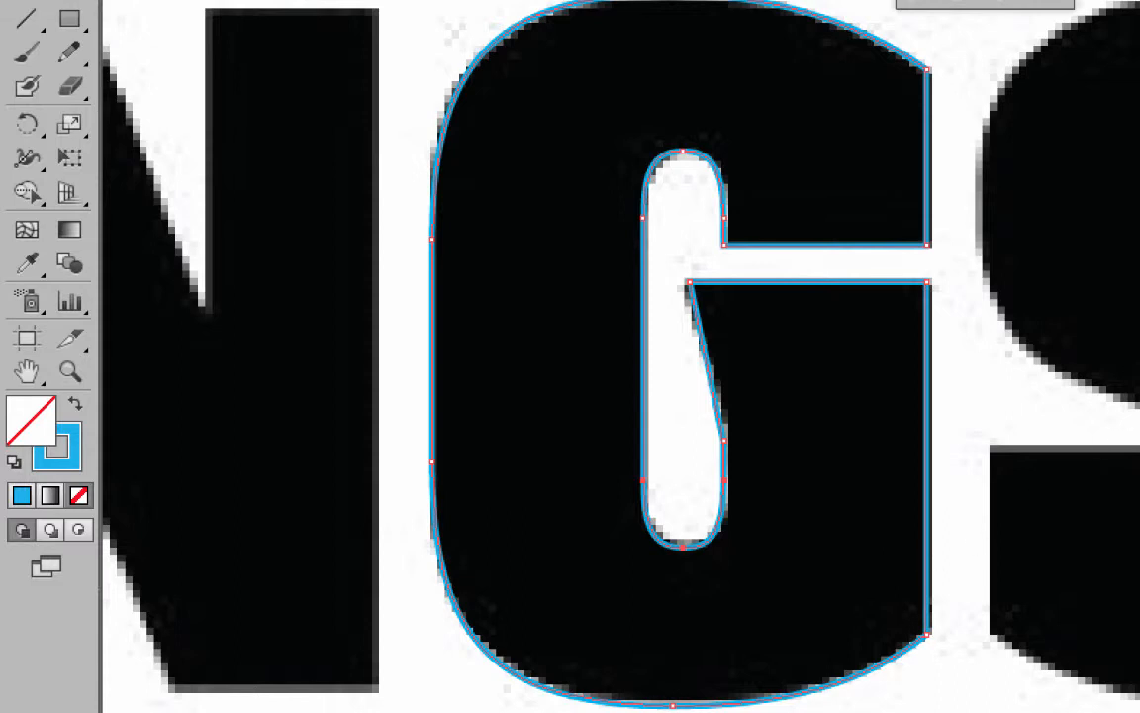
Step: Trace the N of WINGS with the Pen tool from its lower-left corner up, across the top and down the diagonal to the upper notch
key("ctrl+minus")
key("ctrl+minus")
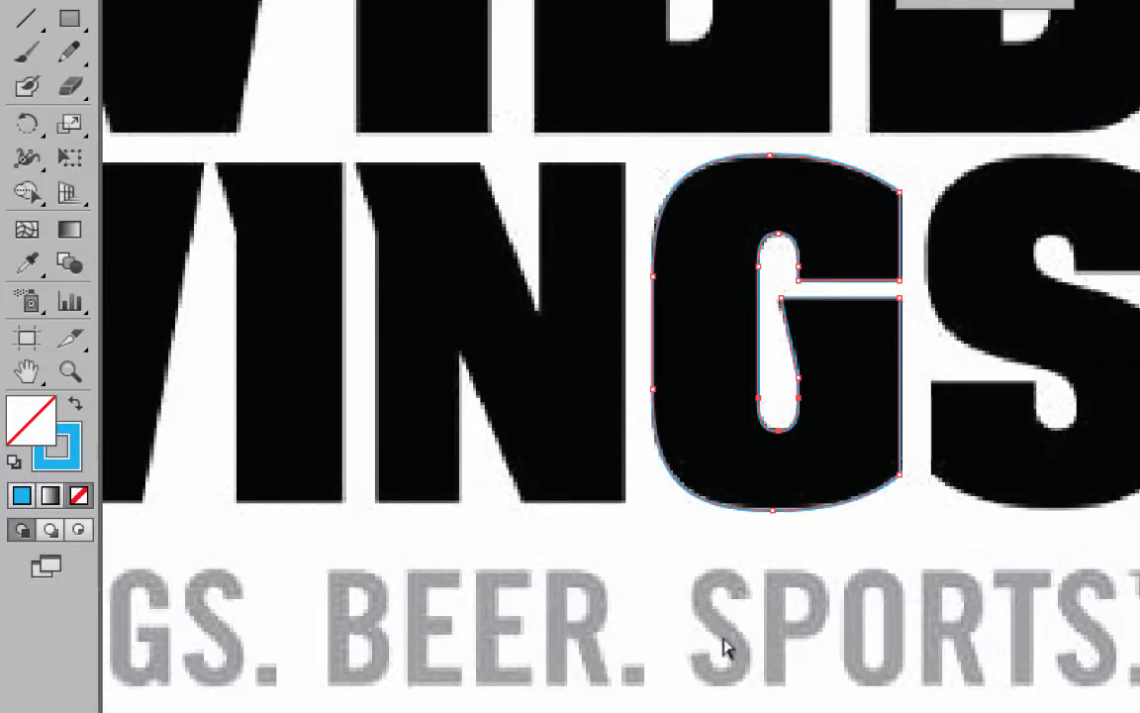
left_click(70, 372)
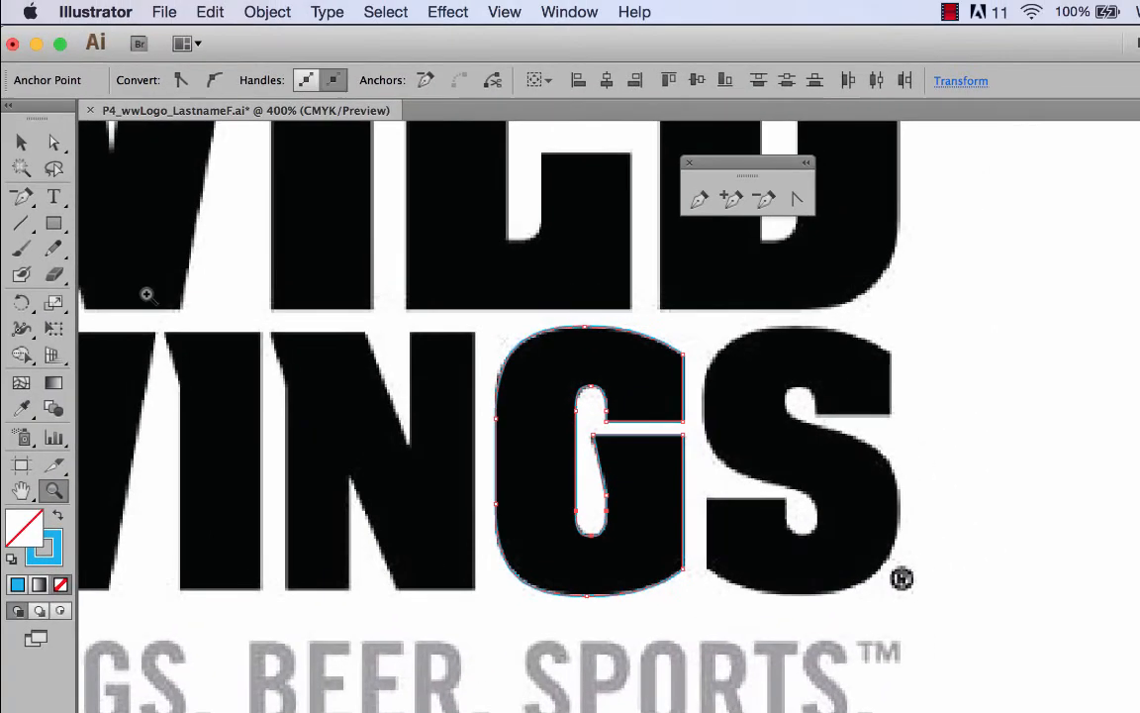
left_click_drag(146, 295, 633, 643)
left_click(21, 196)
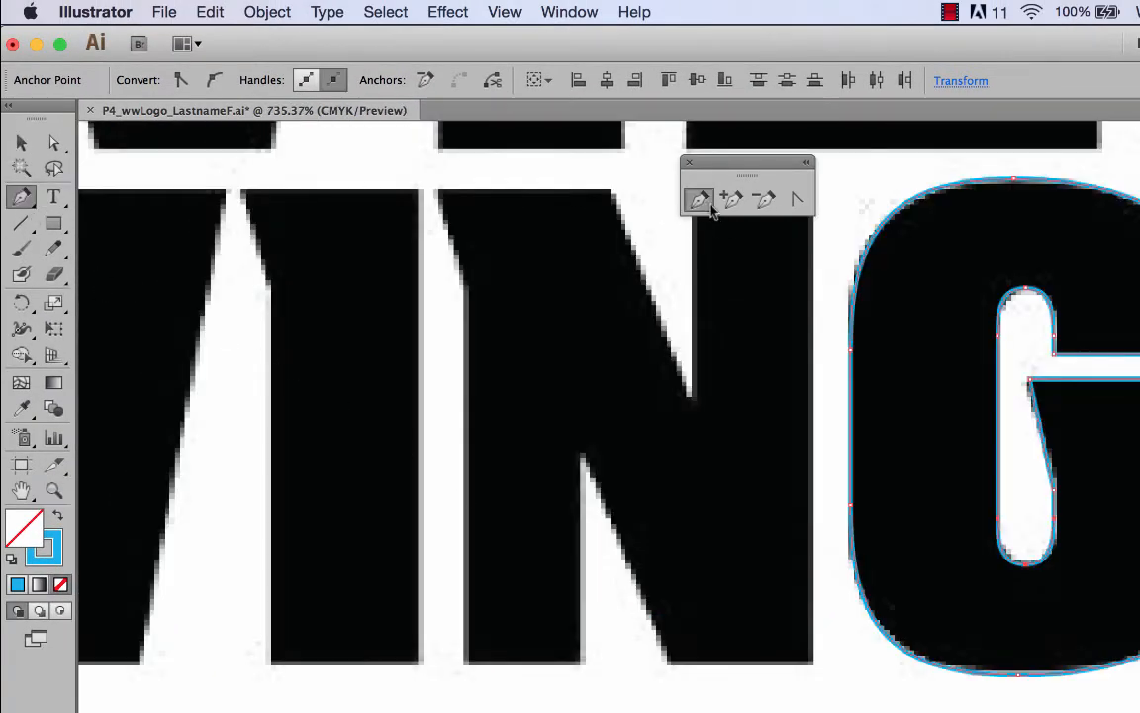
left_click_drag(731, 168, 932, 171)
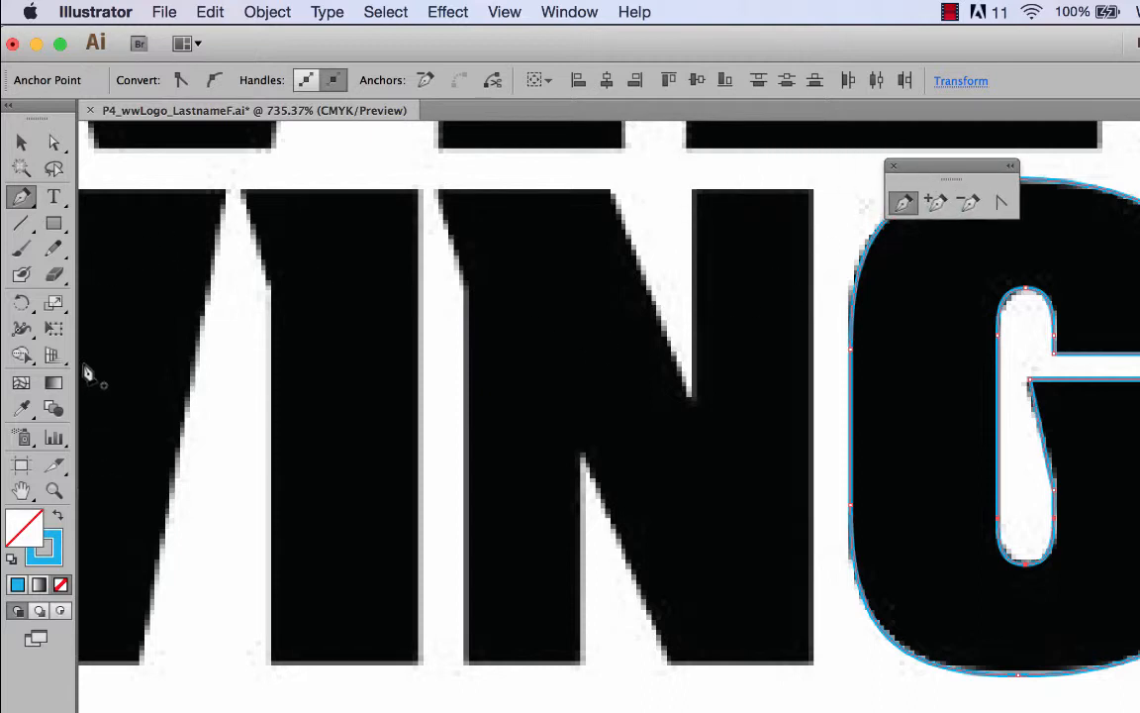
left_click(462, 664)
left_click(463, 282)
left_click(436, 189)
left_click(607, 189)
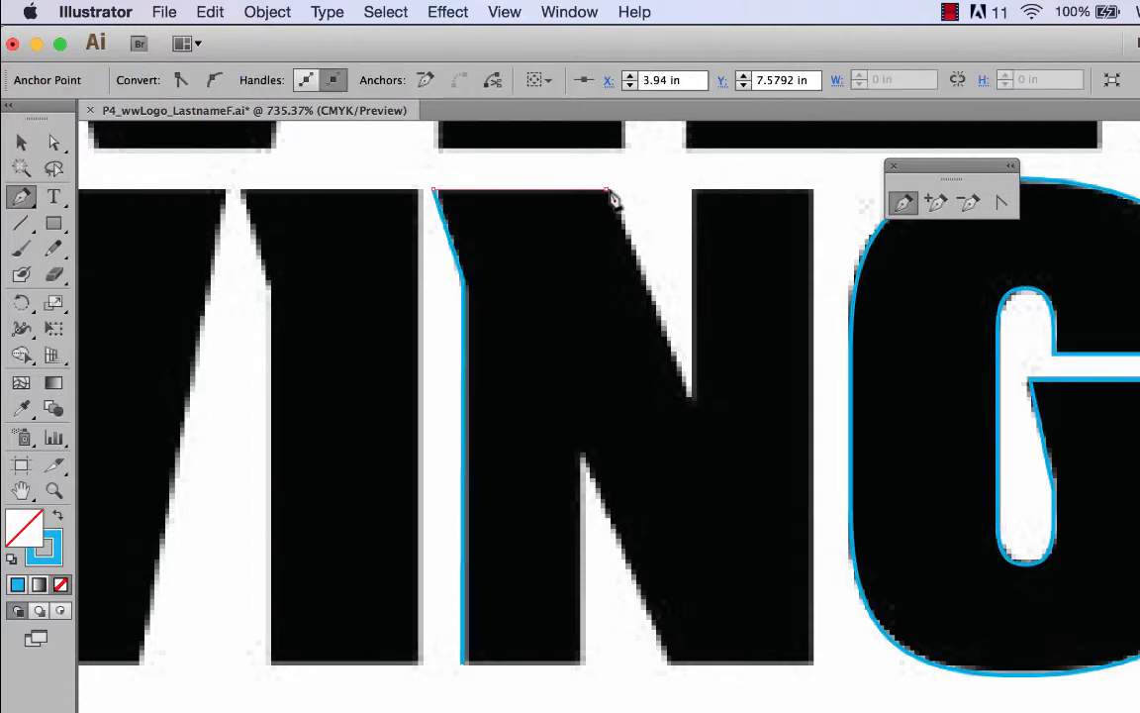
left_click(690, 399)
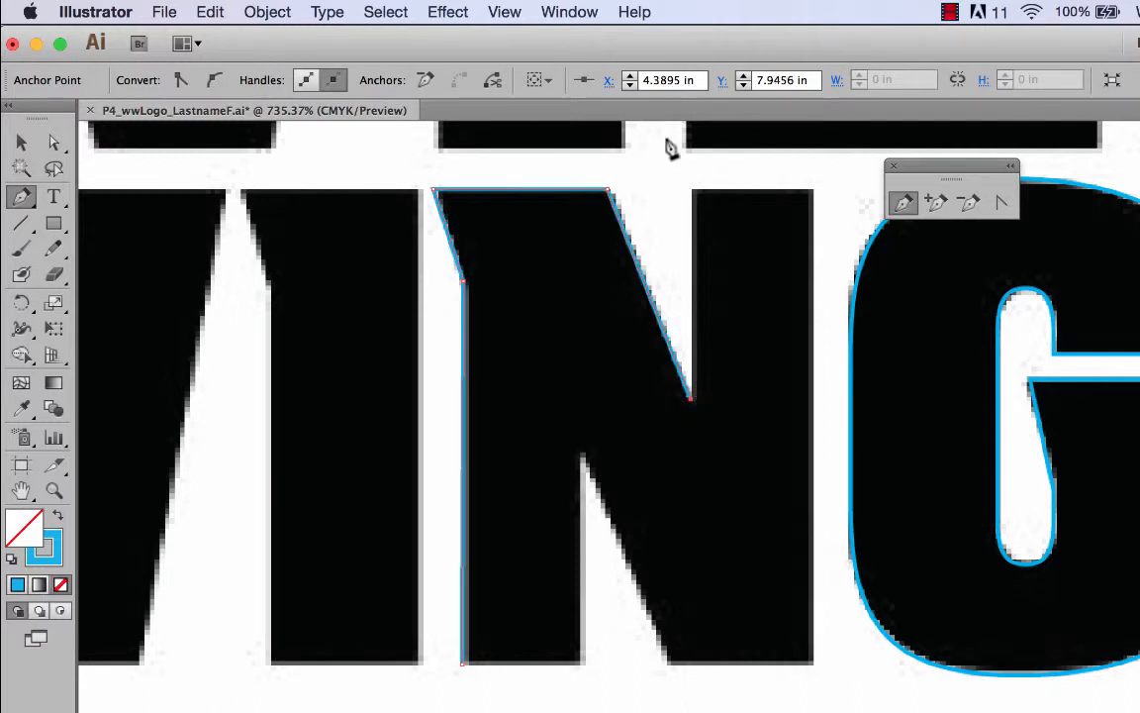
Step: Continue the N outline around the right stem and the lower notch, and close the path at its lower-left starting point
left_click(689, 189)
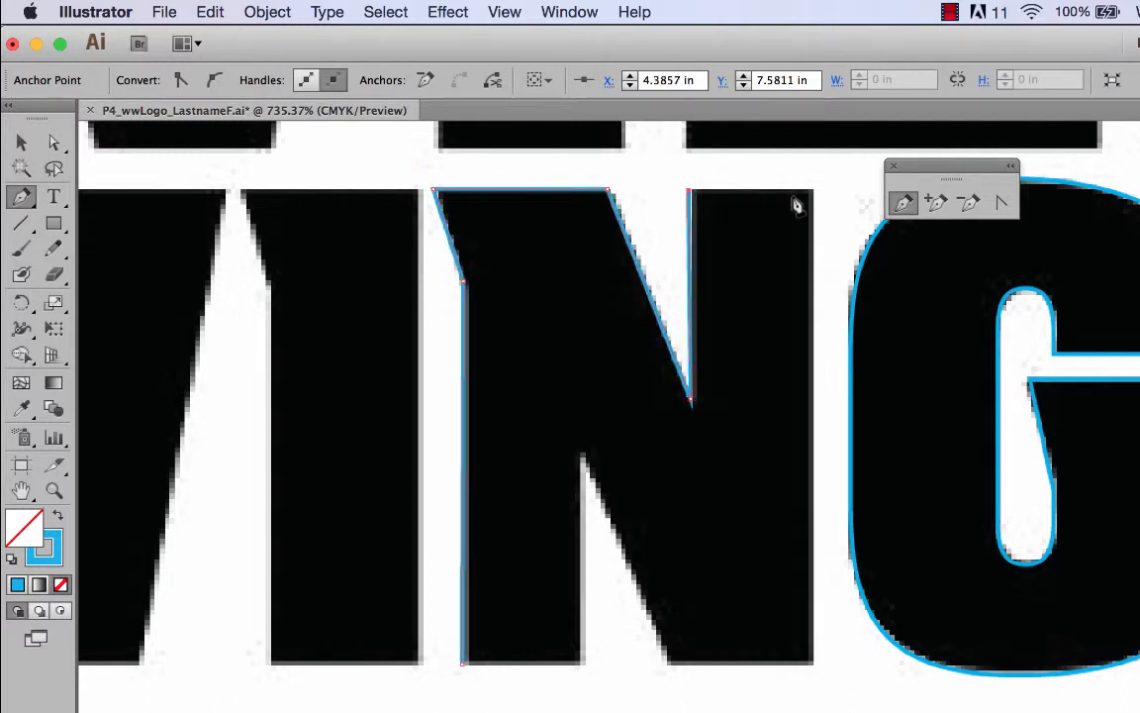
left_click(811, 190)
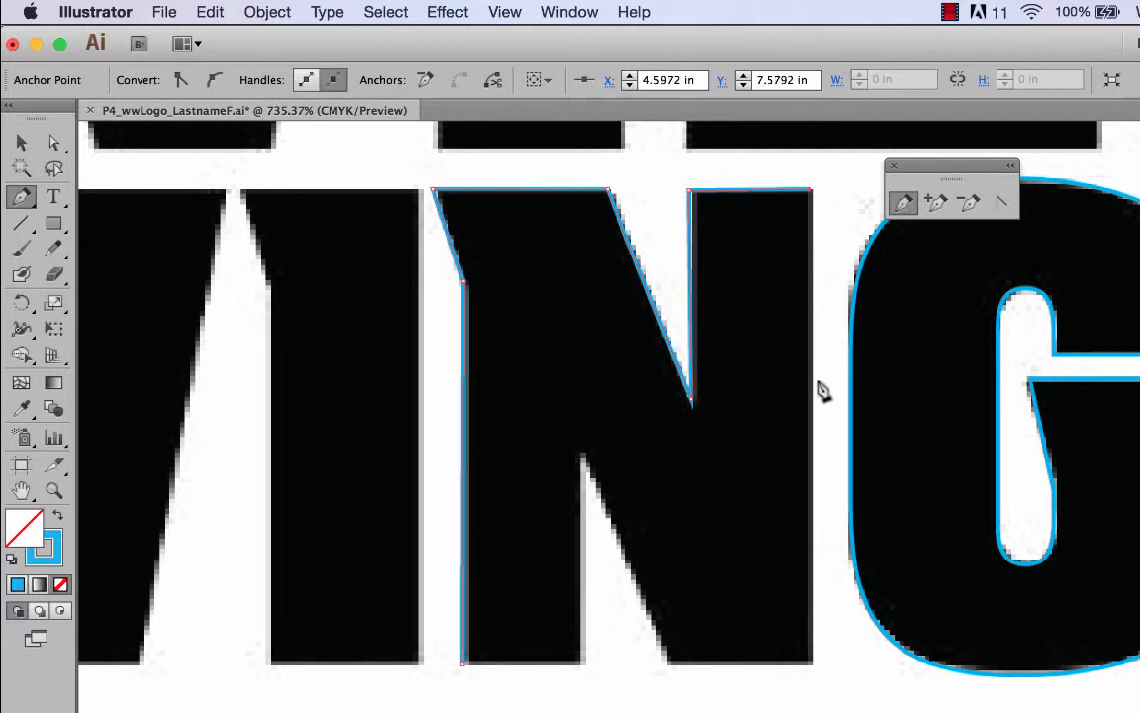
left_click(812, 662)
left_click(670, 662)
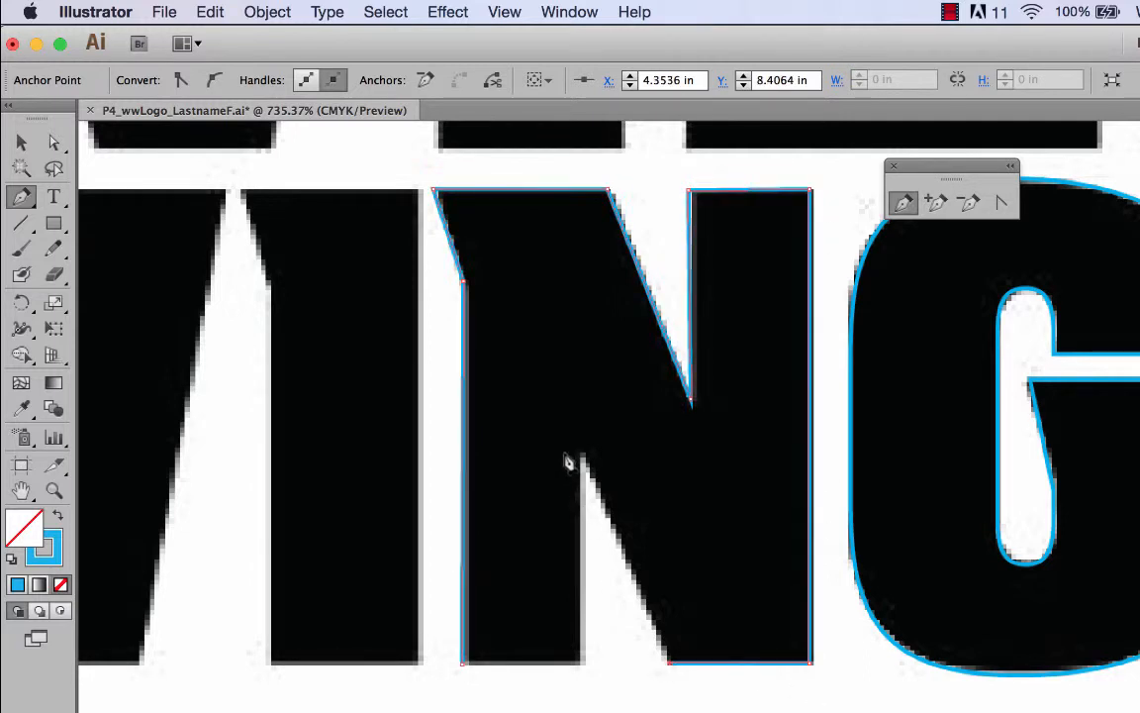
left_click(583, 456)
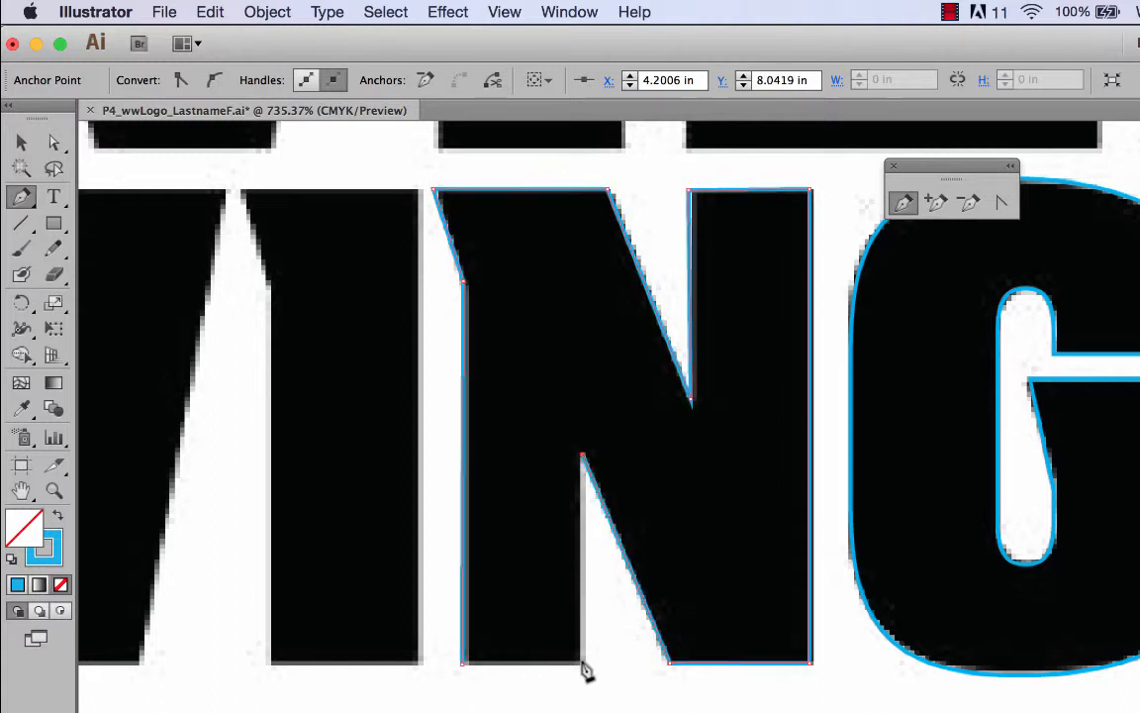
left_click(583, 662)
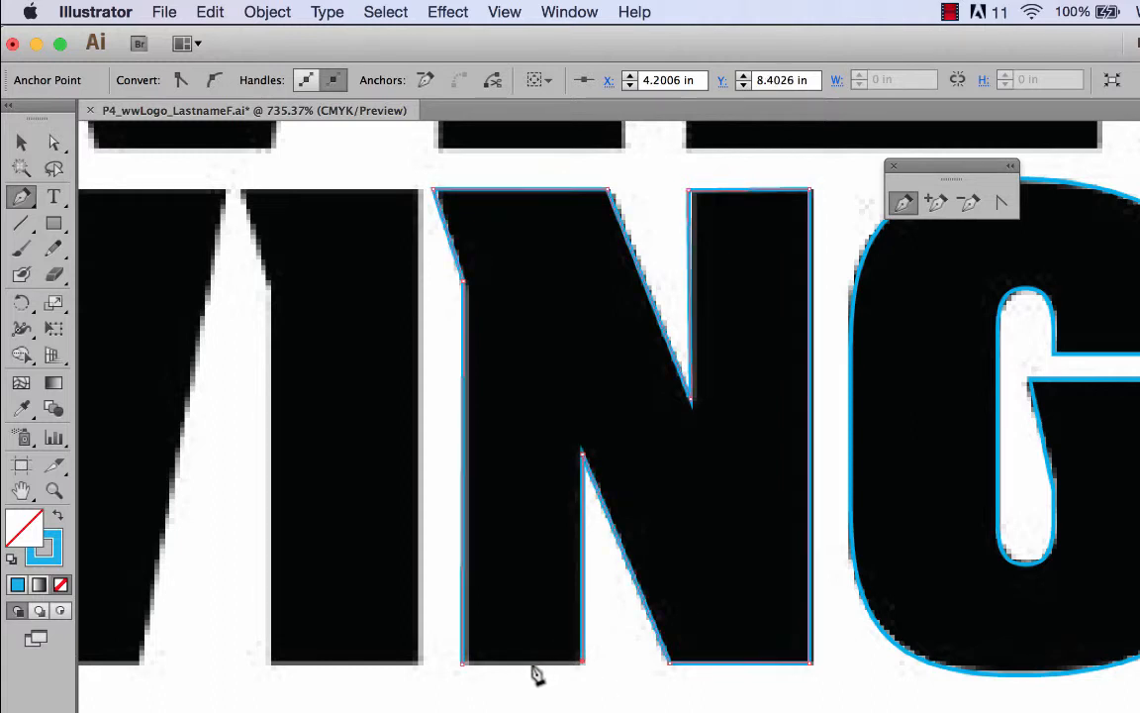
left_click(464, 665)
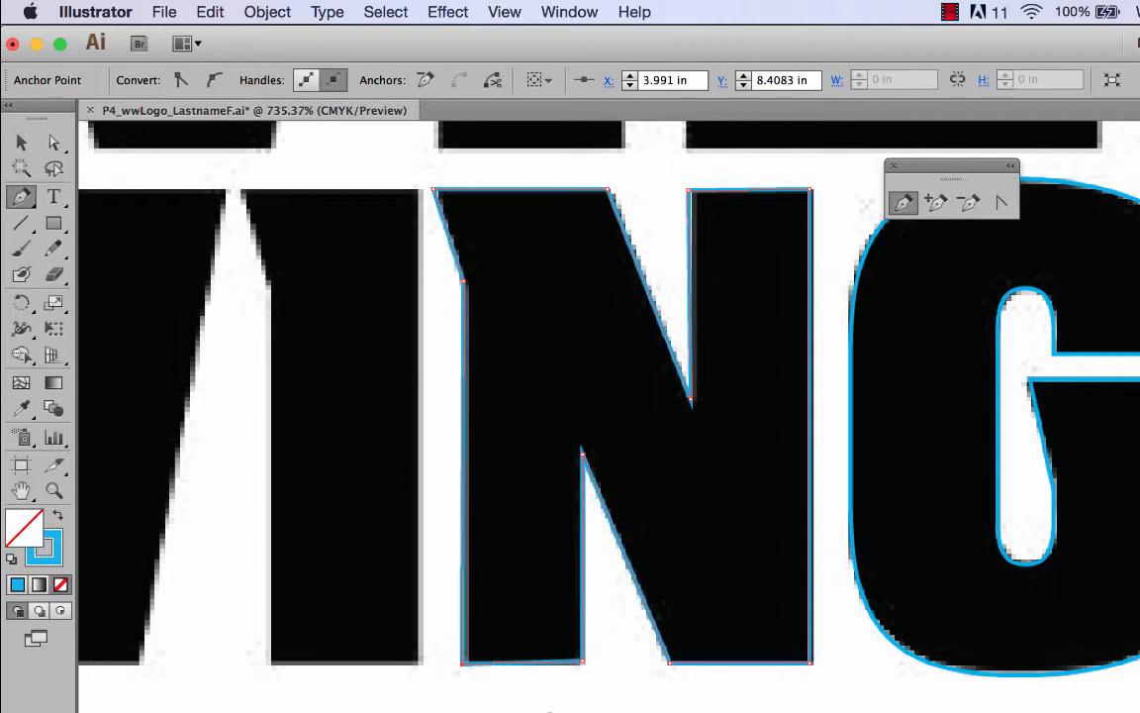
Step: Examine the WILD and WINGS lettering and the grey WINGS. BEER. SPORTS. tagline against the whole logo
key("super+minus")
key("super+minus")
key("super+minus")
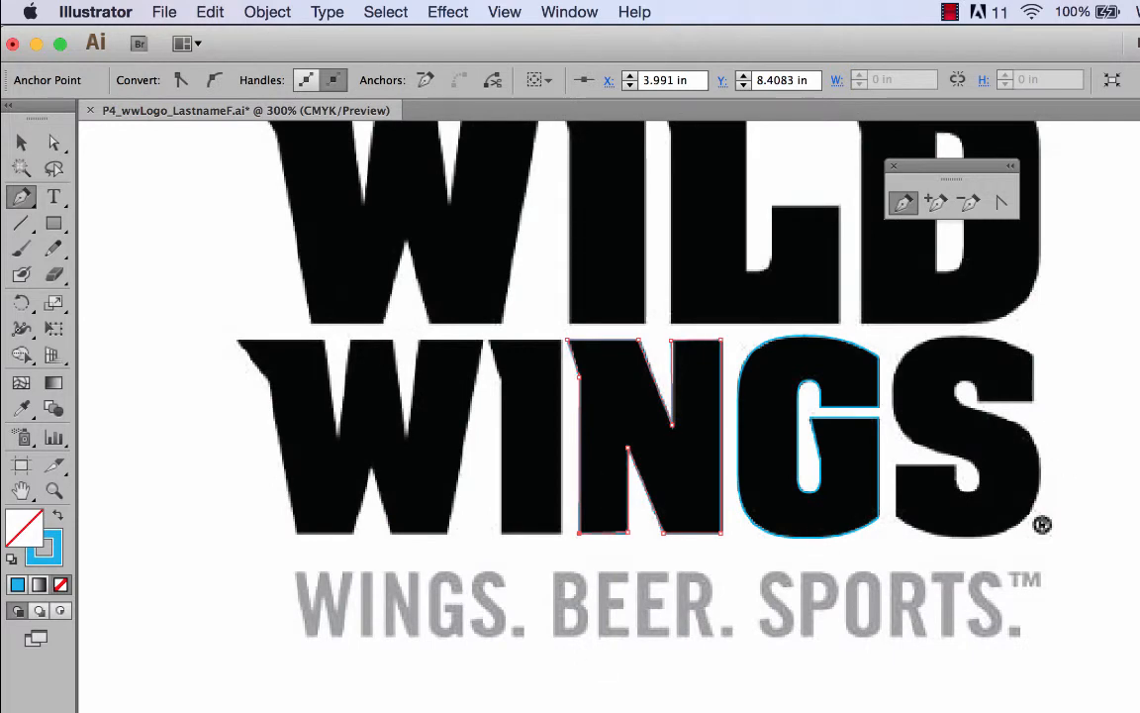
scroll(644, 396, "up", 3)
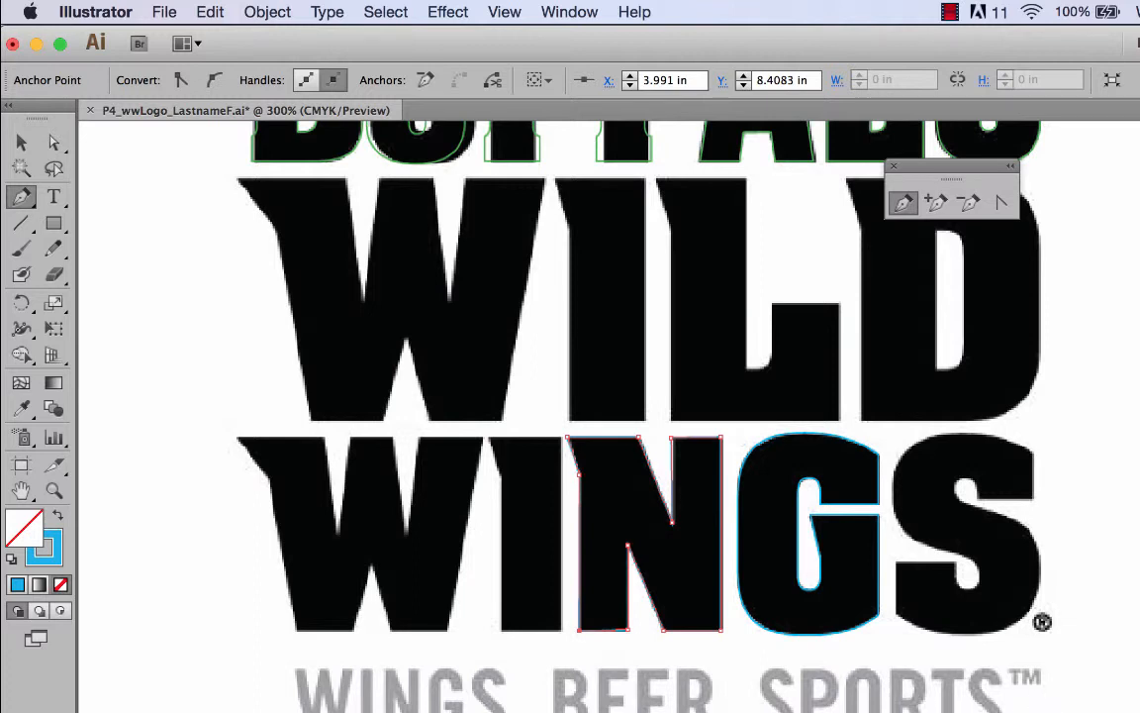
scroll(609, 396, "down", 4)
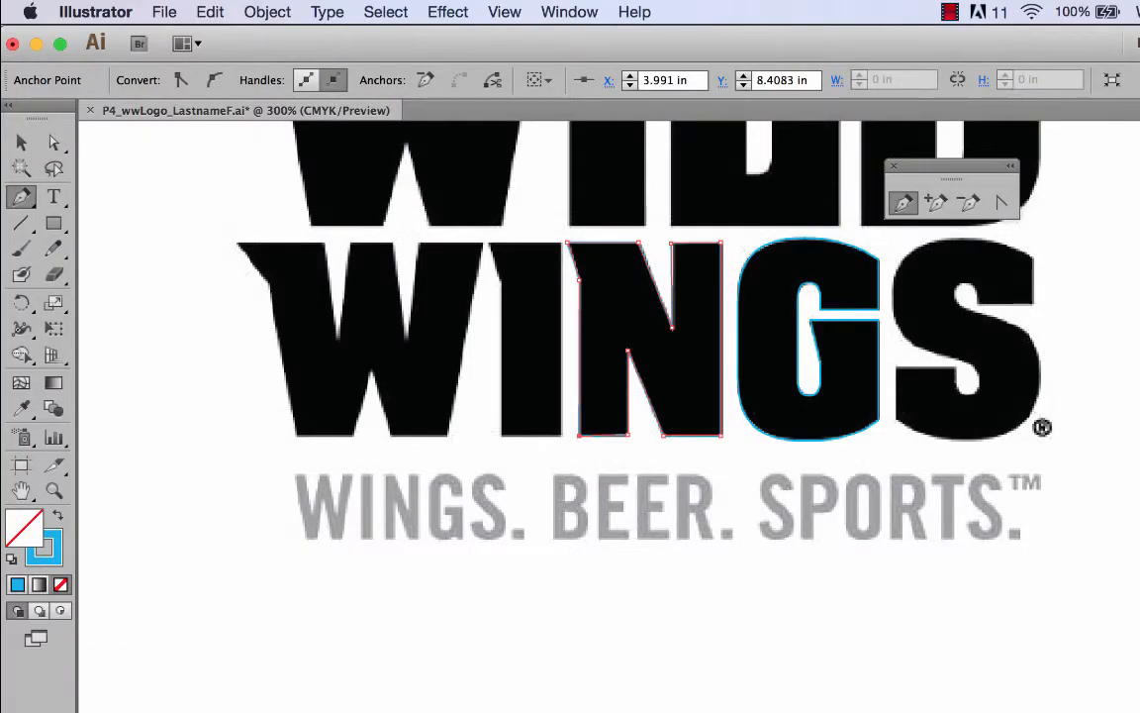
left_click(21, 143)
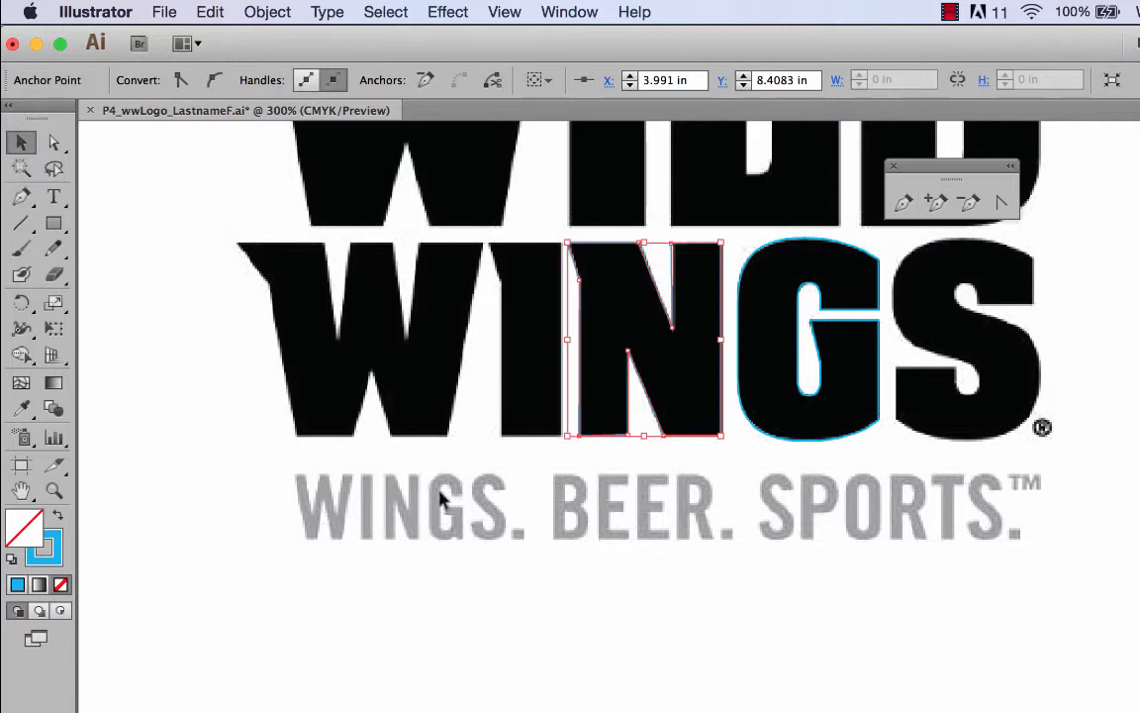
left_click(57, 491)
left_click_drag(262, 448, 635, 628)
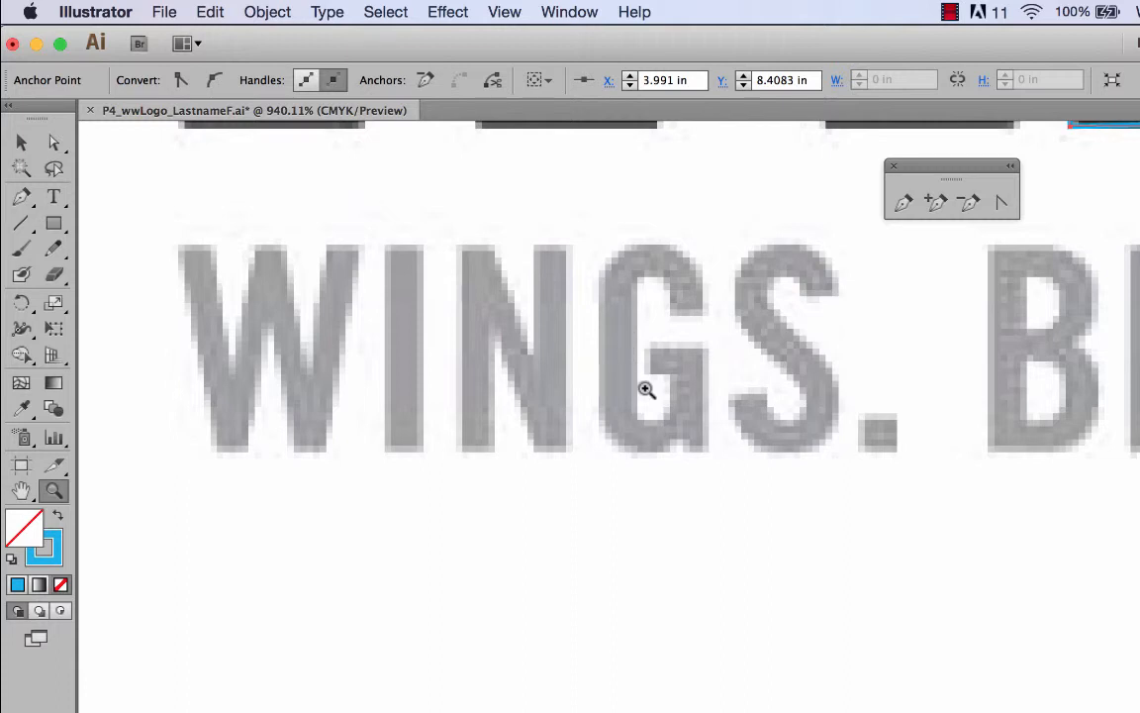
key("super+minus")
key("super+minus")
key("super+minus")
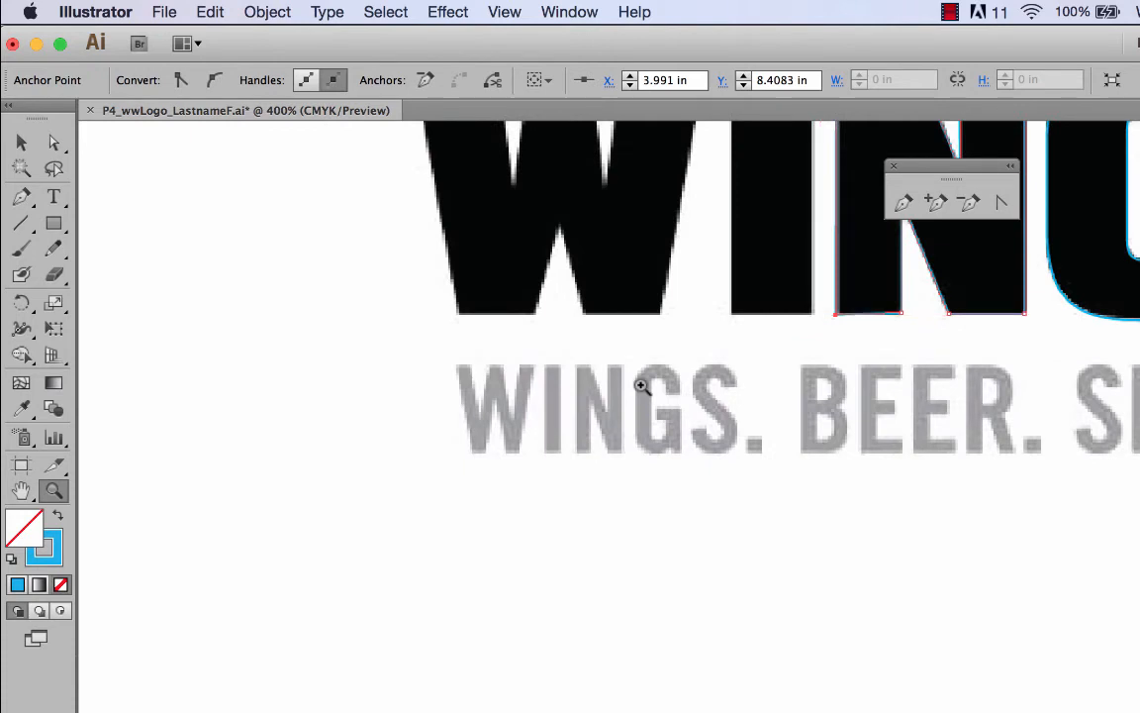
scroll(871, 428, "right", 10)
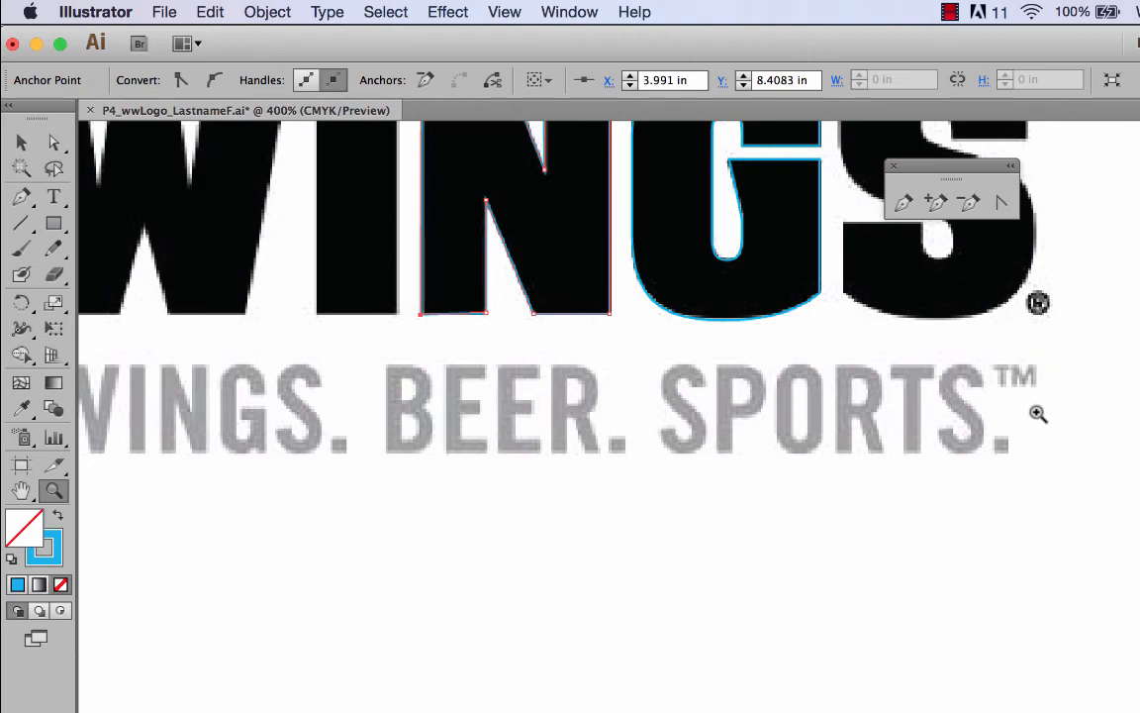
key("super+minus")
key("super+minus")
key("super+minus")
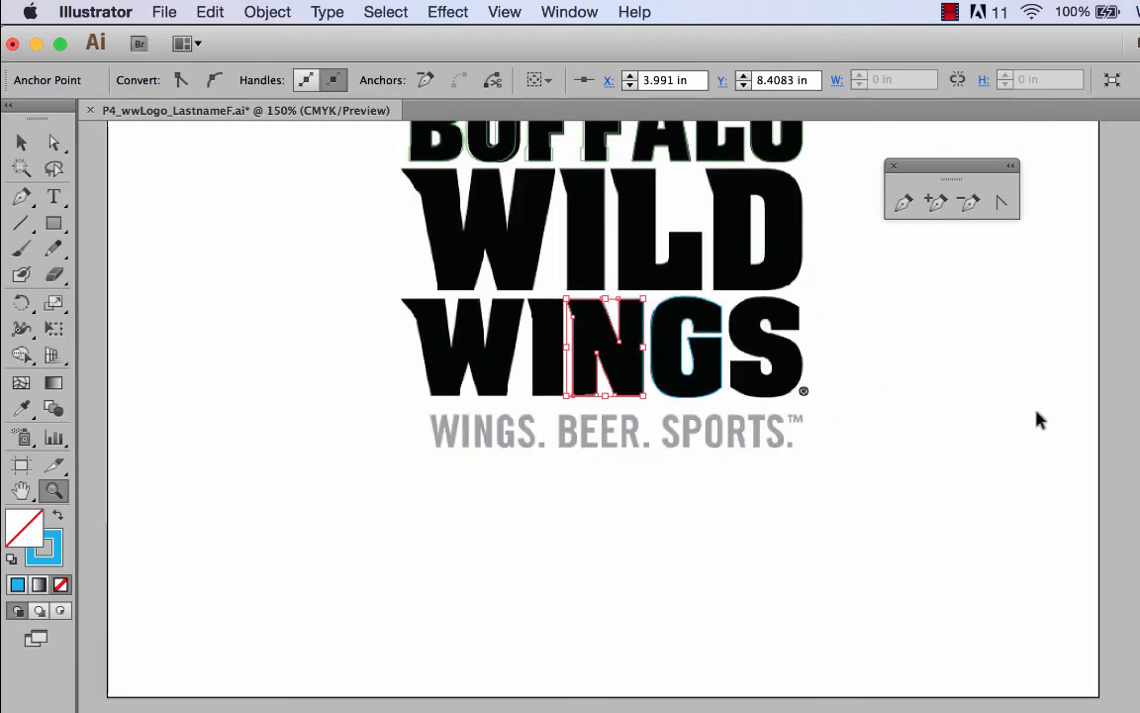
key("super+minus")
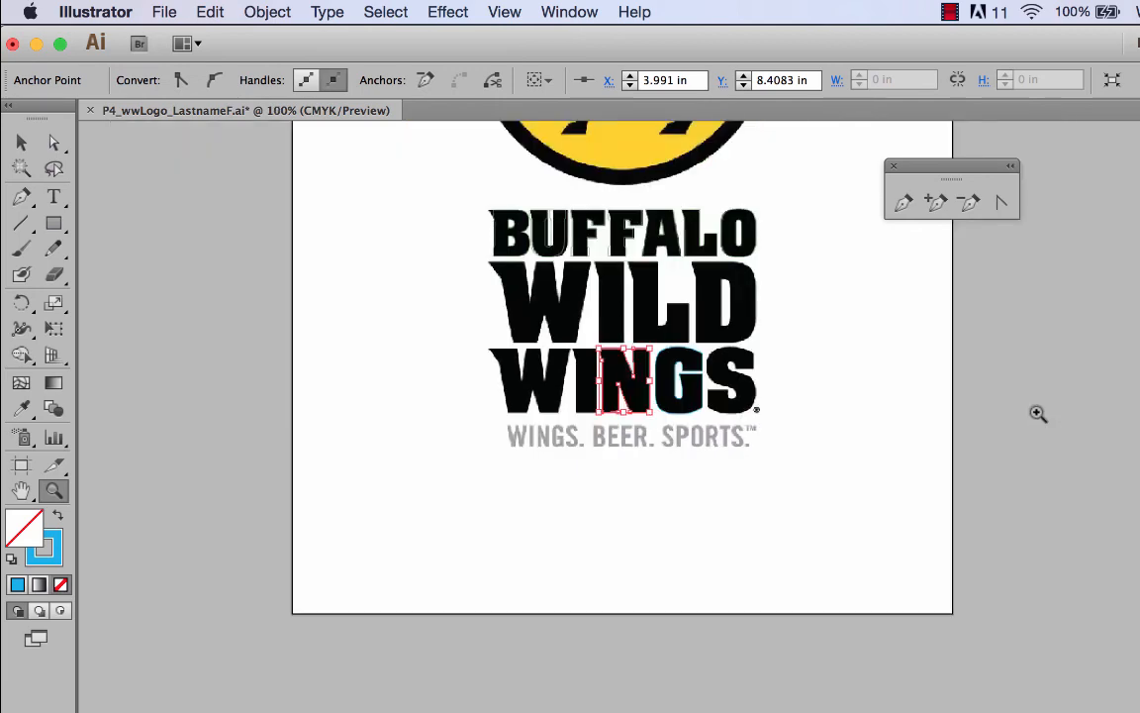